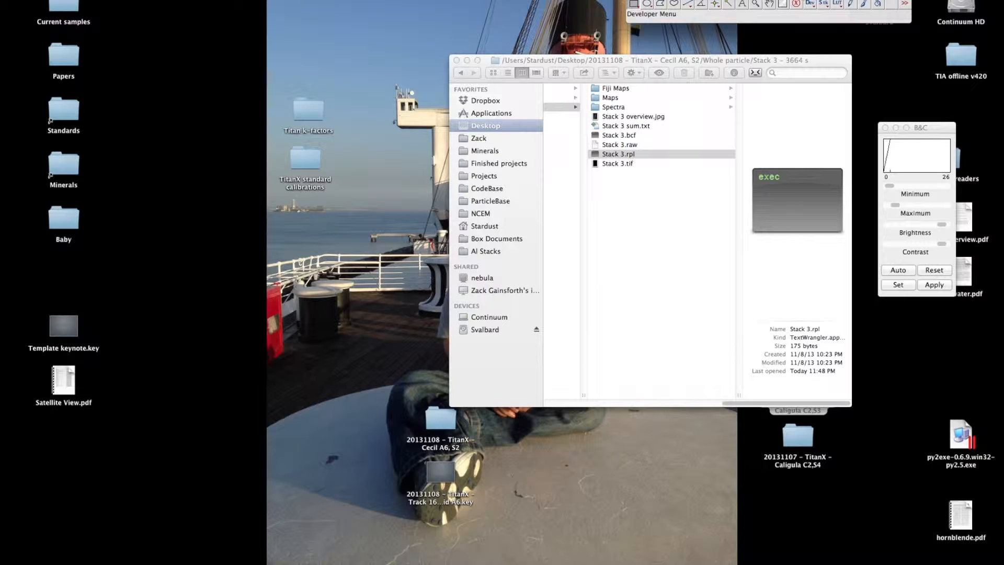
# Step: Compare the file sizes of Stack 3.bcf and Stack 3.raw in the Stack 3 folder
pyautogui.click(629, 136)
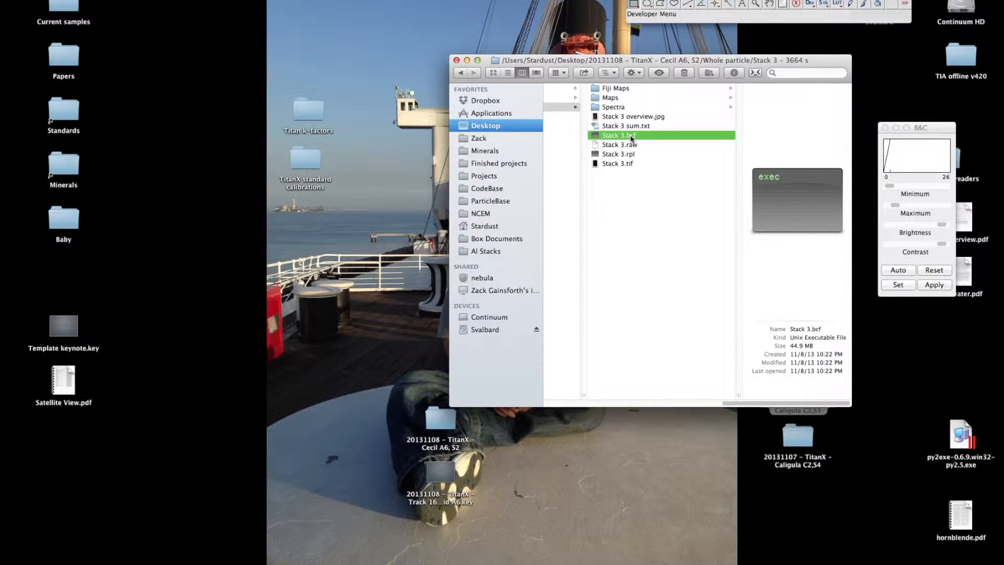
pyautogui.click(641, 147)
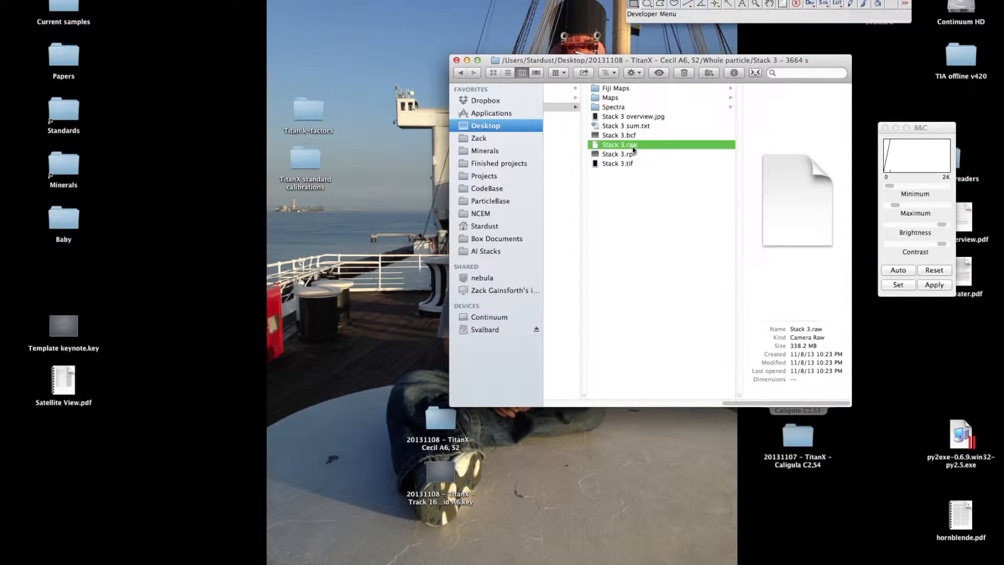
pyautogui.click(634, 136)
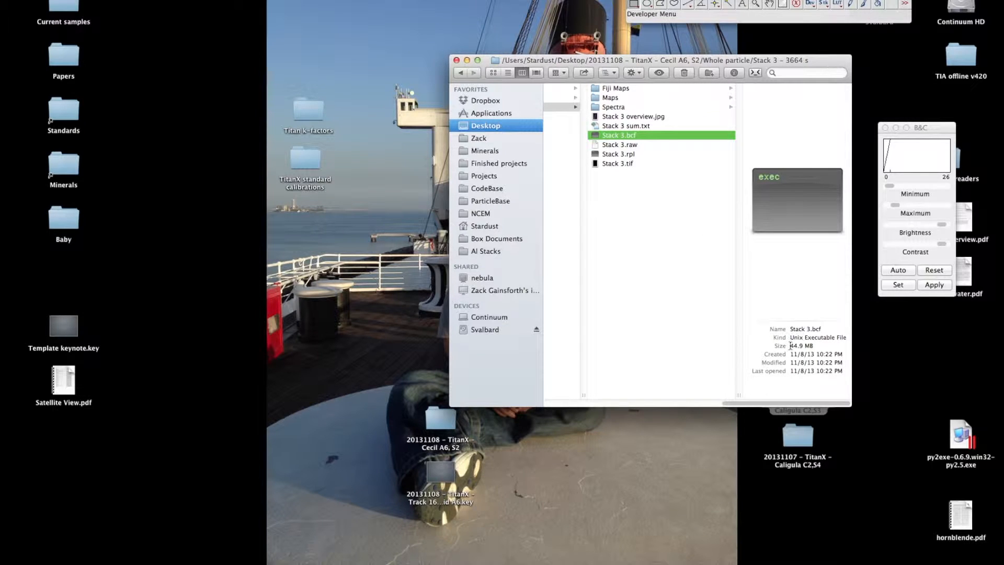
pyautogui.moveTo(790, 345); pyautogui.dragTo(802, 345)
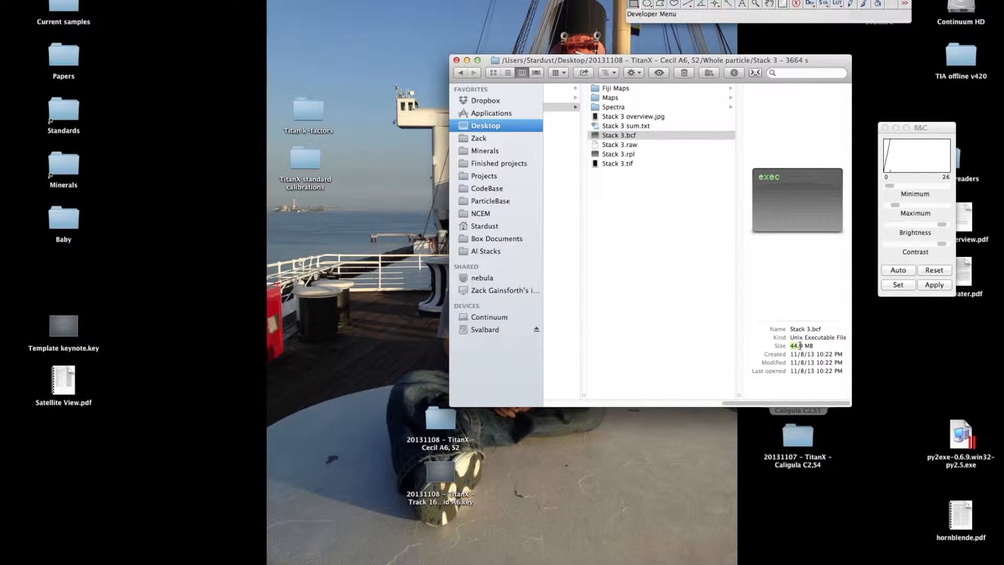
pyautogui.click(634, 145)
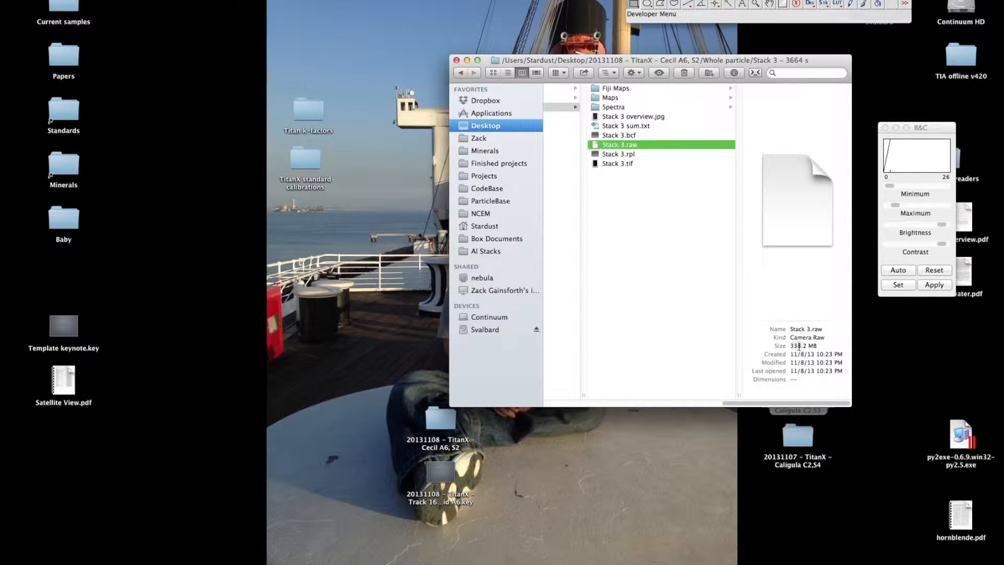
# Step: Open Stack 3.rpl as text, shrink its window to fit the parameters and place it clear of the file browser
pyautogui.click(631, 156)
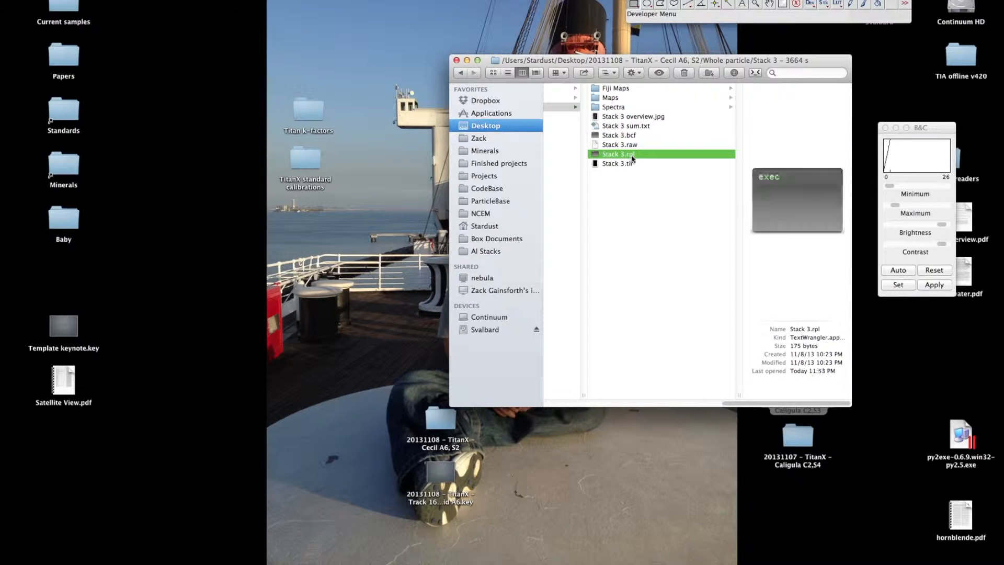
pyautogui.doubleClick(633, 157)
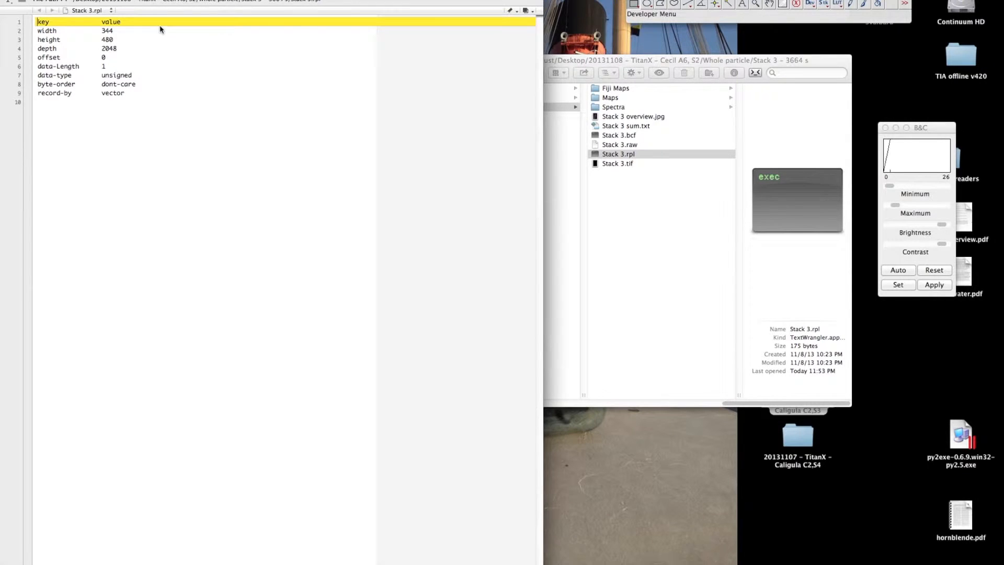
pyautogui.click(774, 490)
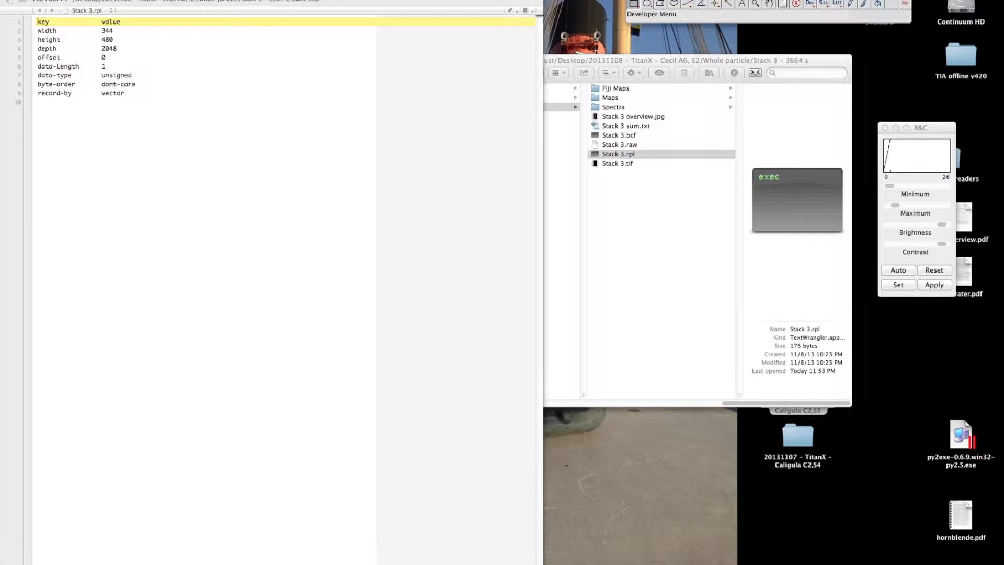
pyautogui.moveTo(542, 563); pyautogui.dragTo(224, 183)
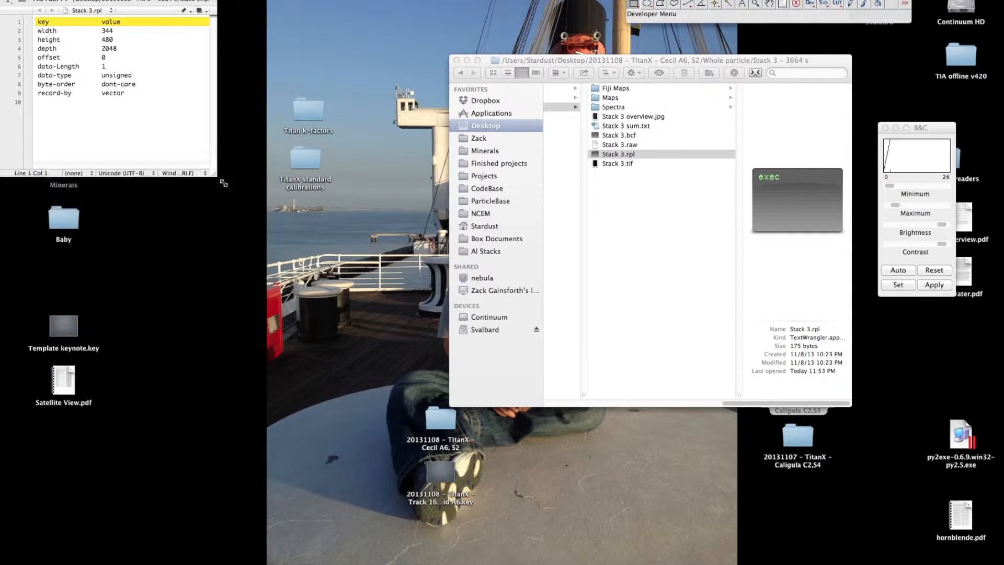
pyautogui.click(43, 69)
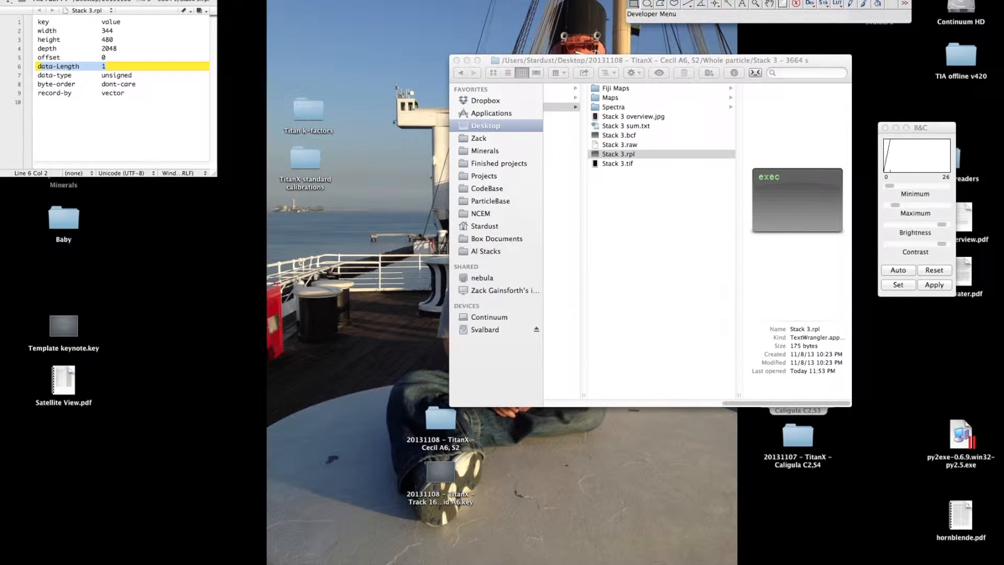
pyautogui.moveTo(128, 1); pyautogui.dragTo(181, 344)
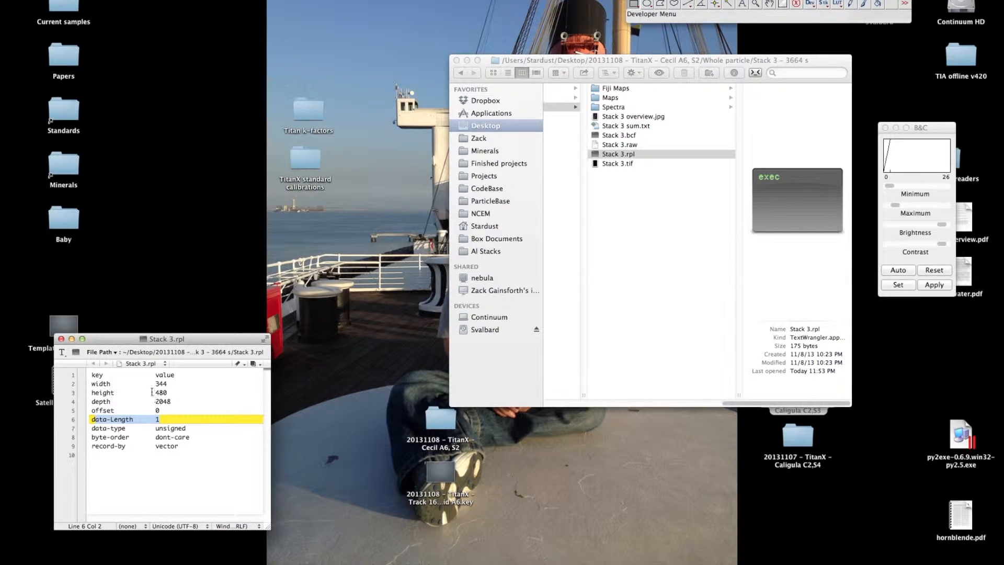
# Step: Examine the width, height and depth values in Stack 3.rpl
pyautogui.moveTo(155, 385); pyautogui.dragTo(168, 393)
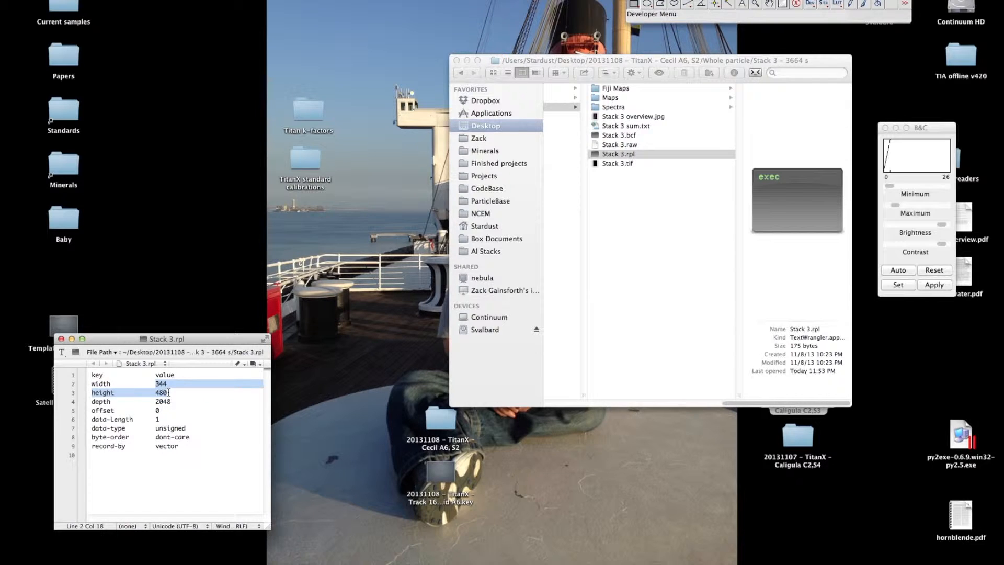
pyautogui.click(156, 402)
pyautogui.moveTo(156, 401); pyautogui.dragTo(172, 403)
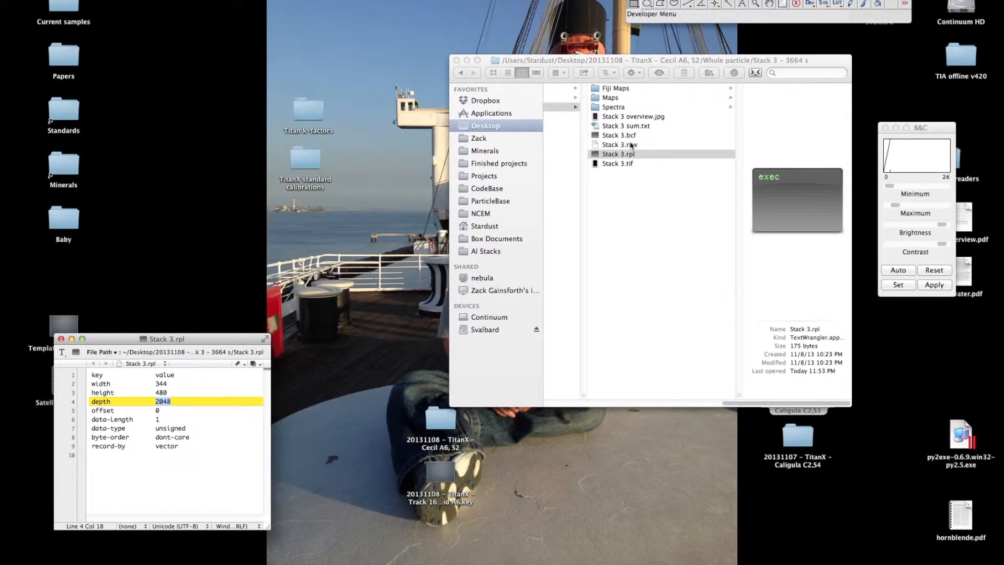
# Step: Load Stack 3.raw into Fiji as a raw import and move the import dialog off the file list
pyautogui.click(612, 146)
pyautogui.moveTo(612, 147); pyautogui.dragTo(650, 17)
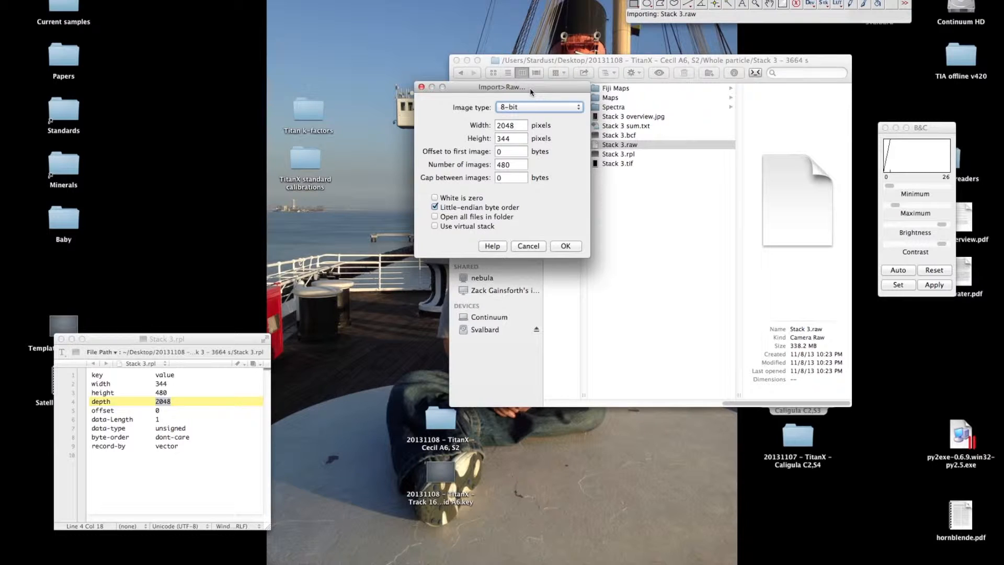
pyautogui.moveTo(531, 91); pyautogui.dragTo(509, 92)
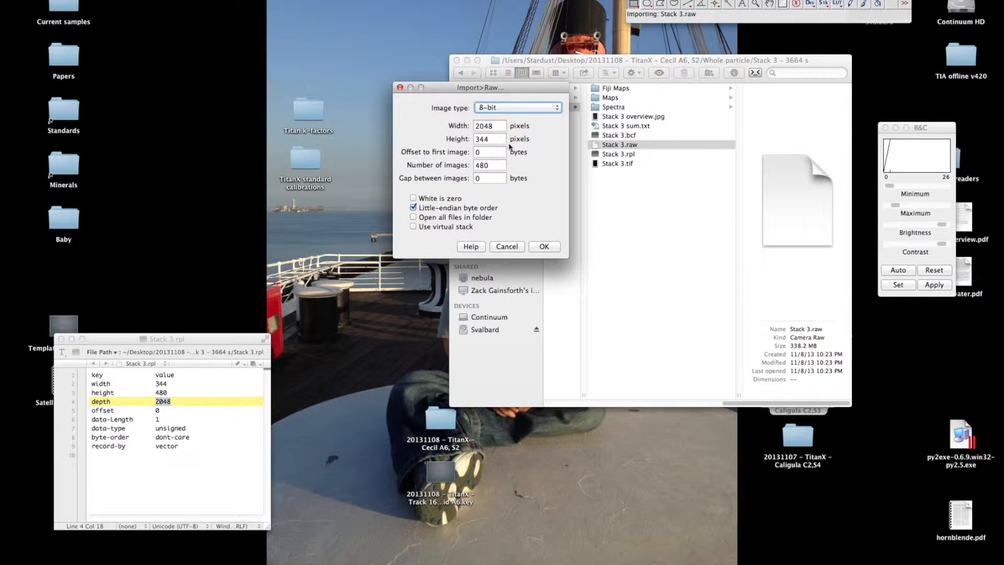
# Step: Check the import settings against Stack 3.rpl and import as 8-bit, width 2048, height 344, 480 images, little-endian
pyautogui.click(502, 109)
pyautogui.click(502, 108)
pyautogui.click(498, 126)
pyautogui.doubleClick(486, 126)
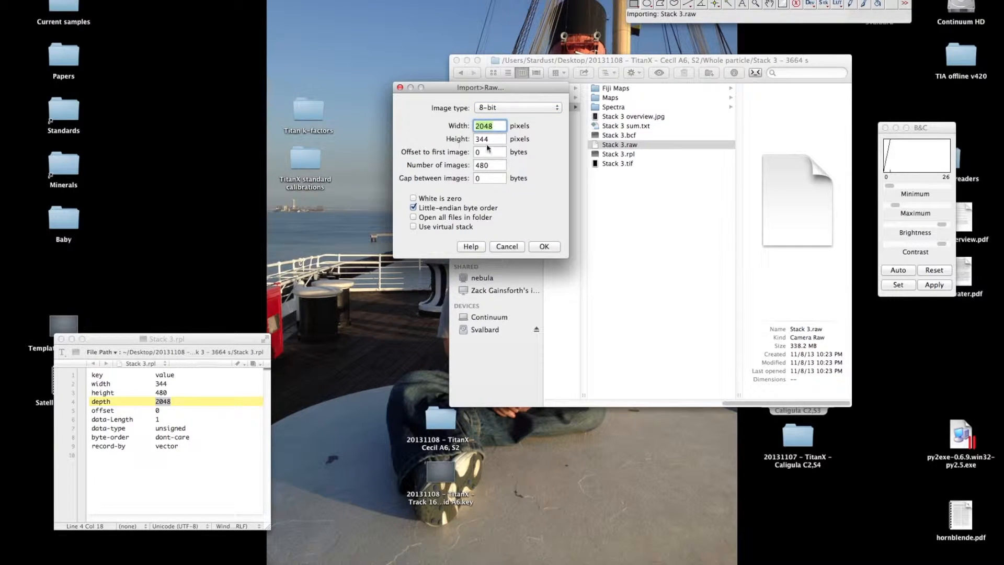
pyautogui.press('Tab')
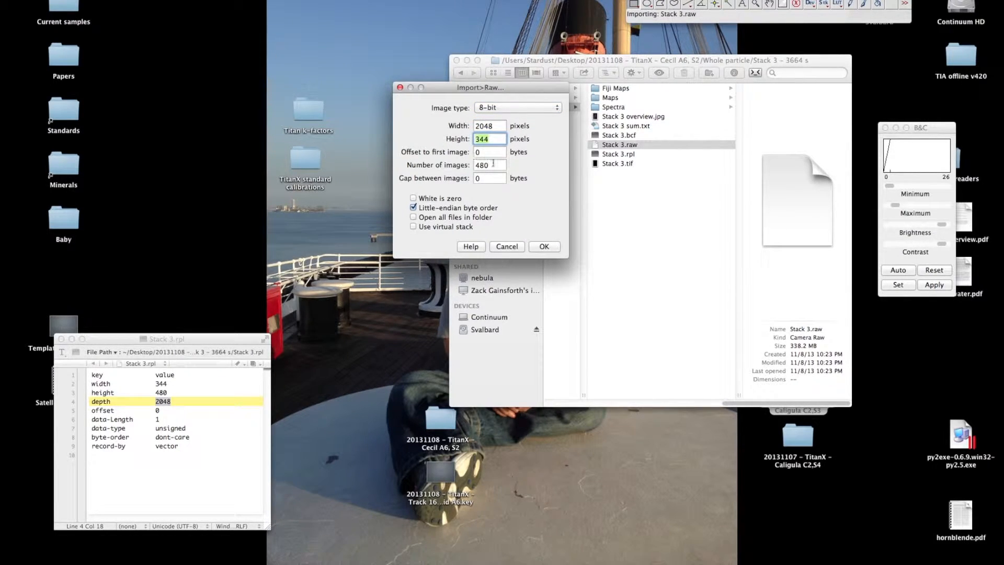
pyautogui.press('Tab')
pyautogui.press('Tab')
pyautogui.click(489, 143)
pyautogui.click(483, 167)
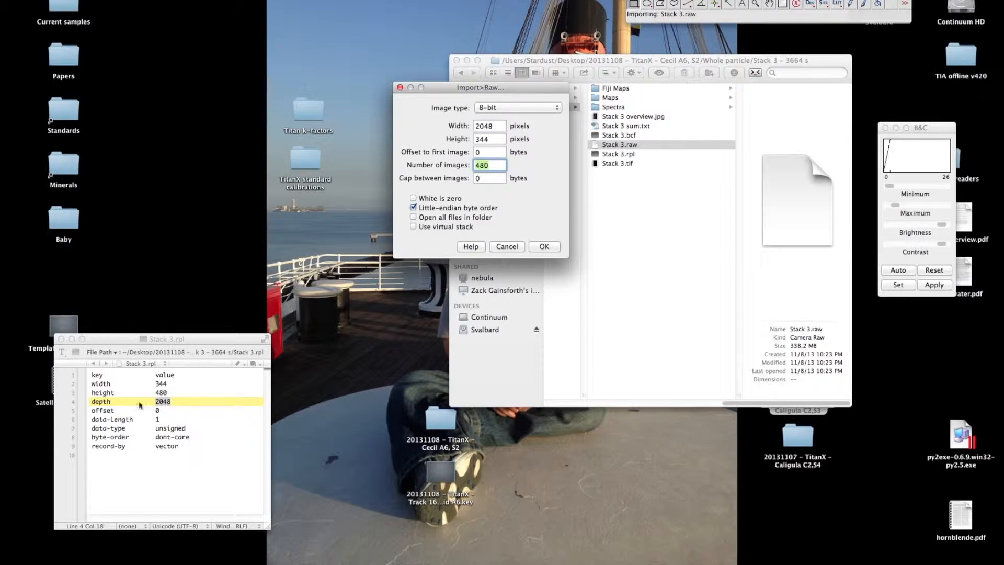
pyautogui.click(191, 343)
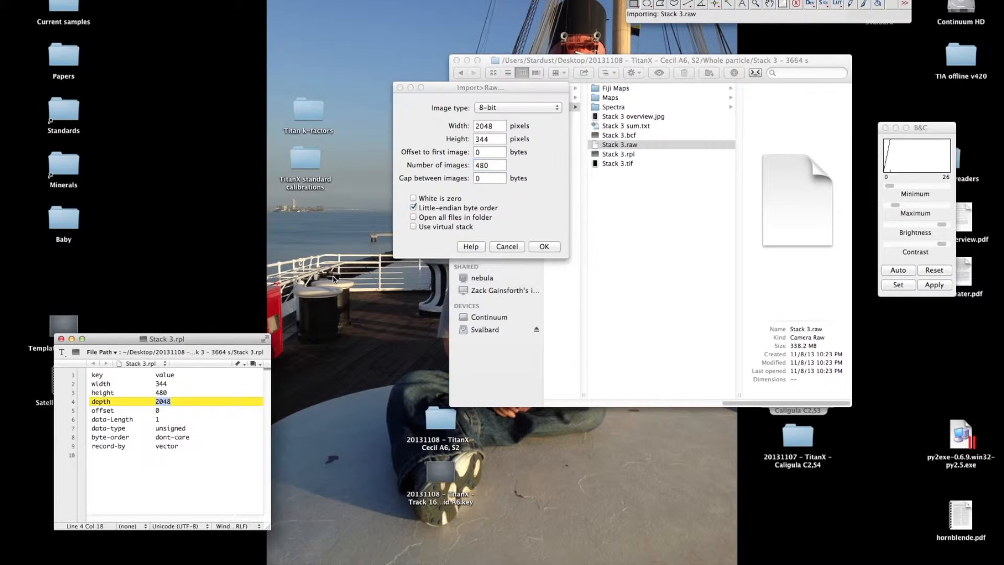
pyautogui.click(551, 250)
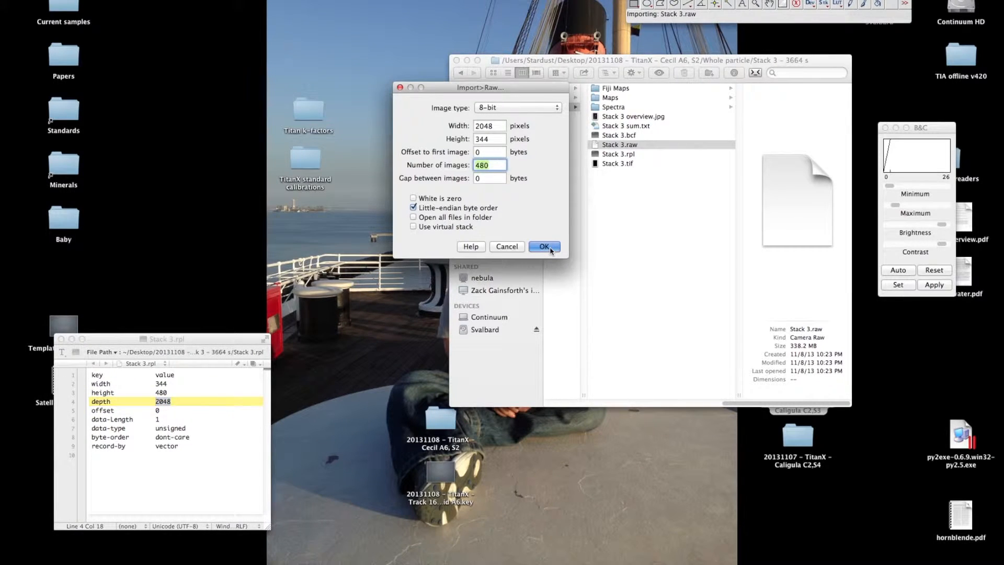
pyautogui.click(544, 246)
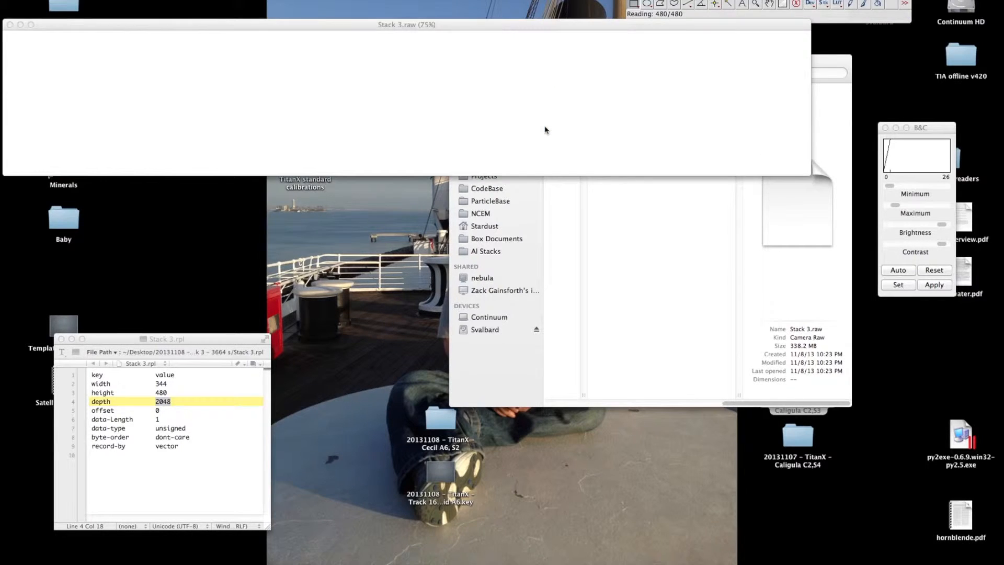
# Step: Reposition the Stack 3.raw image, lower its display maximum to 16 and browse its slices, stopping at slice 245
pyautogui.moveTo(496, 29); pyautogui.dragTo(540, 54)
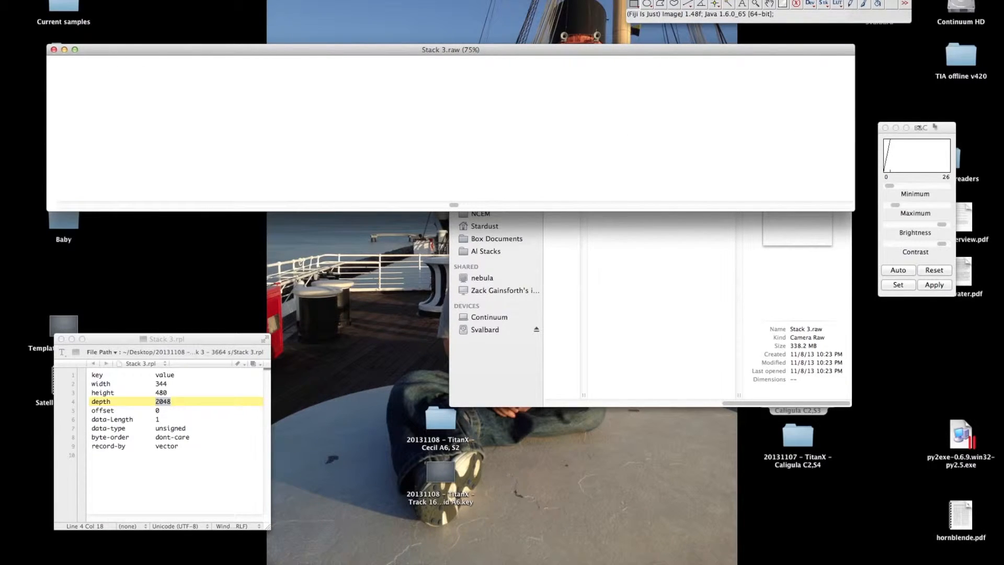
pyautogui.click(893, 180)
pyautogui.moveTo(896, 206); pyautogui.dragTo(893, 206)
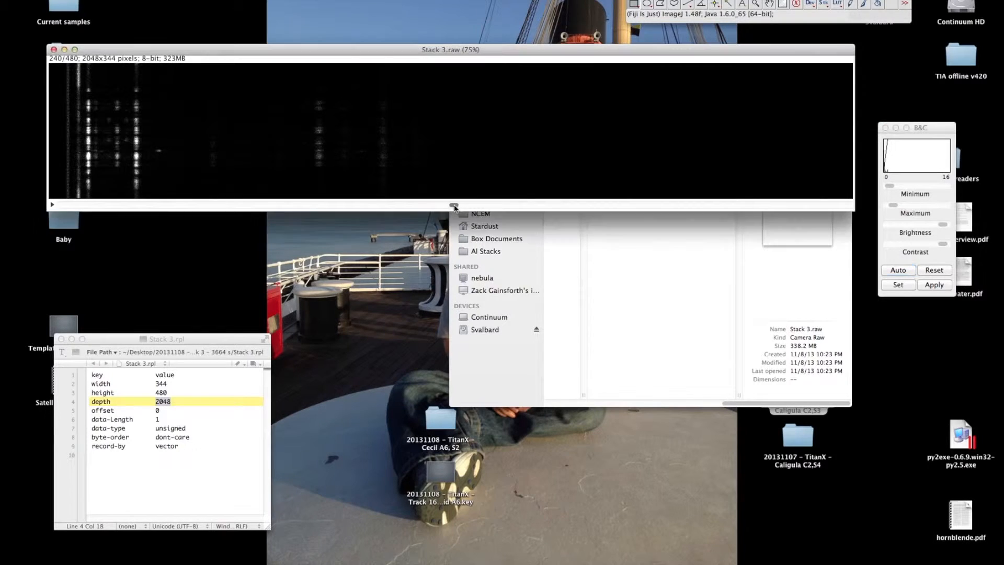
pyautogui.moveTo(454, 205); pyautogui.dragTo(174, 210)
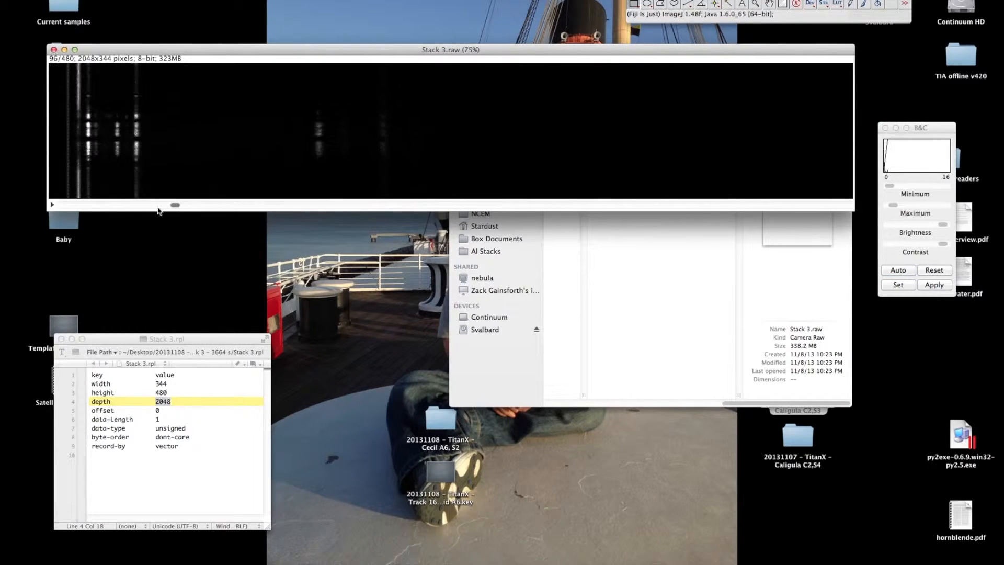
pyautogui.moveTo(249, 211); pyautogui.dragTo(461, 207)
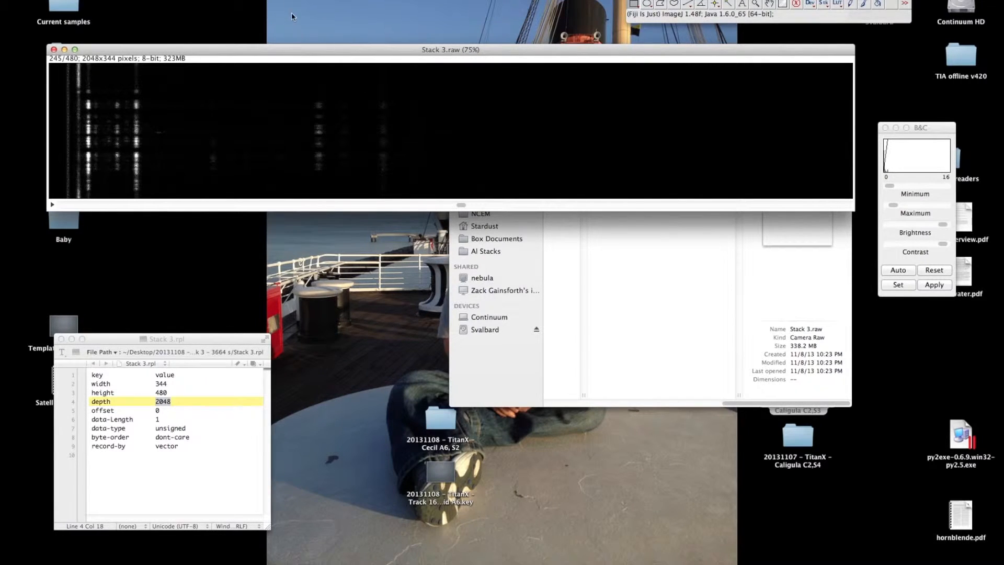
# Step: Reslice the Stack 3.raw stack with 1.000 pixel output spacing, starting at Left
pyautogui.click(278, 0)
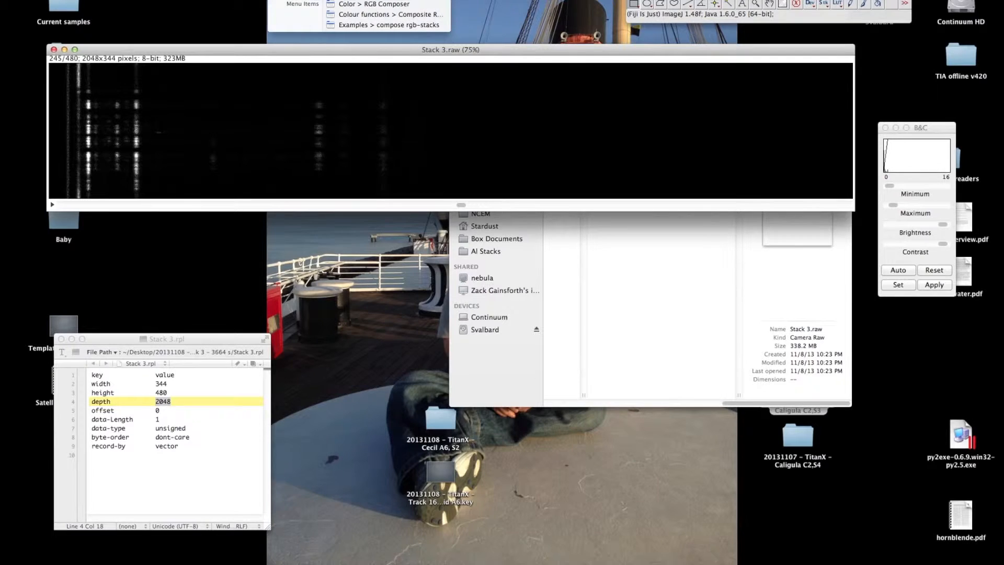
pyautogui.write('resli')
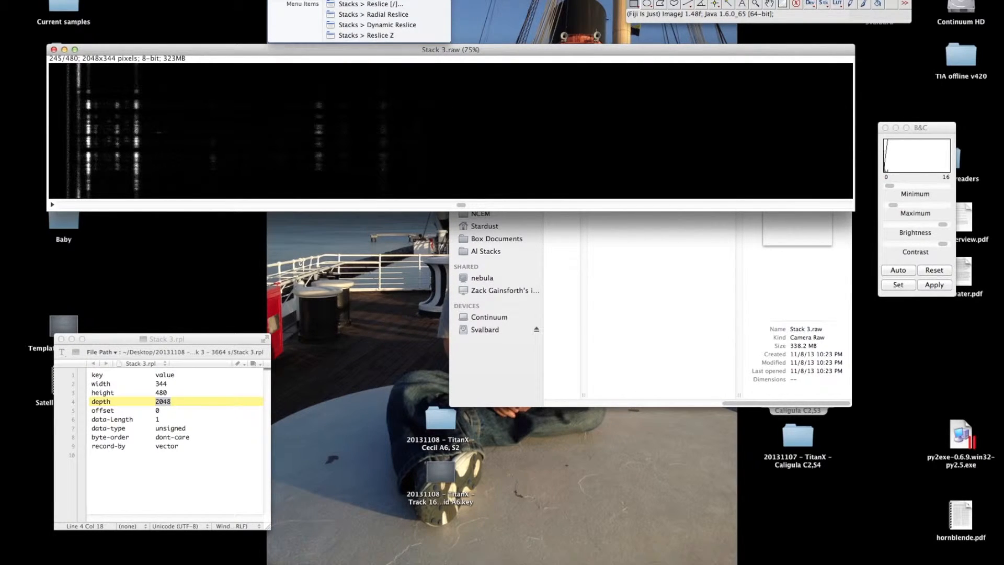
pyautogui.press('Down')
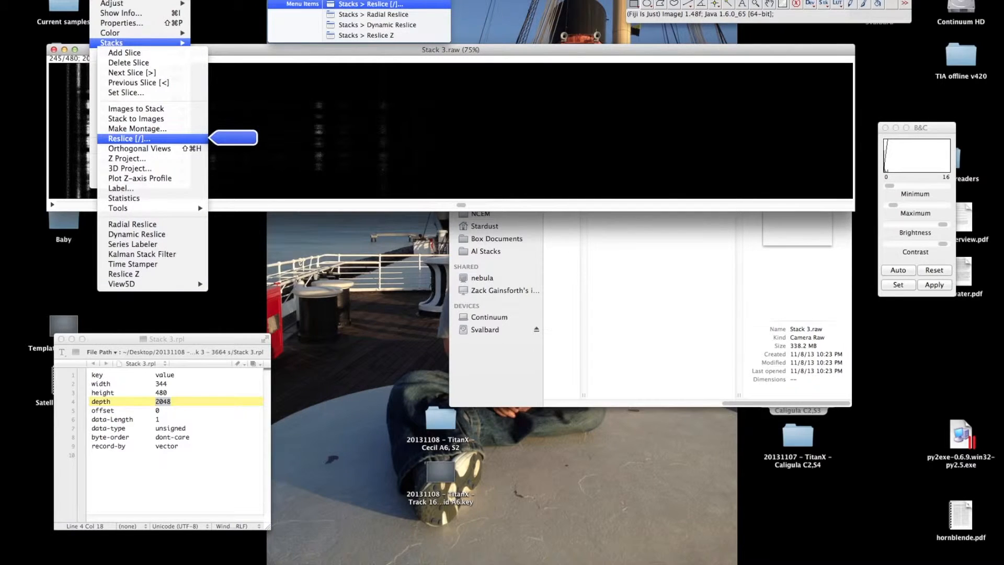
pyautogui.press('Return')
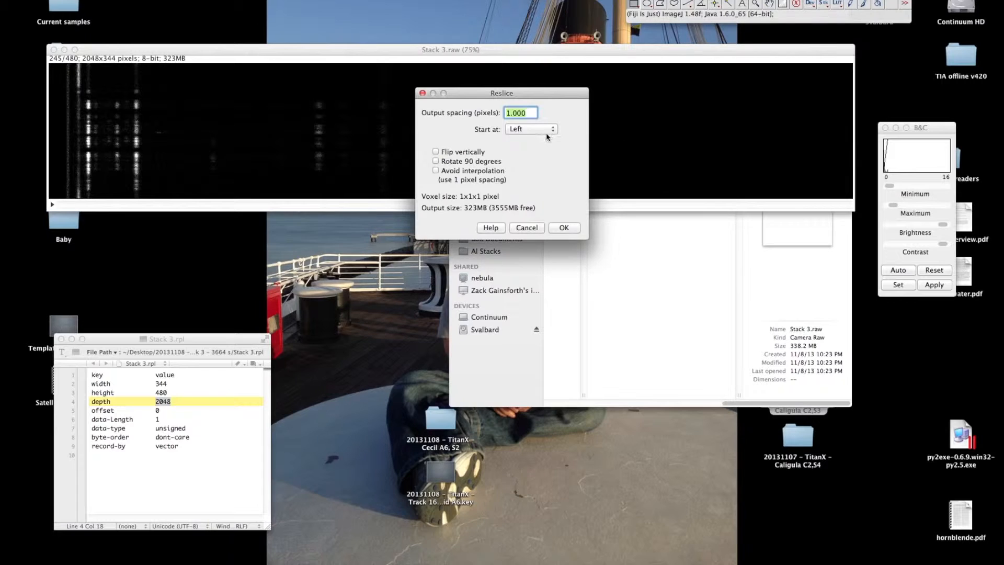
pyautogui.click(514, 129)
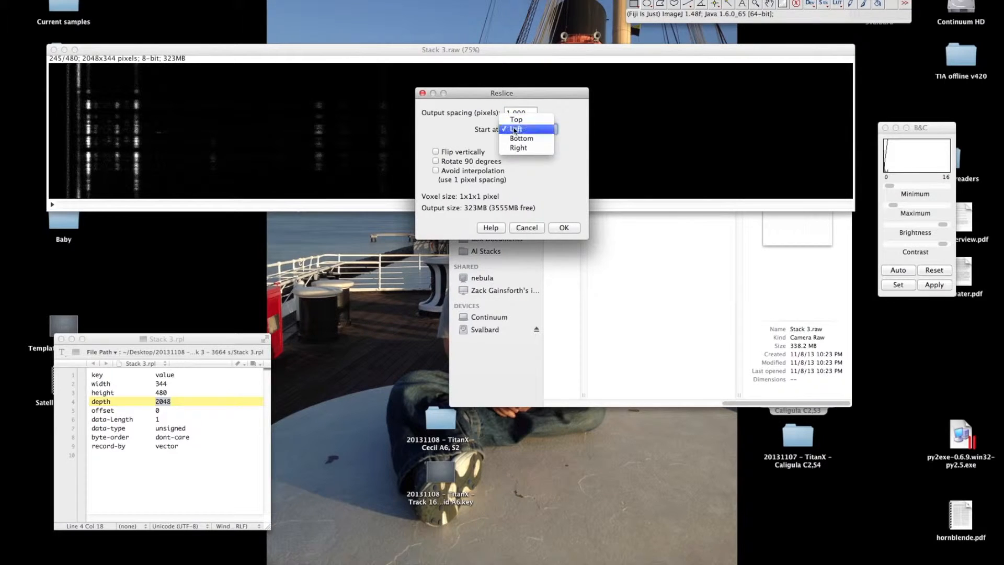
pyautogui.click(514, 130)
pyautogui.click(571, 228)
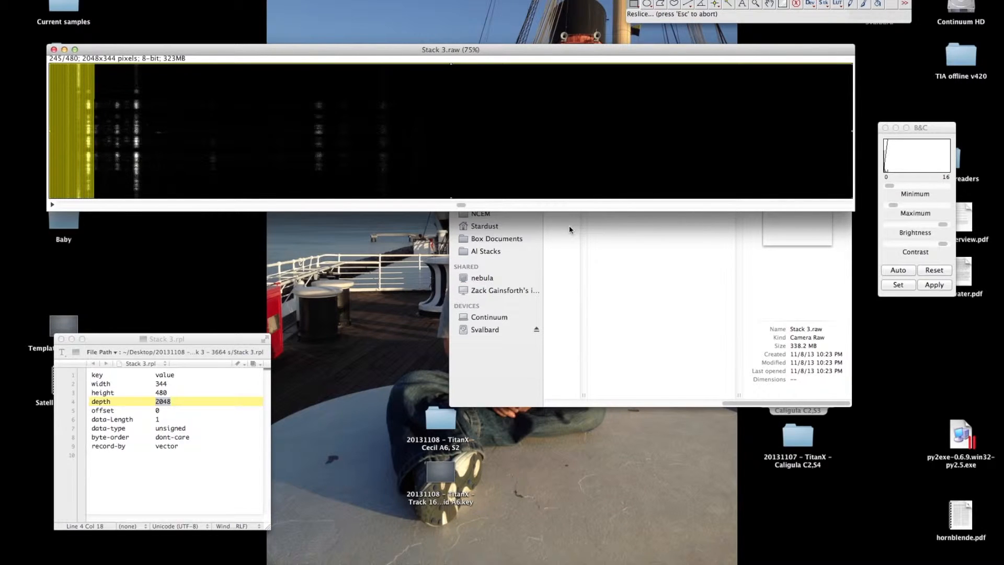
# Step: Open Stack 3 sum.txt from the Stack 3 folder and move its text window below the raw image
pyautogui.click(601, 238)
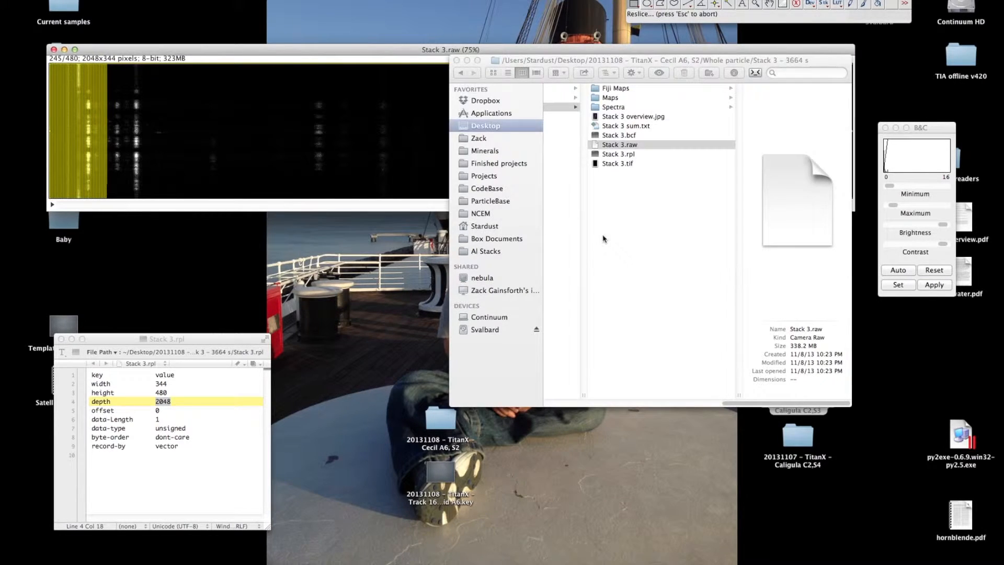
pyautogui.doubleClick(638, 127)
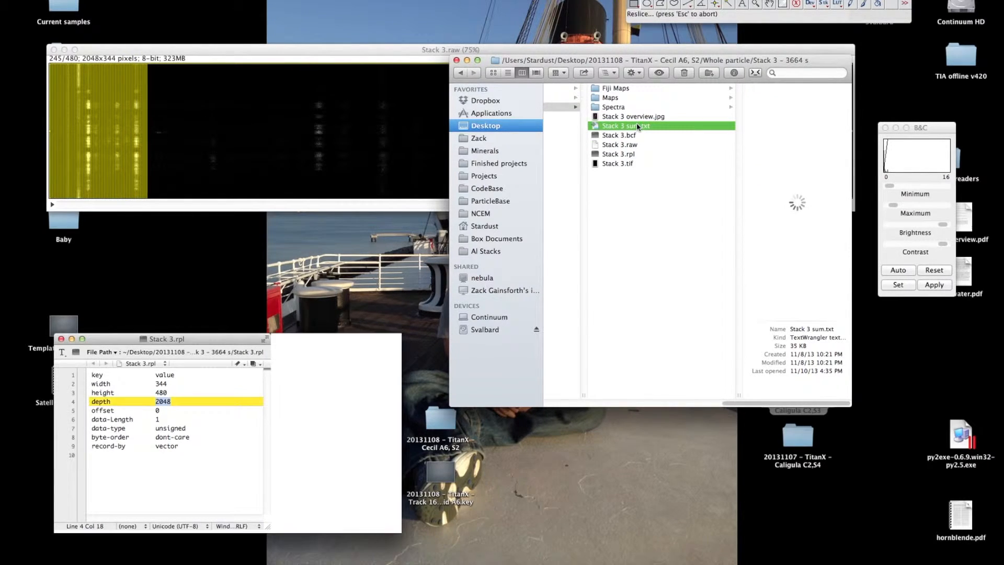
pyautogui.moveTo(267, 346); pyautogui.dragTo(261, 302)
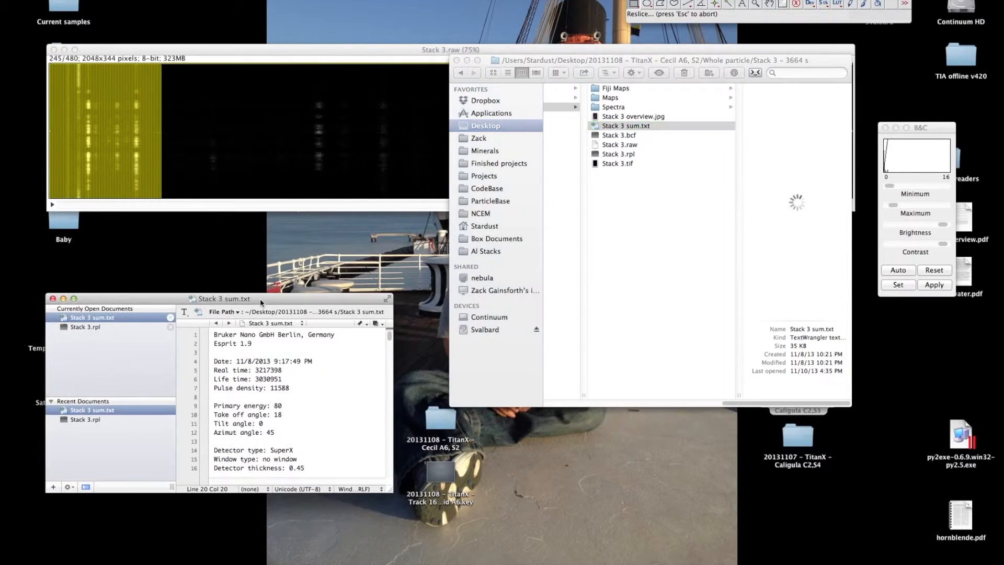
pyautogui.moveTo(271, 299); pyautogui.dragTo(266, 236)
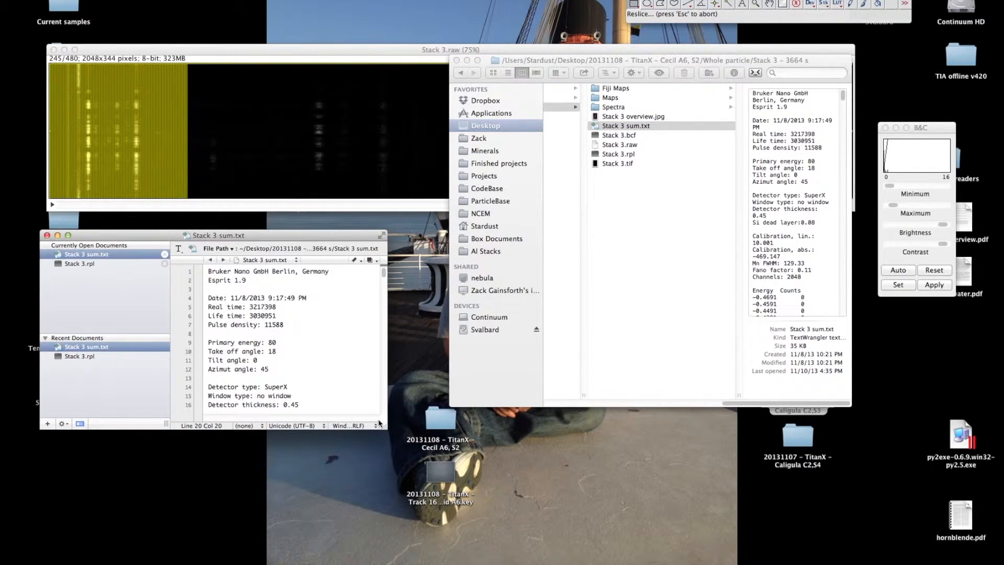
# Step: Enlarge the Stack 3 sum.txt window and examine its primary energy and its linear and absolute calibration values
pyautogui.moveTo(380, 425); pyautogui.dragTo(438, 564)
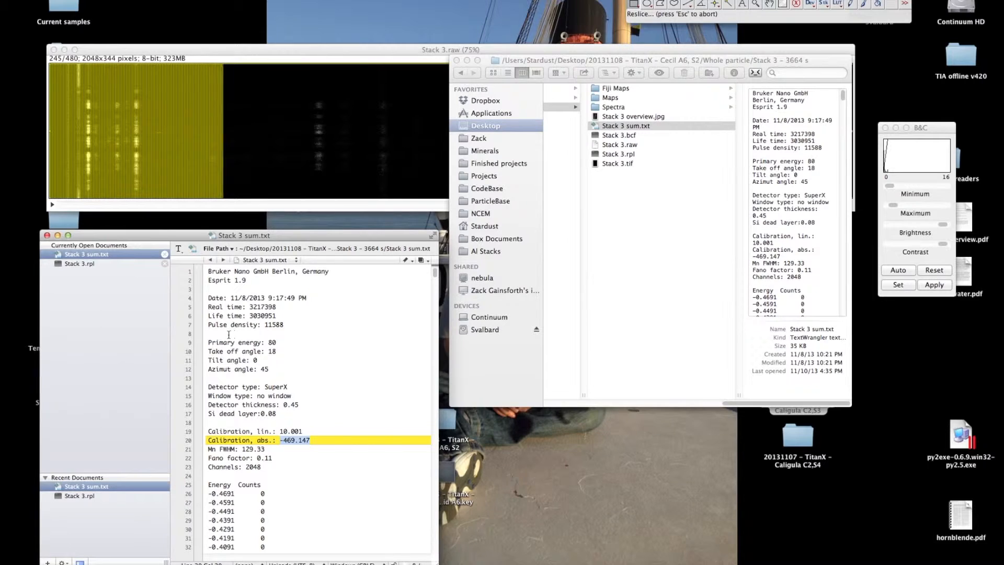
pyautogui.moveTo(208, 342); pyautogui.dragTo(267, 343)
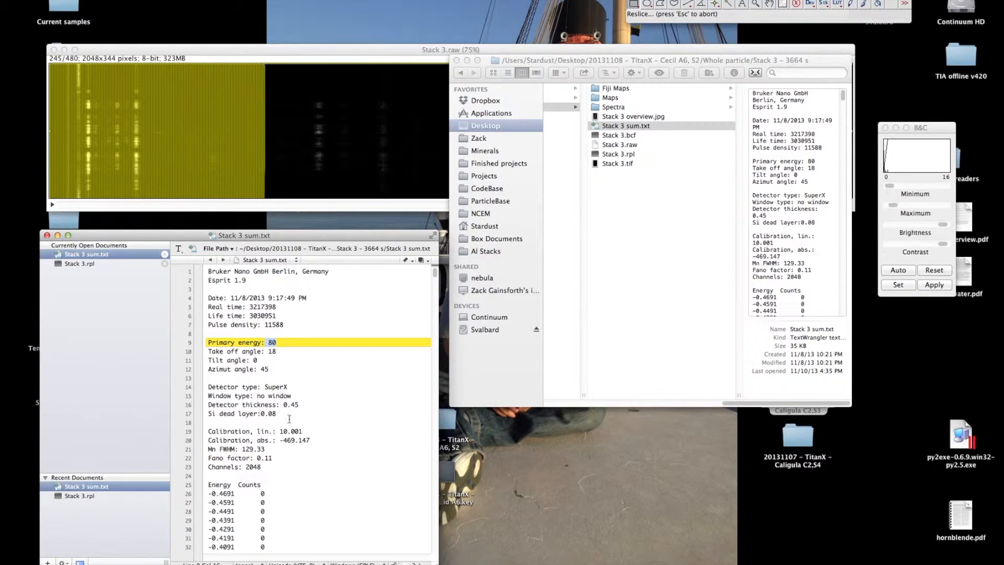
pyautogui.moveTo(208, 431); pyautogui.dragTo(298, 439)
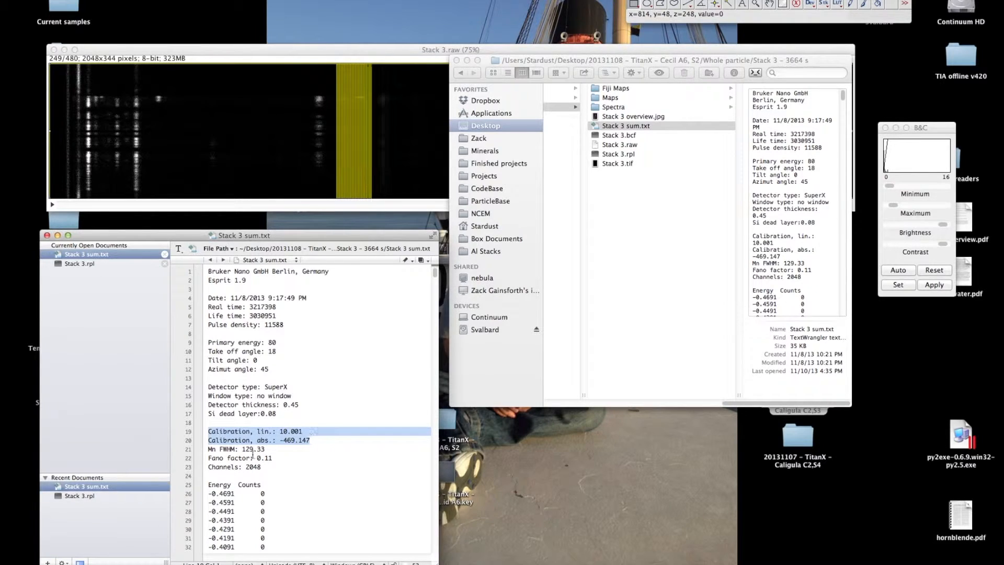
pyautogui.moveTo(280, 443); pyautogui.dragTo(313, 442)
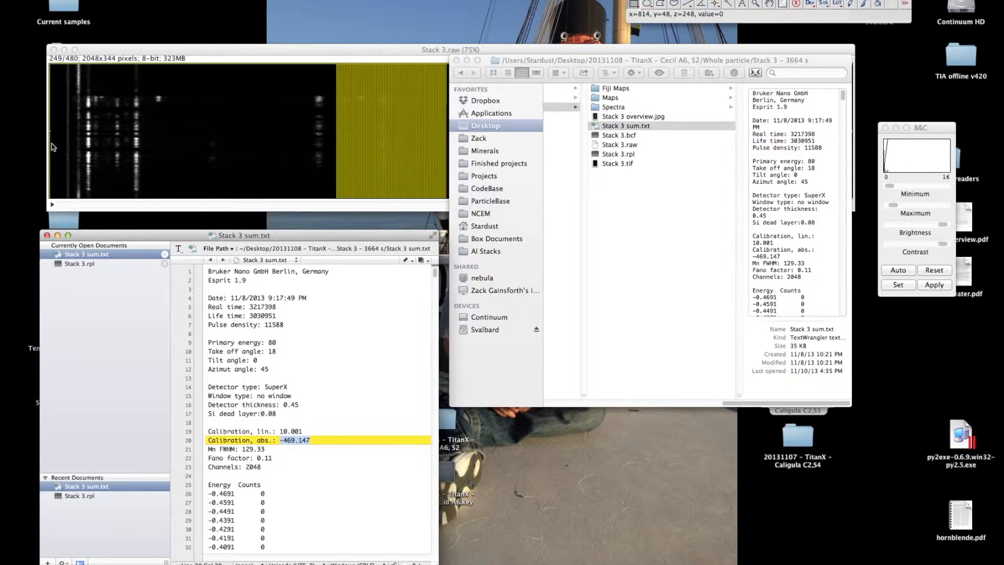
# Step: Show slice 248 of Stack 3.raw and arrange the file browser, raw image and Reslice of Stack windows so all are accessible
pyautogui.scroll(1, 52, 146)
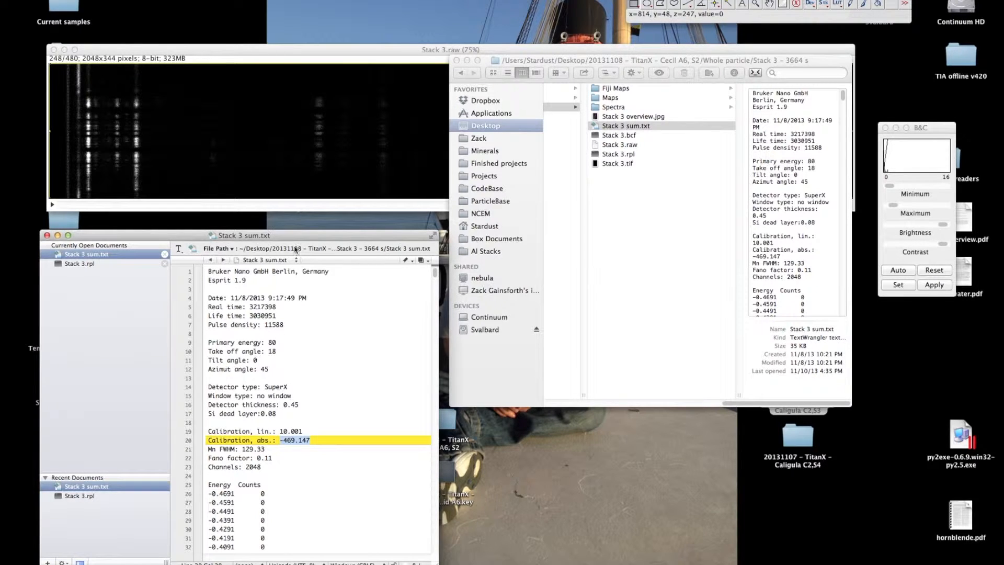
pyautogui.moveTo(516, 64); pyautogui.dragTo(541, 223)
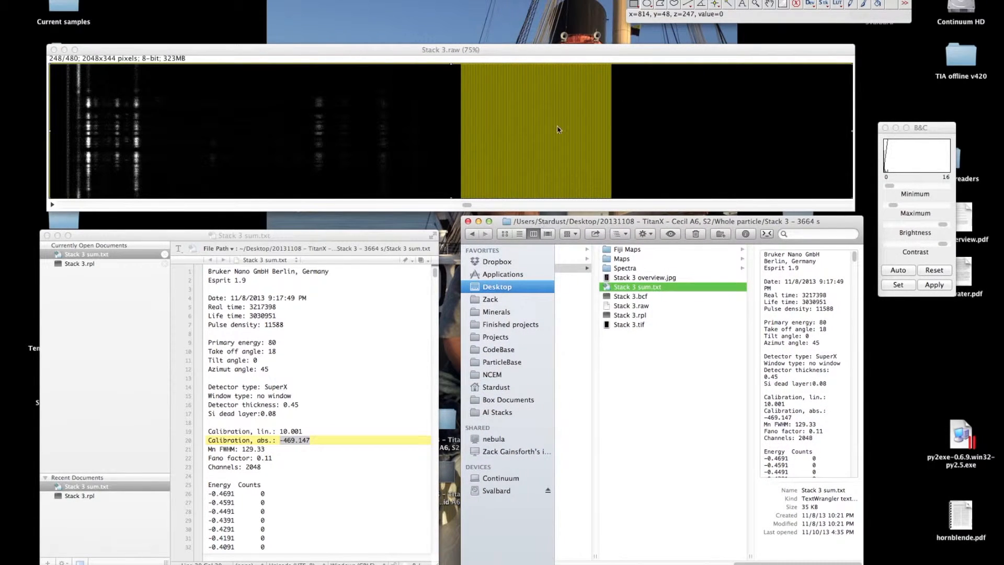
pyautogui.moveTo(560, 55); pyautogui.dragTo(562, 46)
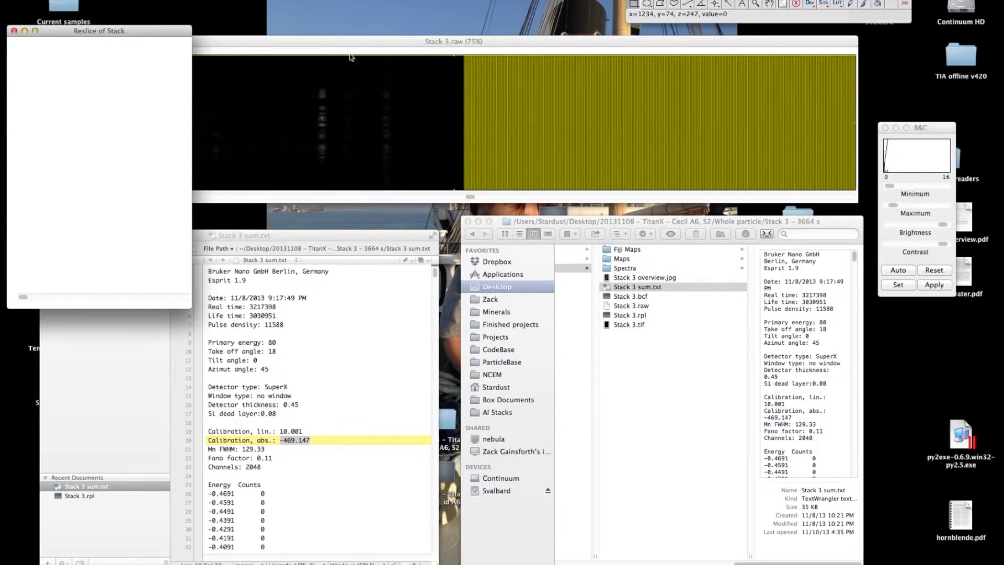
pyautogui.moveTo(177, 37); pyautogui.dragTo(295, 23)
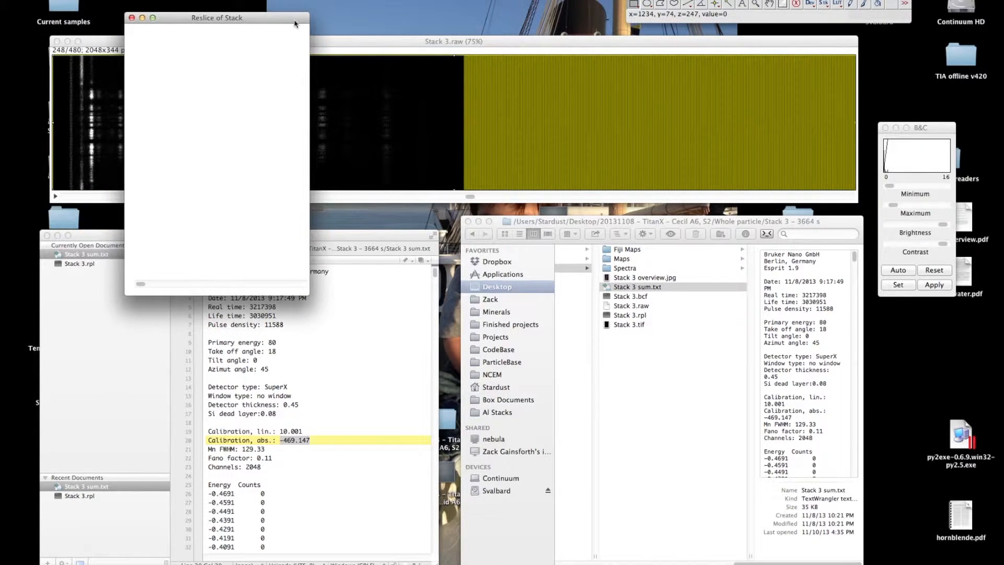
# Step: Auto-adjust the Reslice of Stack contrast, go to slice 174, raise the display maximum to 23 and shift its window slightly
pyautogui.click(935, 137)
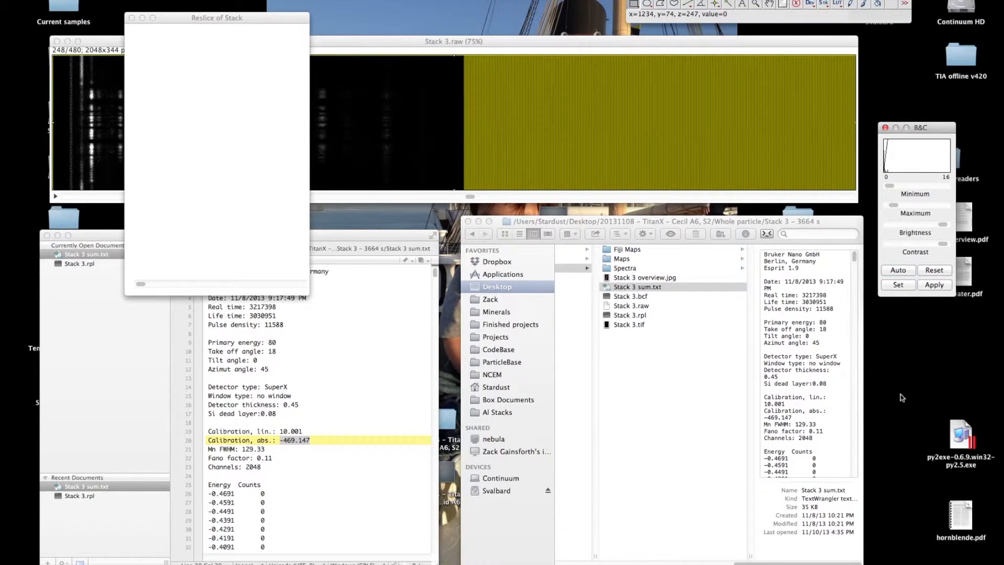
pyautogui.click(892, 209)
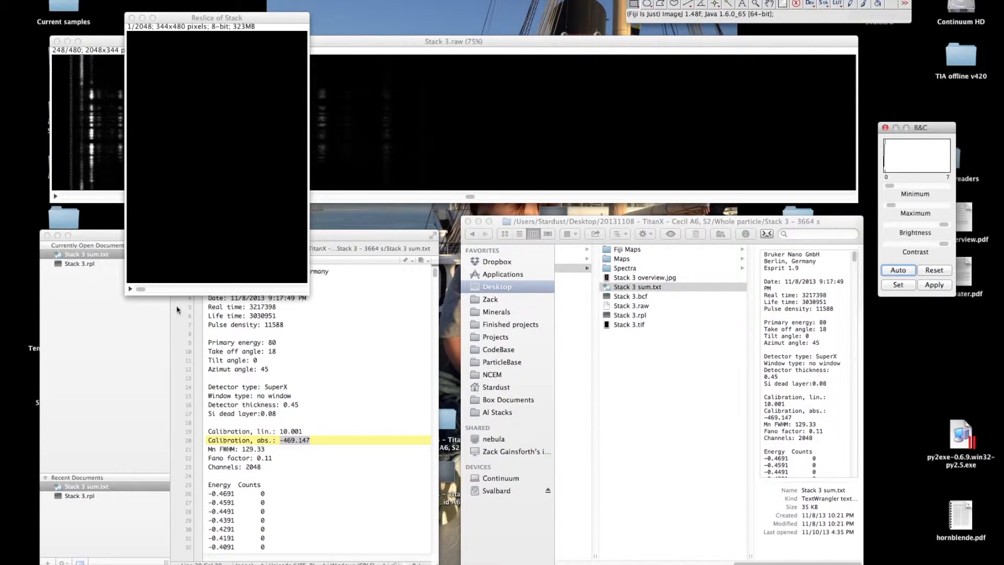
pyautogui.moveTo(141, 292); pyautogui.dragTo(155, 292)
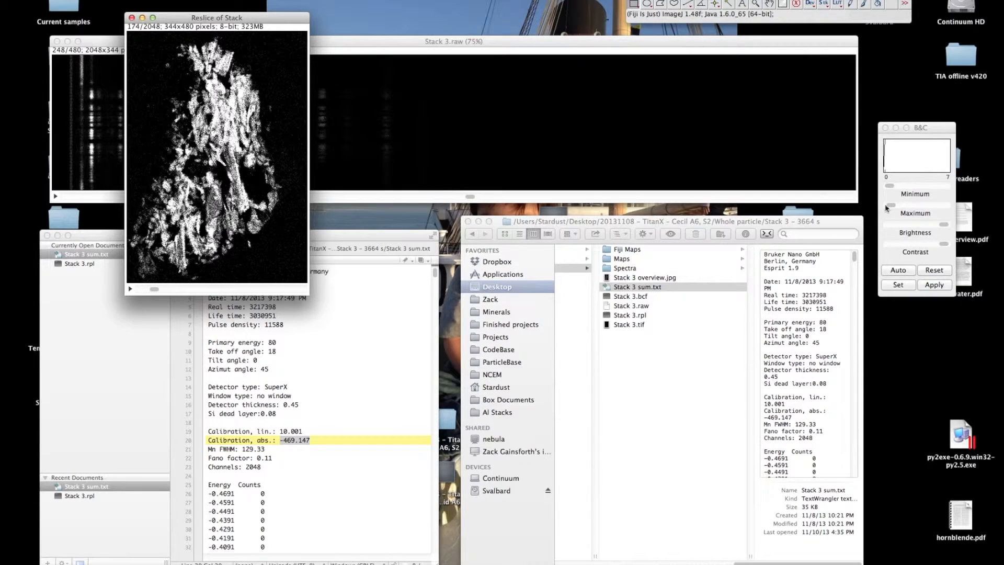
pyautogui.moveTo(890, 205); pyautogui.dragTo(895, 205)
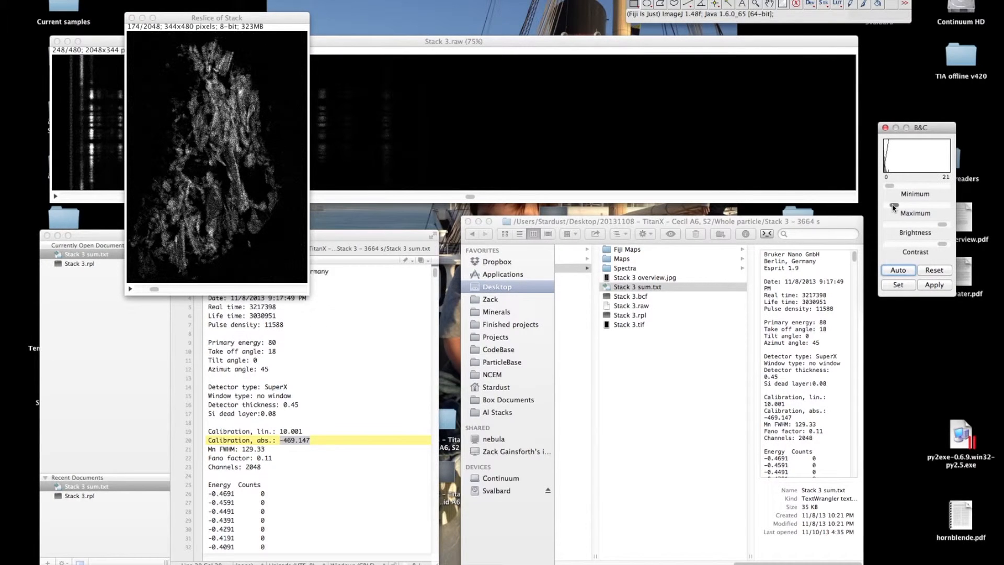
pyautogui.moveTo(265, 19); pyautogui.dragTo(290, 18)
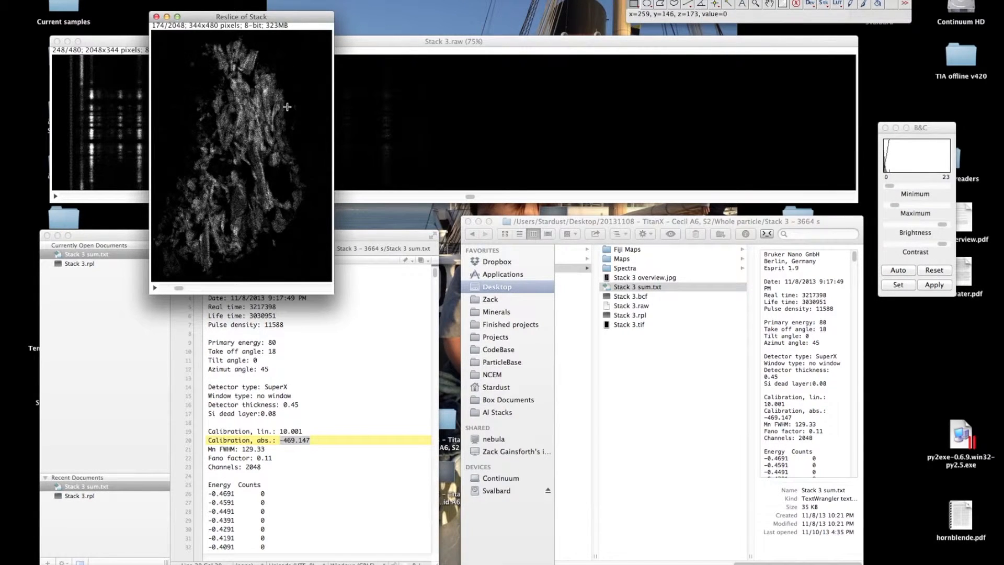
# Step: Examine the Reslice of Stack slices between 170 and 178 to judge the range of the peak
pyautogui.scroll(5, 276, 170)
pyautogui.scroll(-1, 276, 169)
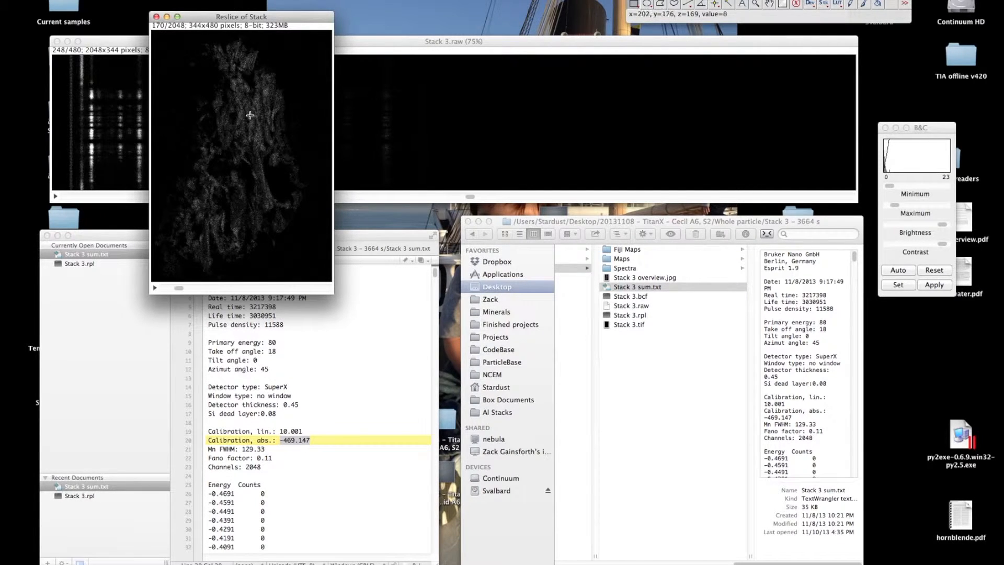
pyautogui.scroll(-1, 250, 113)
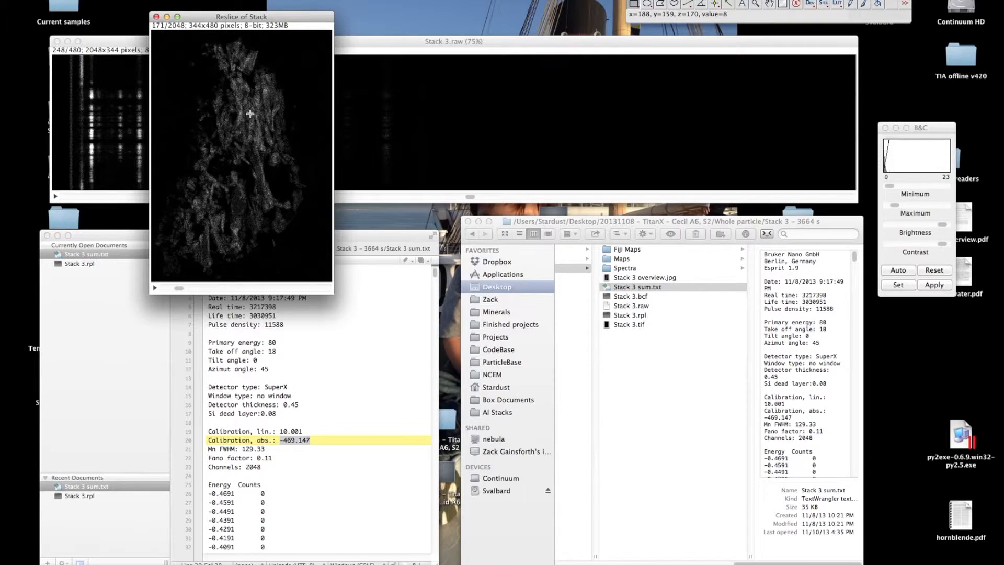
pyautogui.scroll(-6, 250, 113)
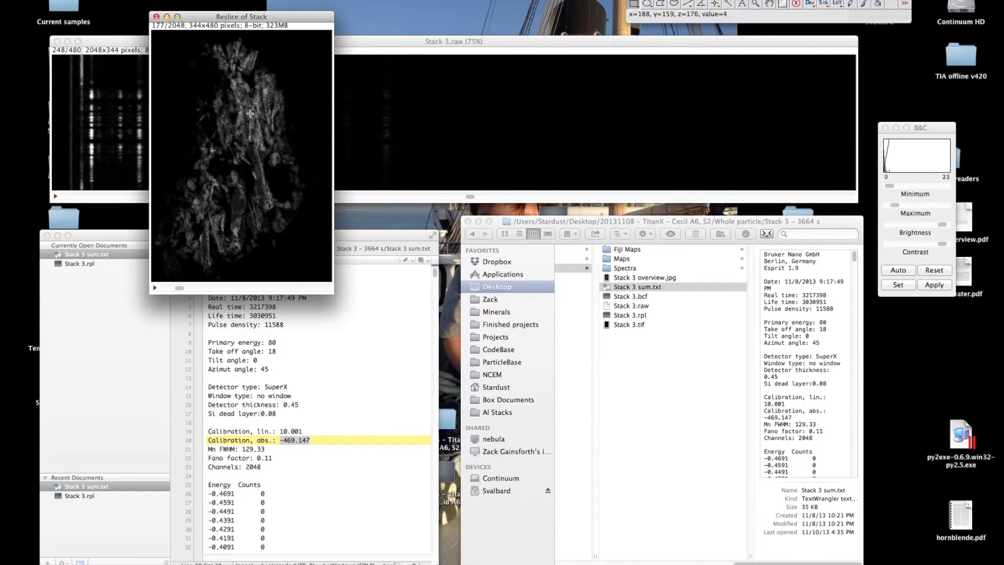
pyautogui.scroll(-2, 250, 113)
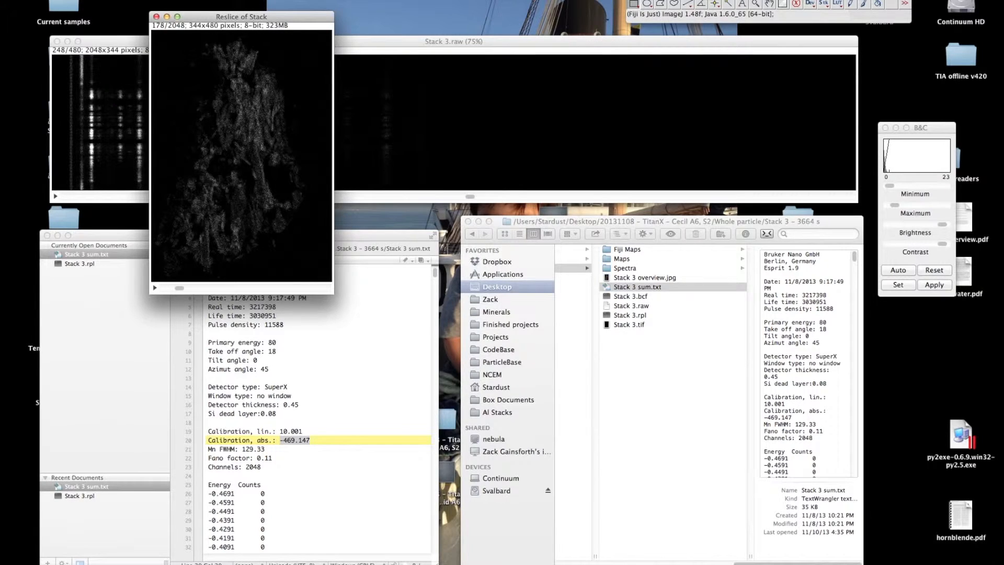
# Step: Extract slices 170 to 178 of the Reslice of Stack with Slice Keeper, using an increment of 1
pyautogui.click(278, 0)
pyautogui.write('keep')
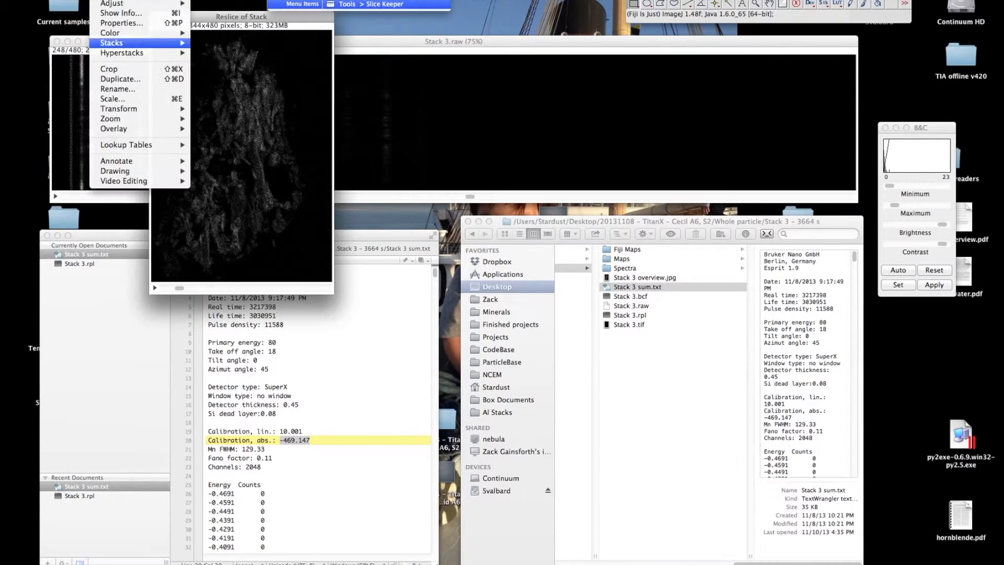
pyautogui.click(407, 8)
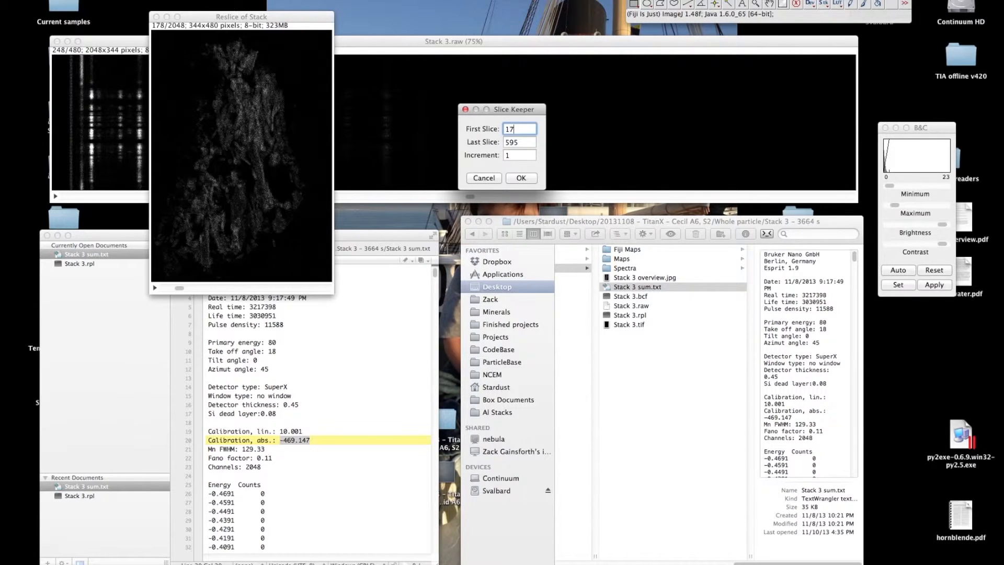
pyautogui.press('Tab')
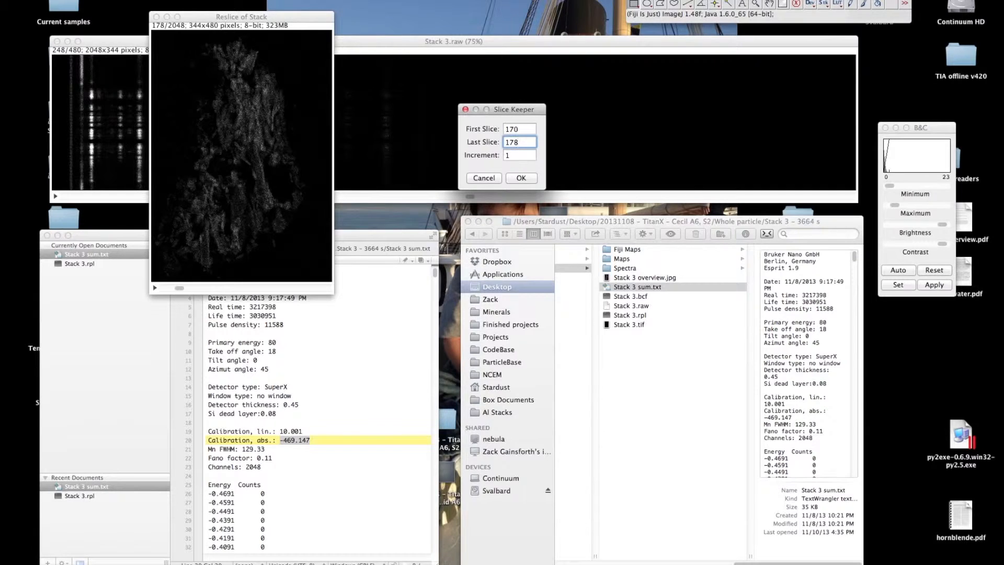
pyautogui.write('178')
pyautogui.press('Return')
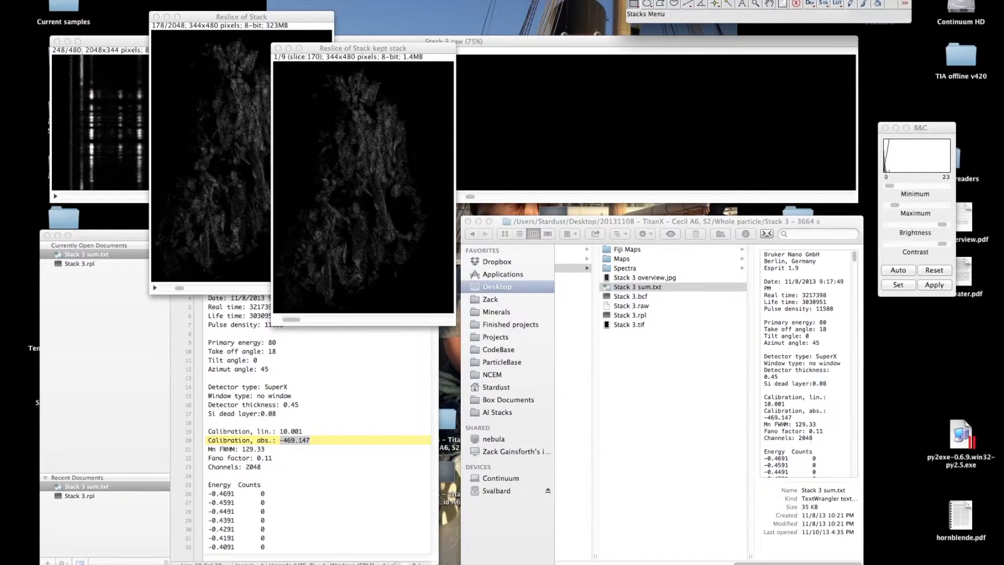
# Step: Z-project slices 1 to 9 of the kept stack using the Average Intensity projection type
pyautogui.moveTo(827, 0); pyautogui.dragTo(819, 2)
pyautogui.click(817, 4)
pyautogui.click(854, 103)
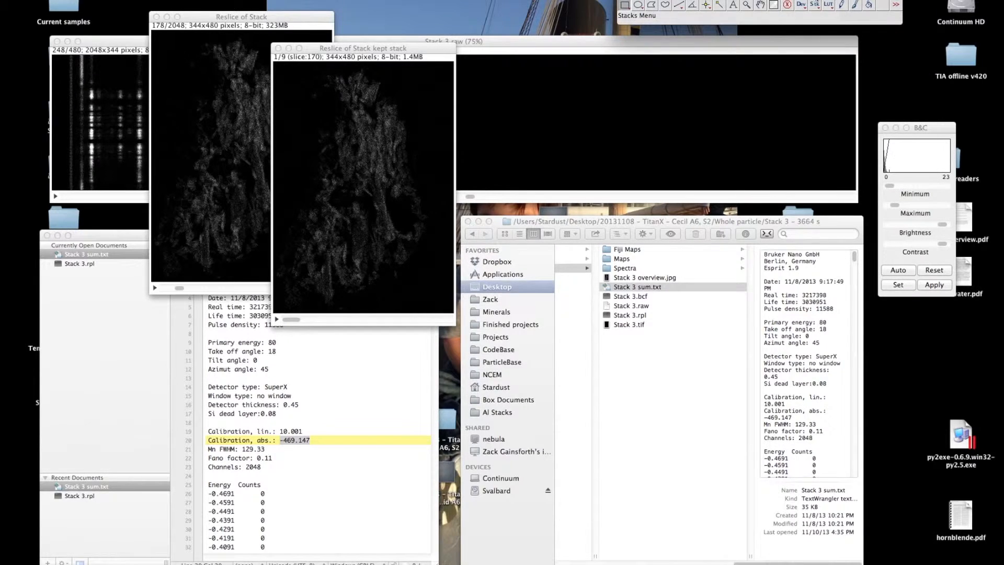
pyautogui.click(817, 5)
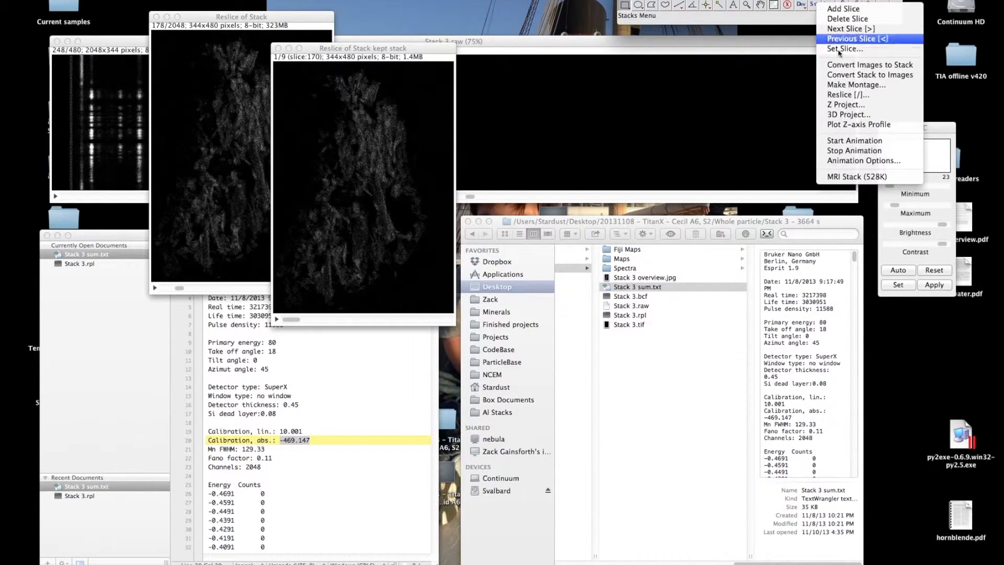
pyautogui.click(843, 107)
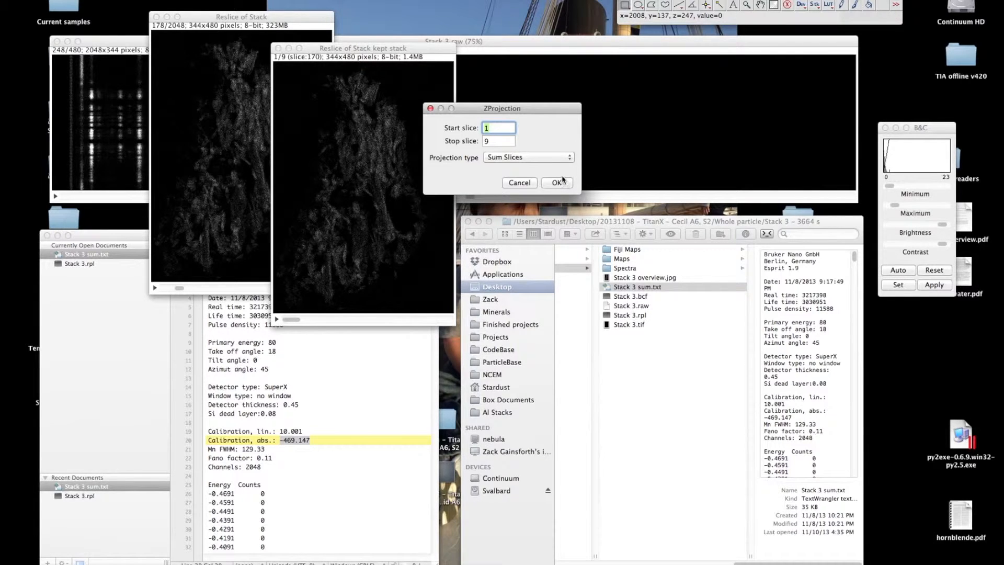
pyautogui.click(560, 157)
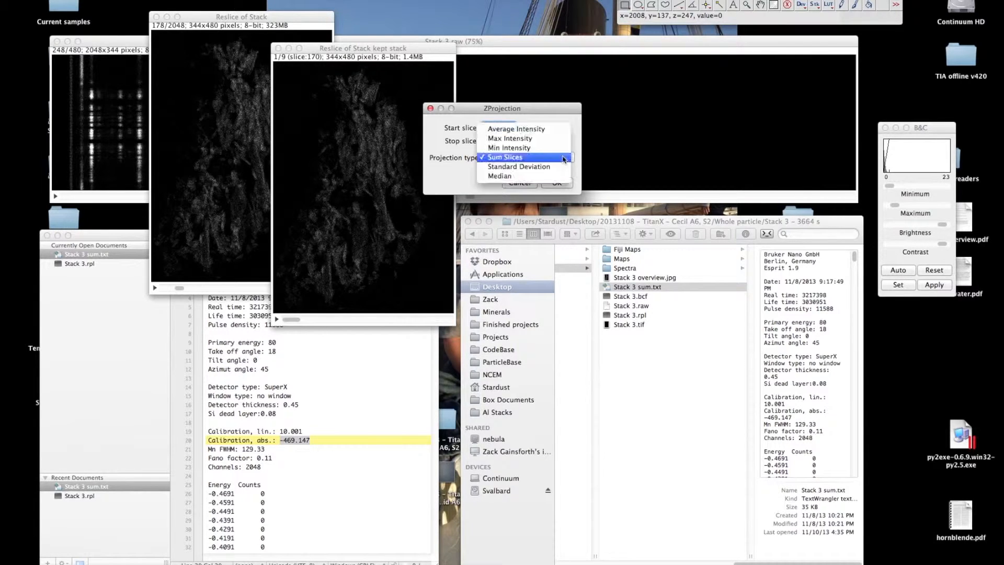
pyautogui.click(549, 129)
pyautogui.click(558, 183)
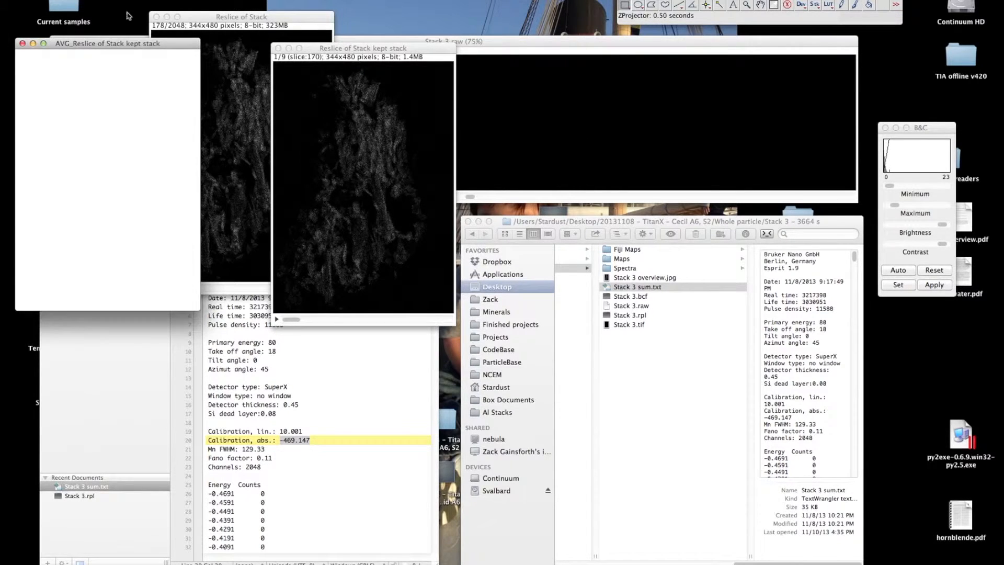
# Step: Move the average projection image over the raw image and auto-adjust its brightness and contrast
pyautogui.moveTo(103, 46); pyautogui.dragTo(413, 7)
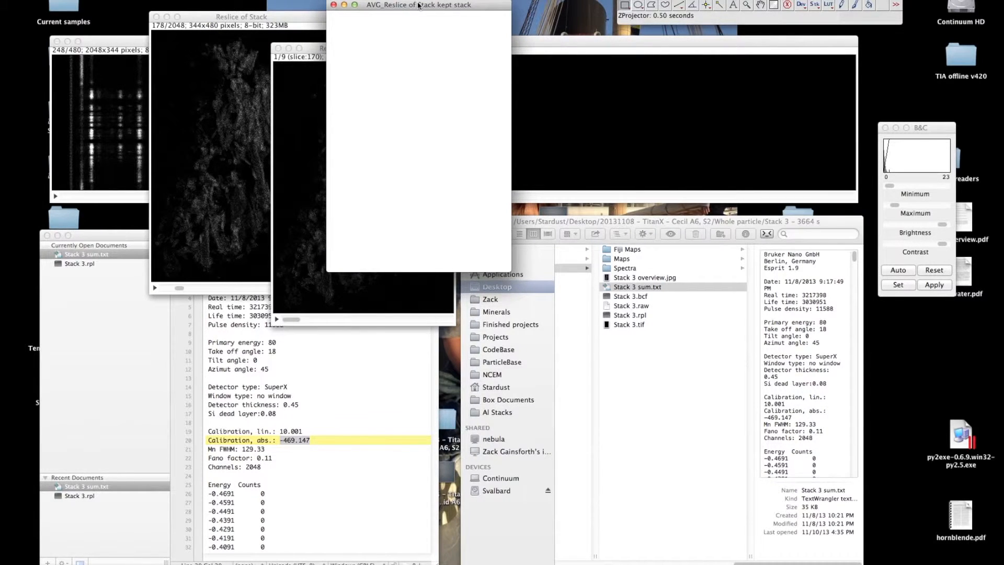
pyautogui.click(418, 5)
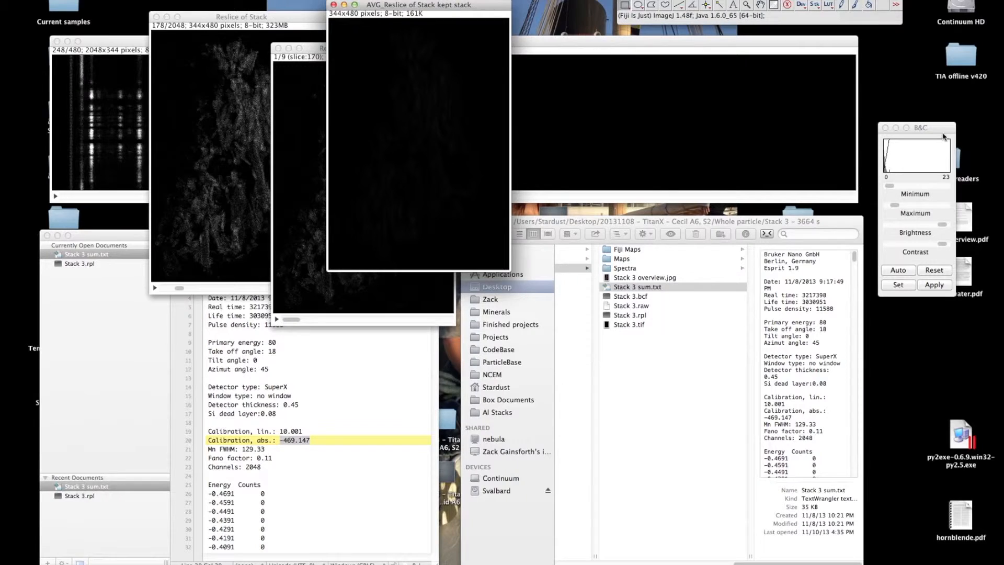
pyautogui.click(923, 212)
pyautogui.click(903, 270)
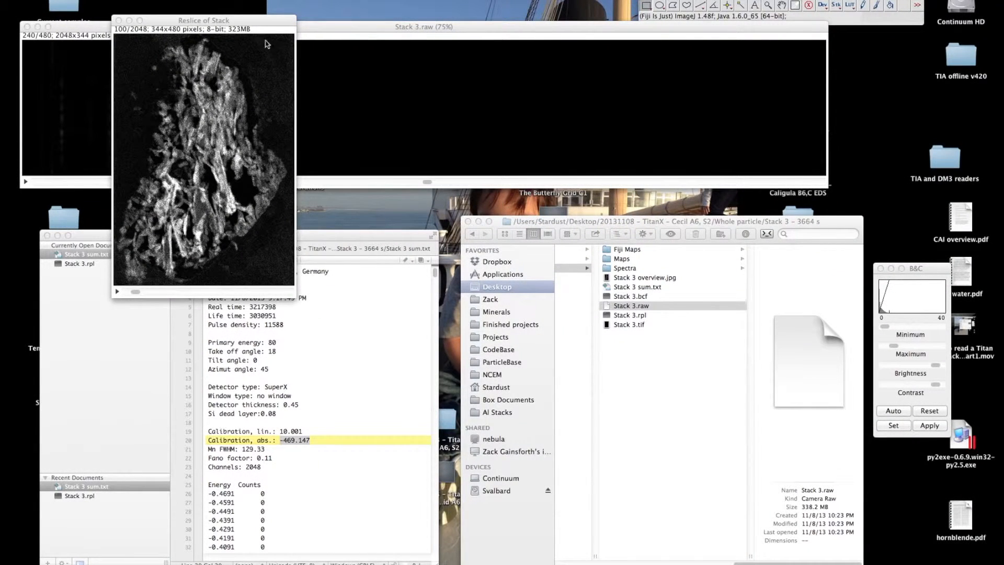
# Step: Compile and run the MapFromStackROI.java plugin on the Reslice of Stack
pyautogui.click(246, 21)
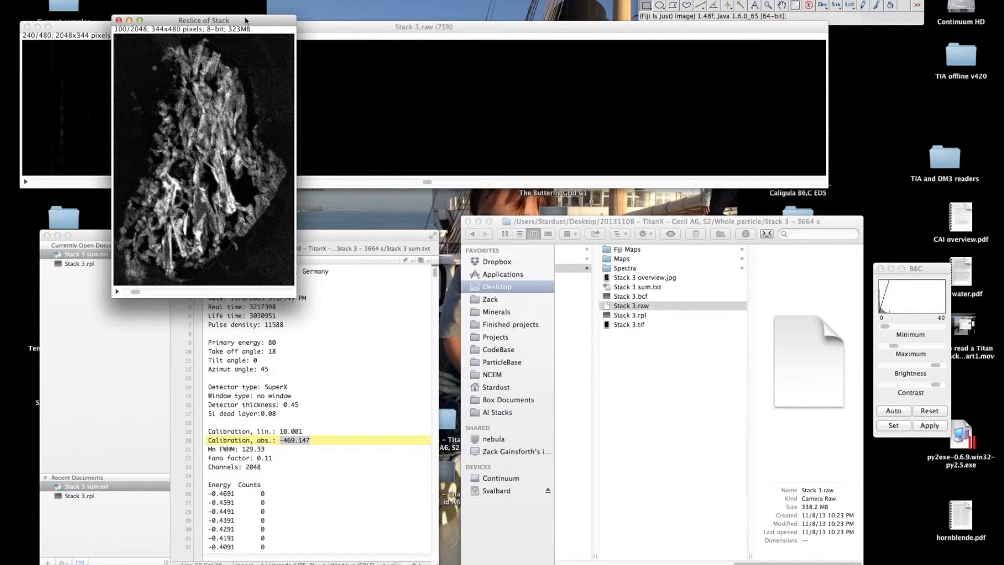
pyautogui.moveTo(246, 21); pyautogui.dragTo(252, 26)
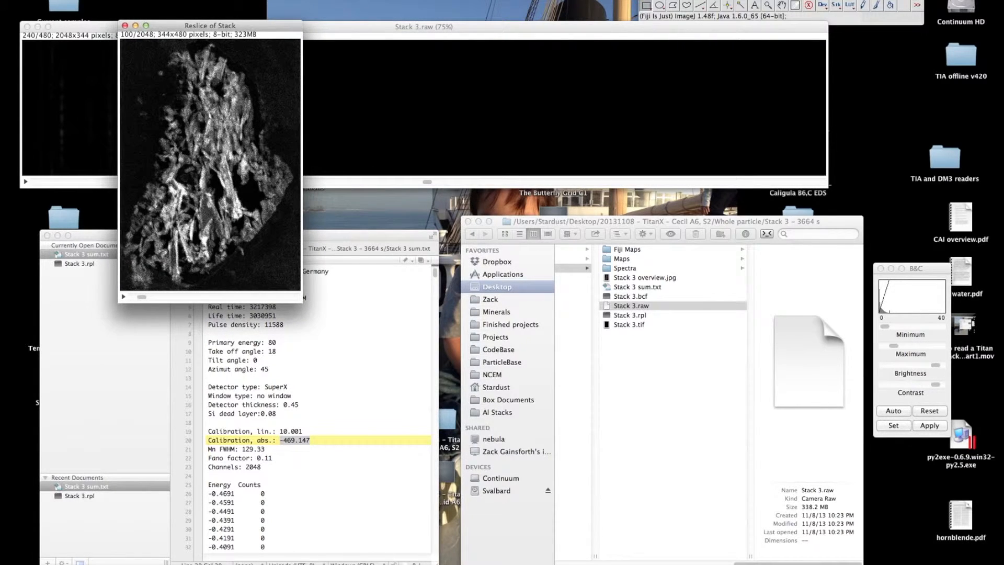
pyautogui.click(174, 0)
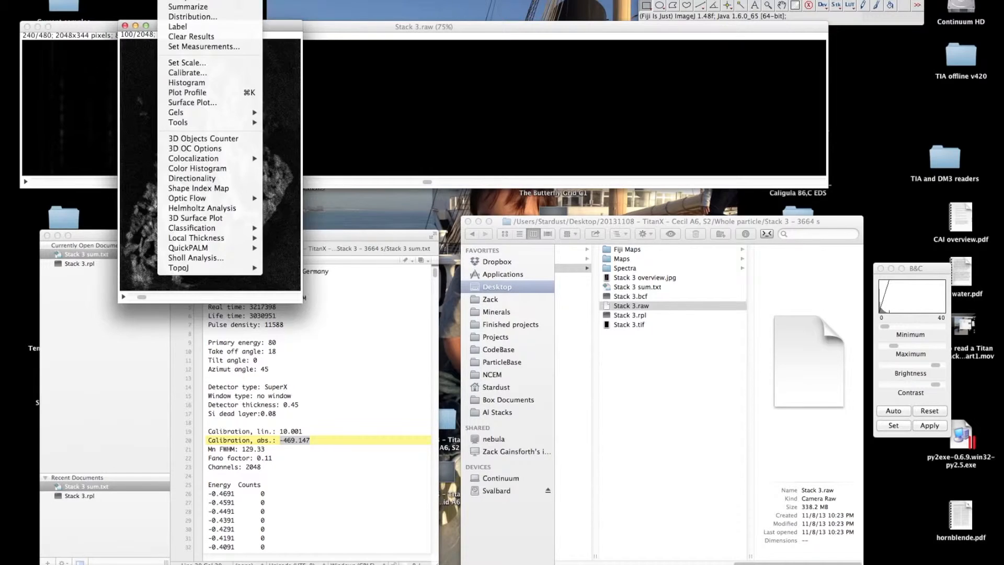
pyautogui.moveTo(209, 0)
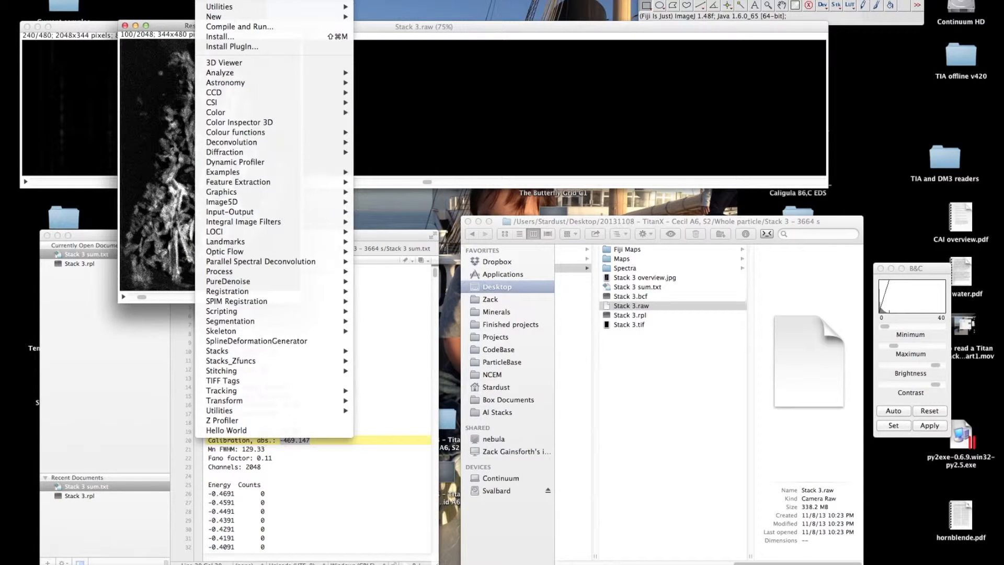
pyautogui.click(222, 27)
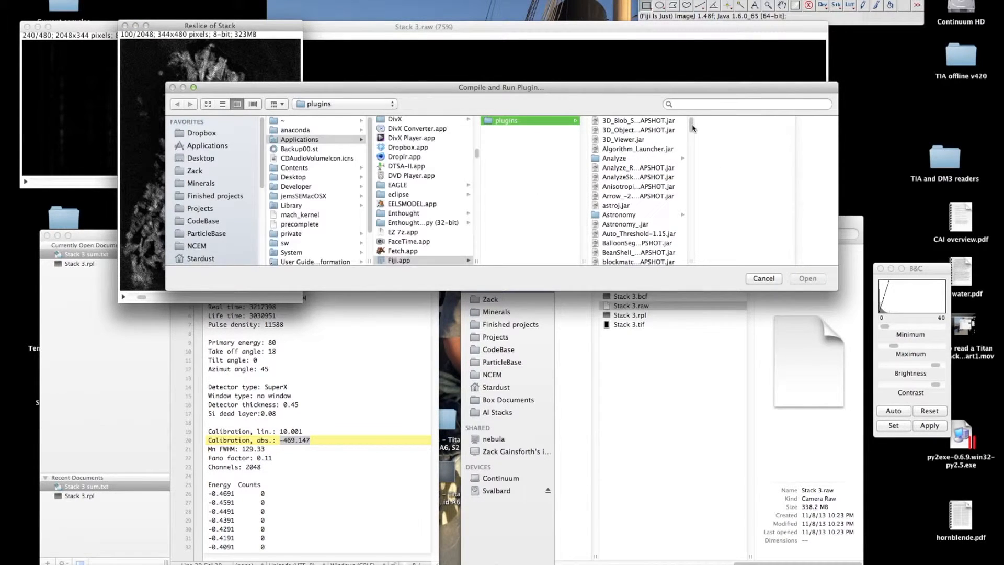
pyautogui.moveTo(691, 126); pyautogui.dragTo(691, 211)
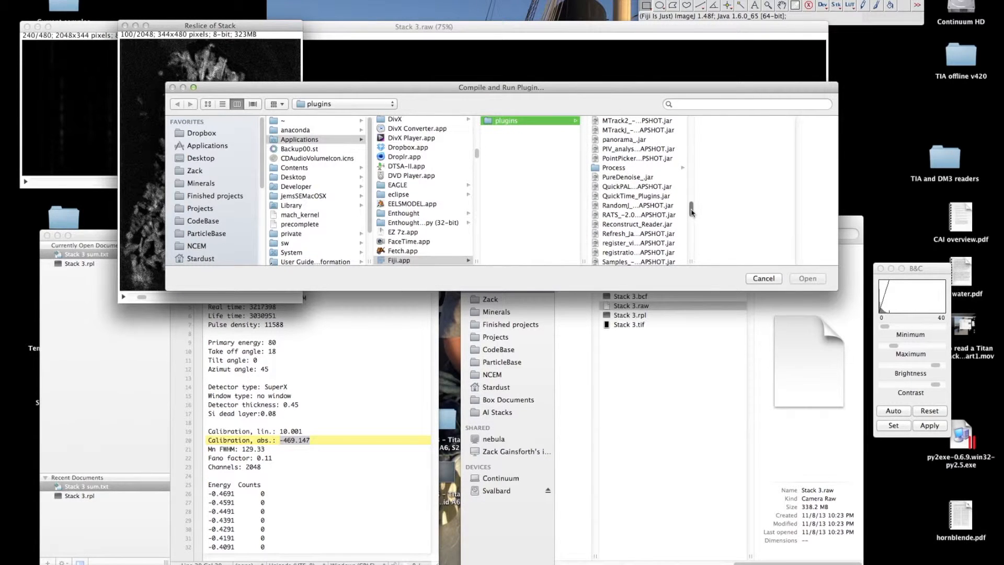
pyautogui.moveTo(691, 211); pyautogui.dragTo(691, 202)
pyautogui.click(657, 171)
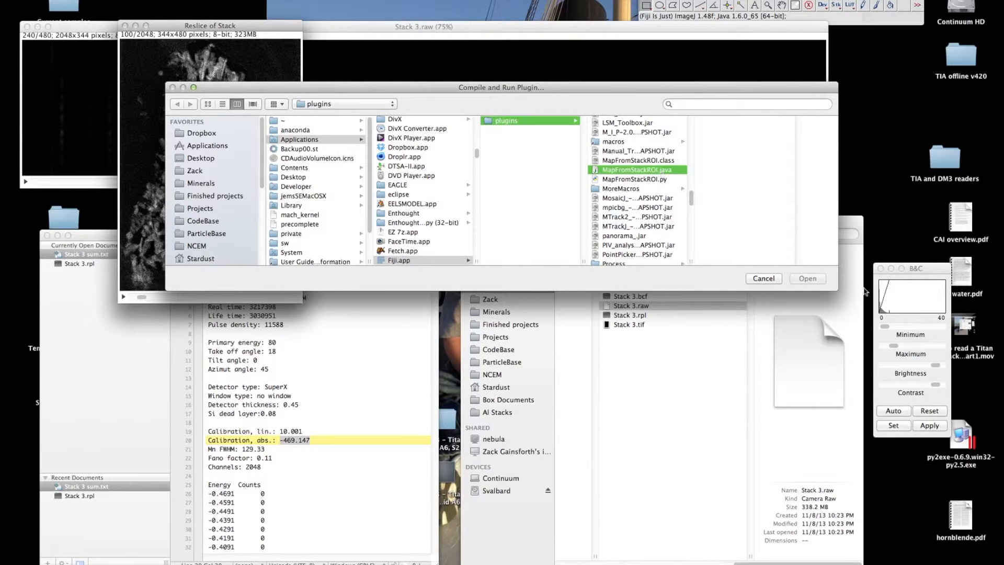
pyautogui.click(812, 280)
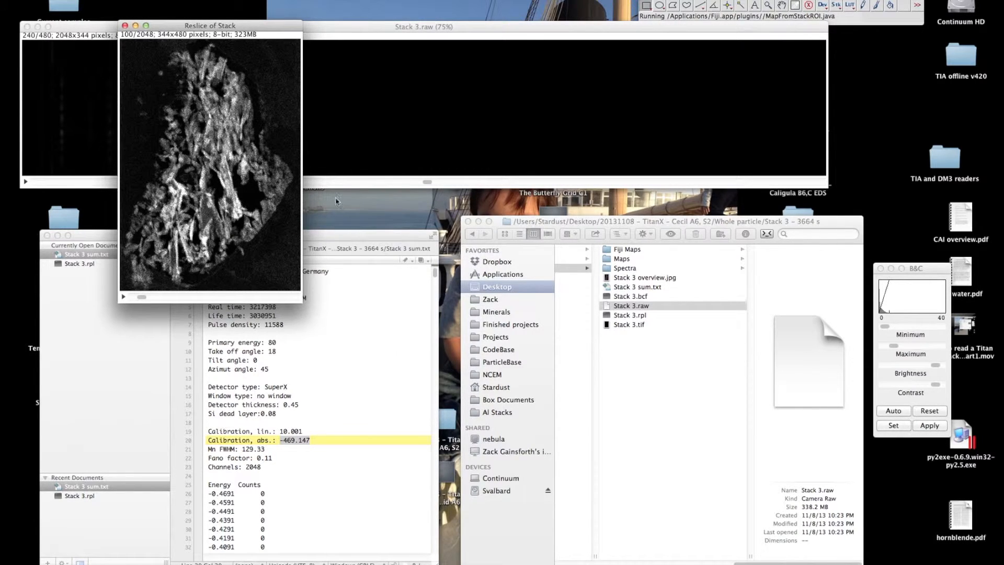
# Step: Move the Reslice of Stack window clear of the element maps and make it active
pyautogui.moveTo(234, 30); pyautogui.dragTo(251, 31)
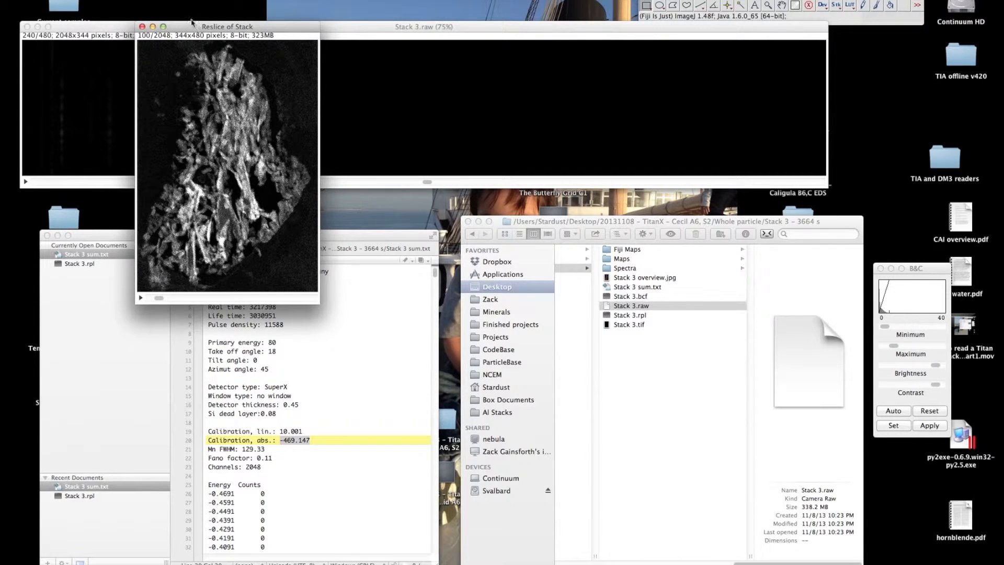
pyautogui.moveTo(211, 30); pyautogui.dragTo(522, 21)
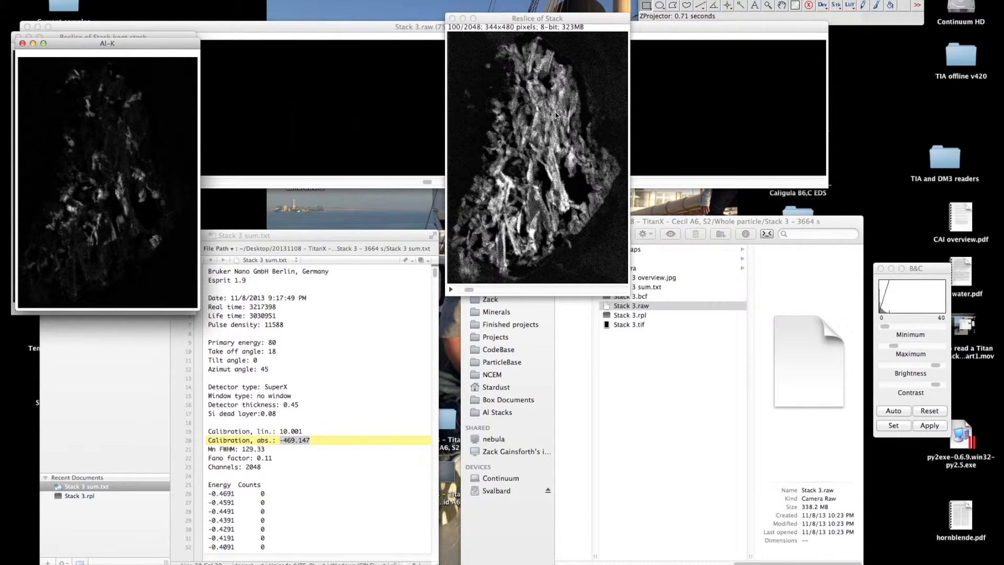
pyautogui.click(556, 115)
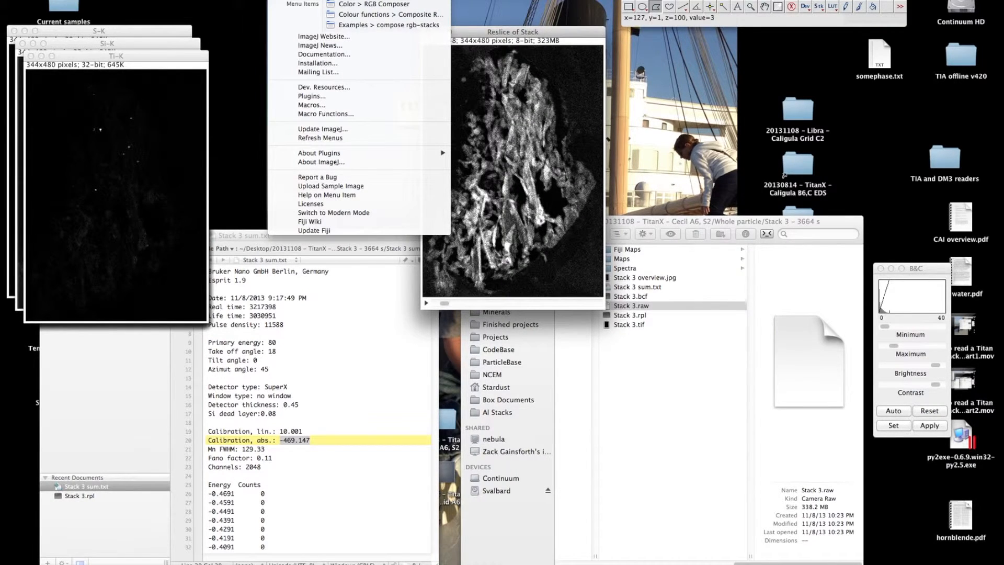
# Step: Launch RGB Composer and assign Ca-K to the red channel, Fe-K to green and Si-K to blue
pyautogui.moveTo(332, 5)
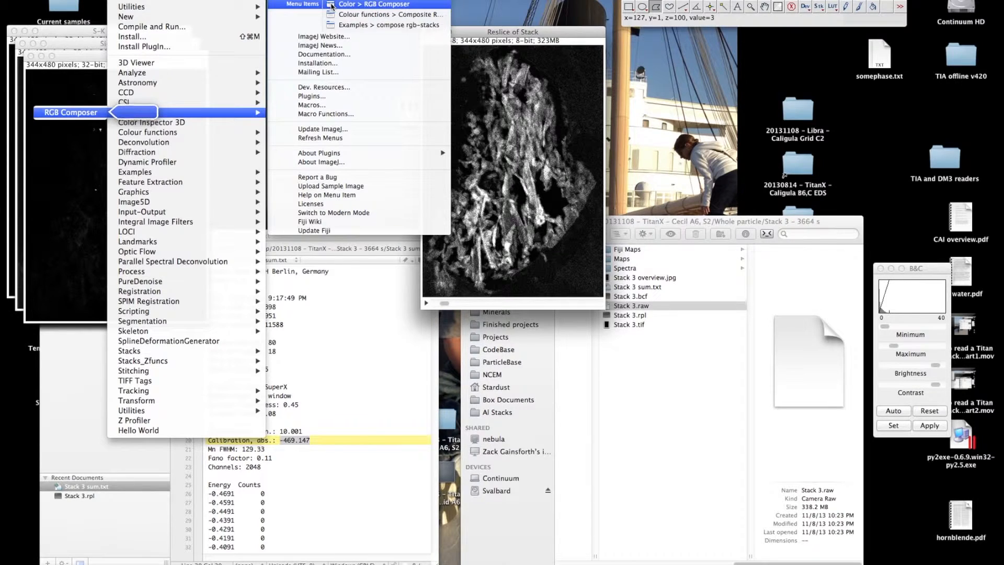
pyautogui.click(332, 5)
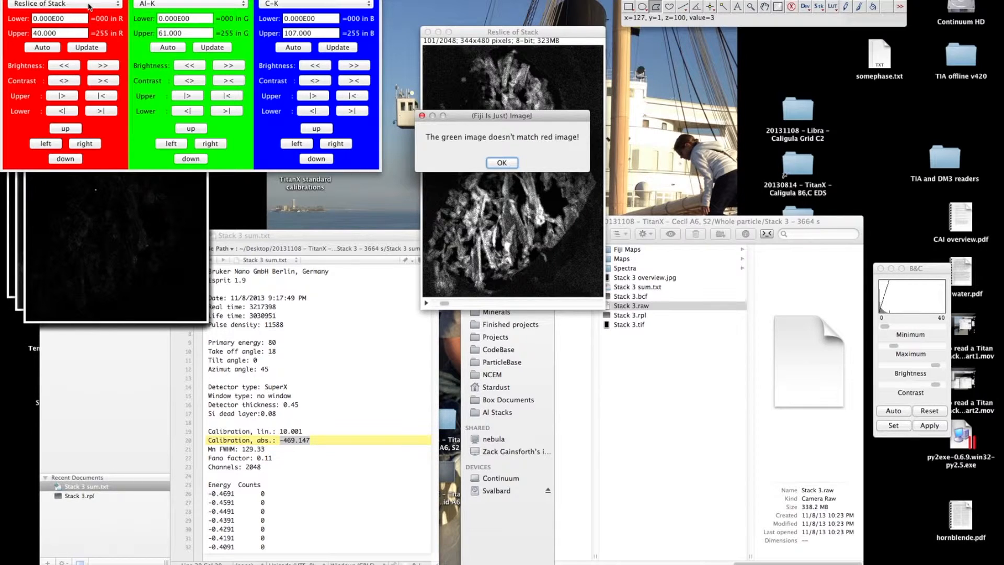
pyautogui.click(502, 163)
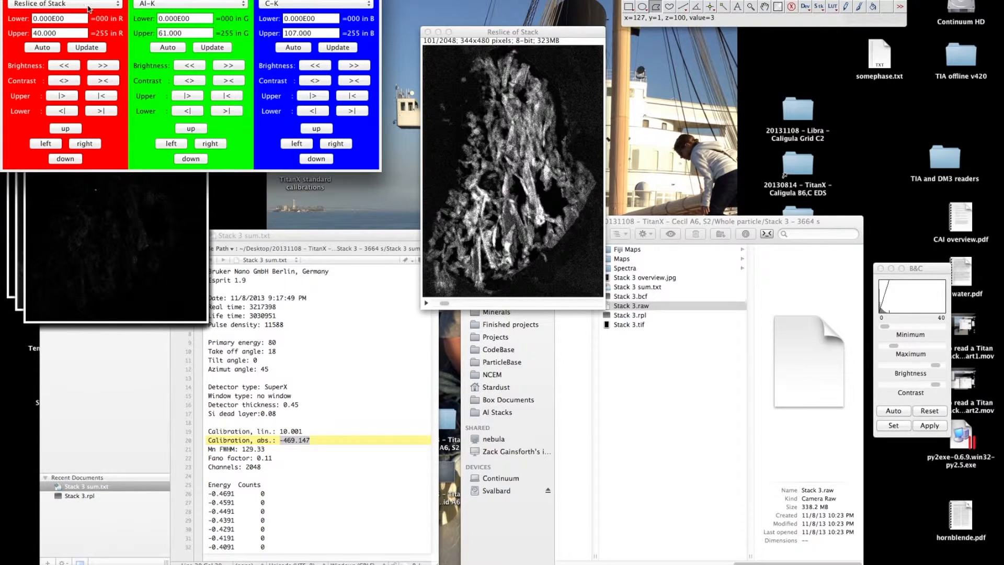
pyautogui.click(115, 4)
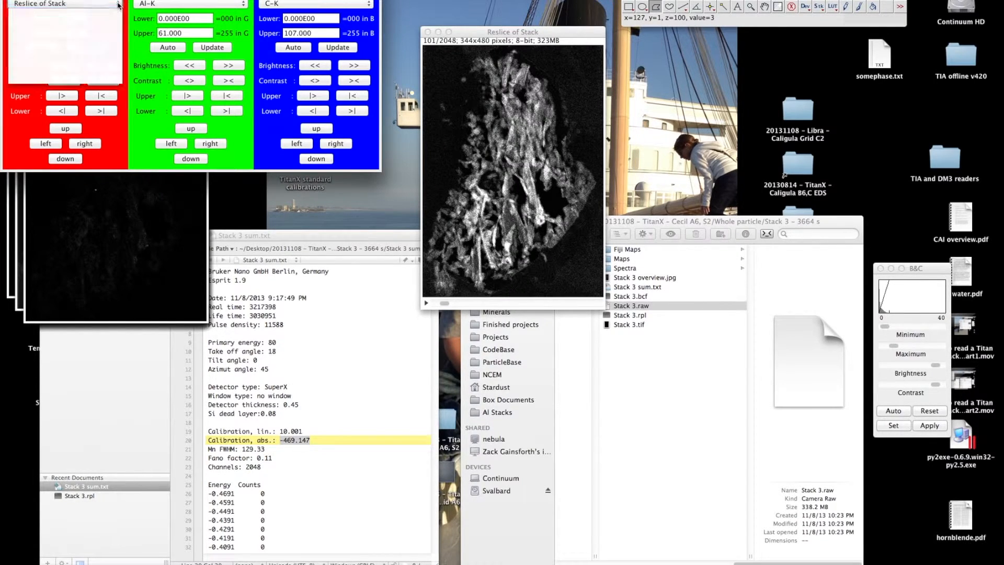
pyautogui.click(78, 41)
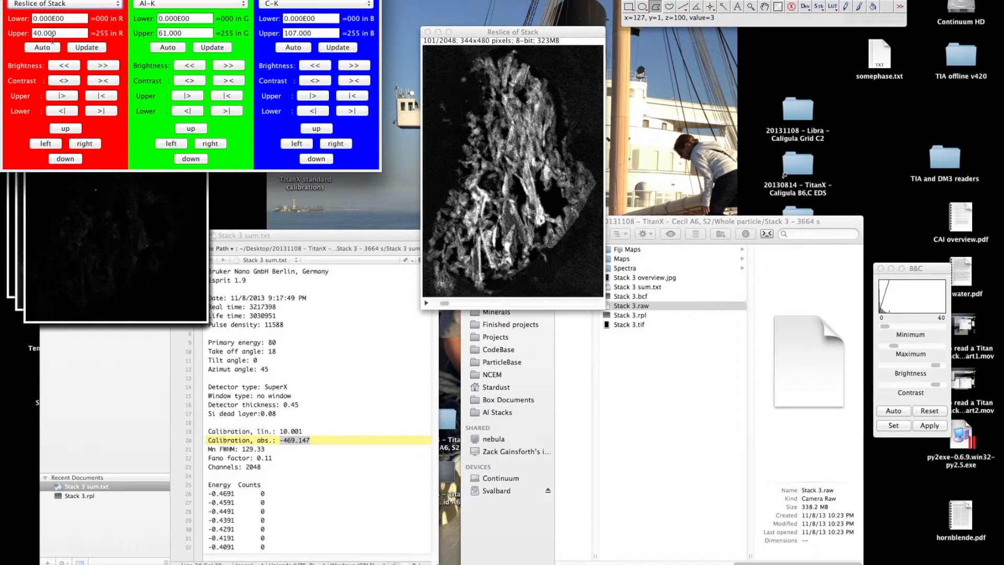
pyautogui.click(159, 5)
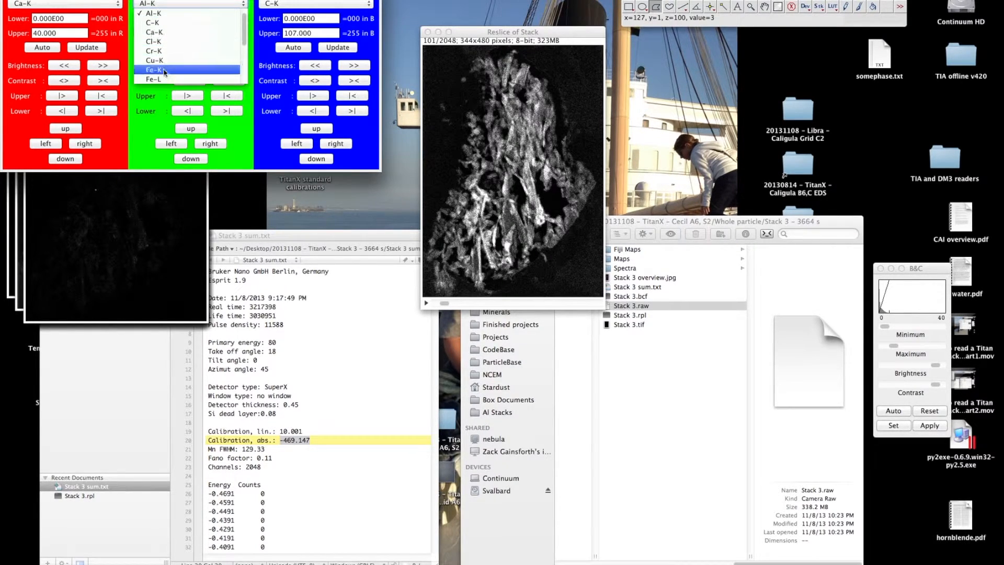
pyautogui.click(193, 68)
pyautogui.click(320, 4)
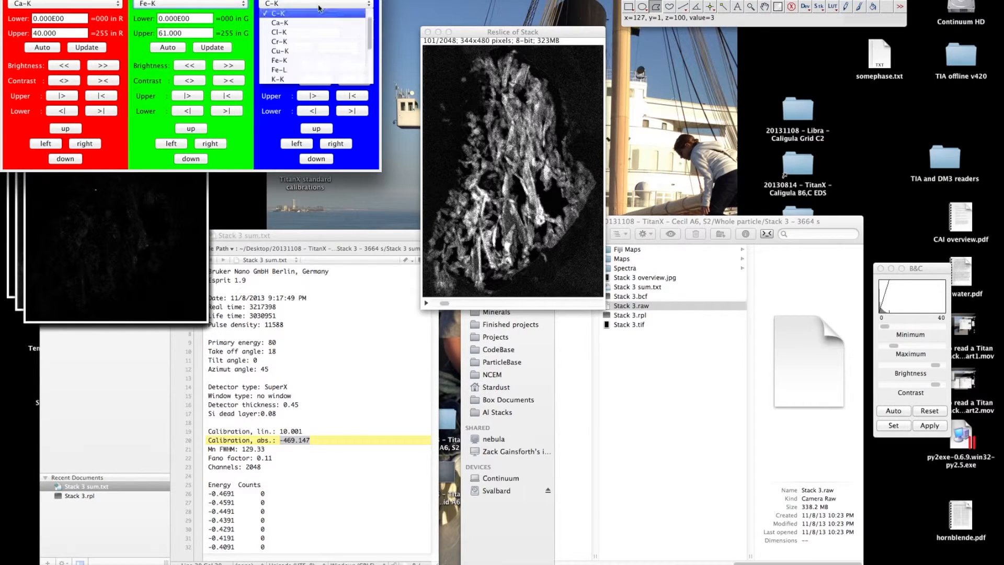
pyautogui.scroll(2, 315, 50)
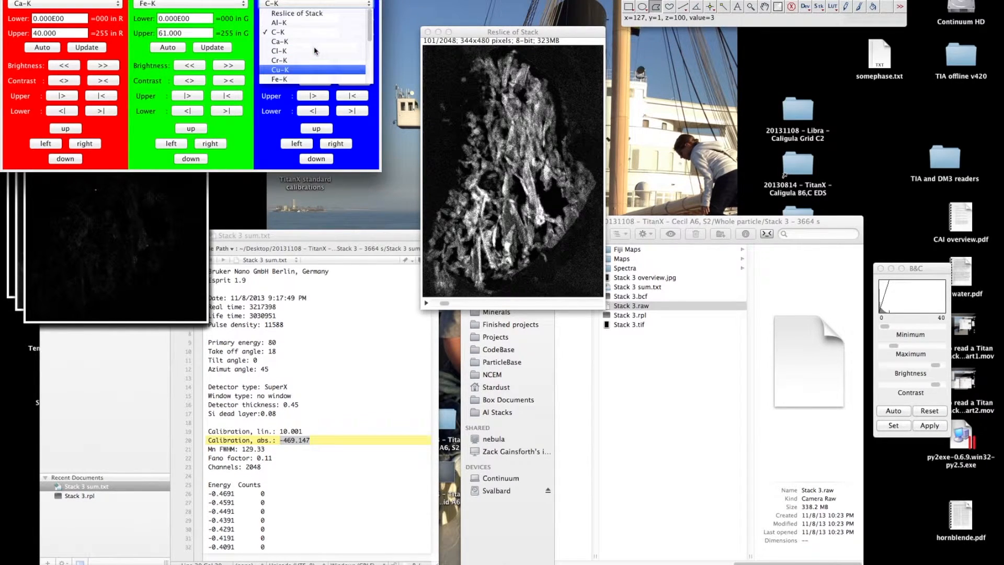
pyautogui.scroll(-5, 315, 51)
pyautogui.click(303, 76)
# Step: Auto-scale the blue, green and red channels of the composition and move the RGB-composed image beside the Reslice of Stack
pyautogui.click(295, 48)
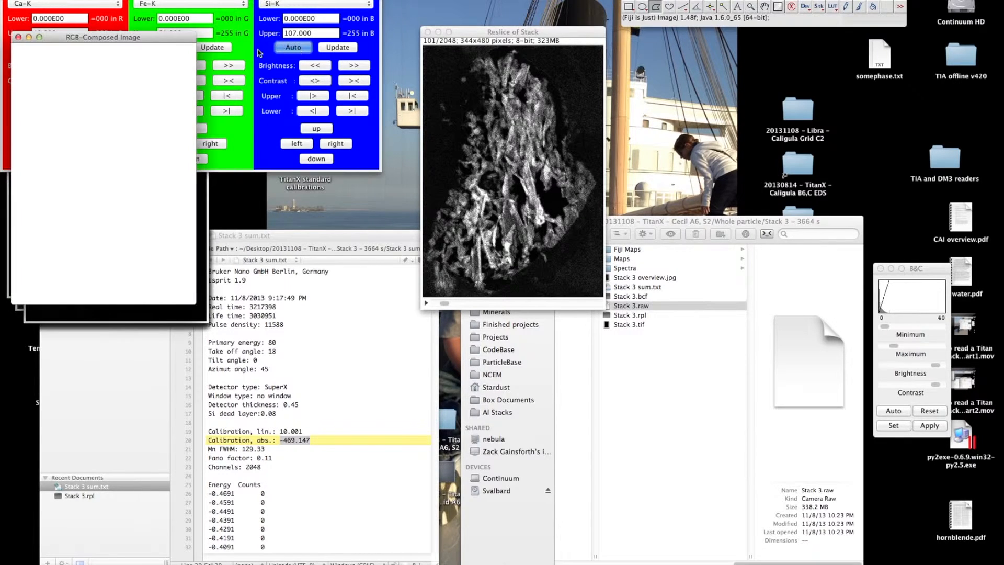
pyautogui.moveTo(171, 38); pyautogui.dragTo(703, 46)
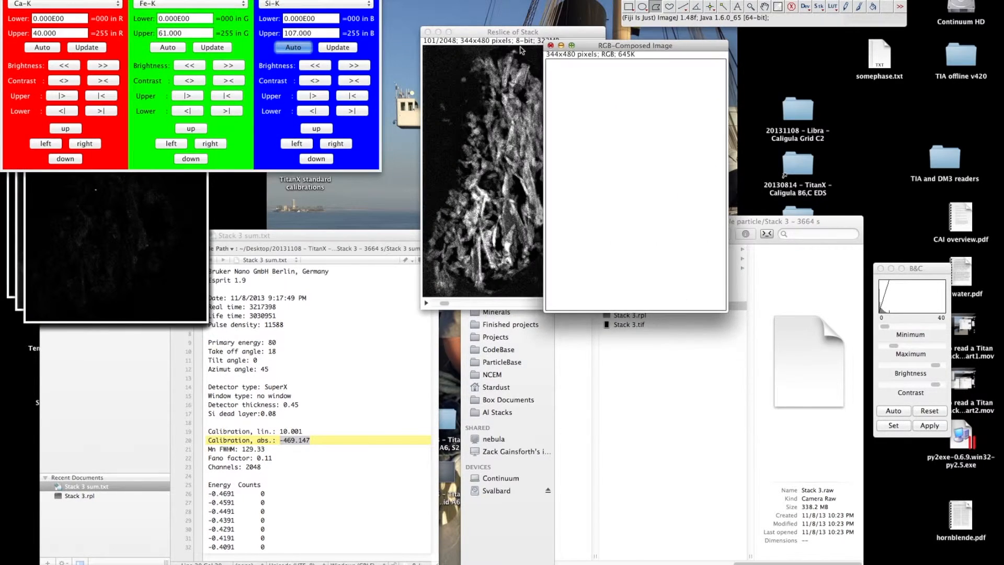
pyautogui.click(168, 49)
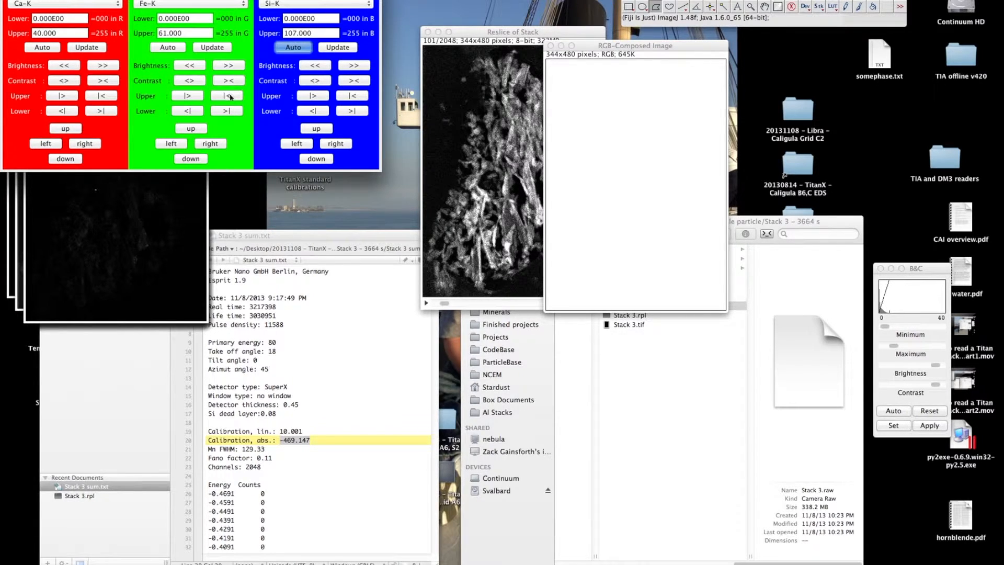
pyautogui.click(175, 49)
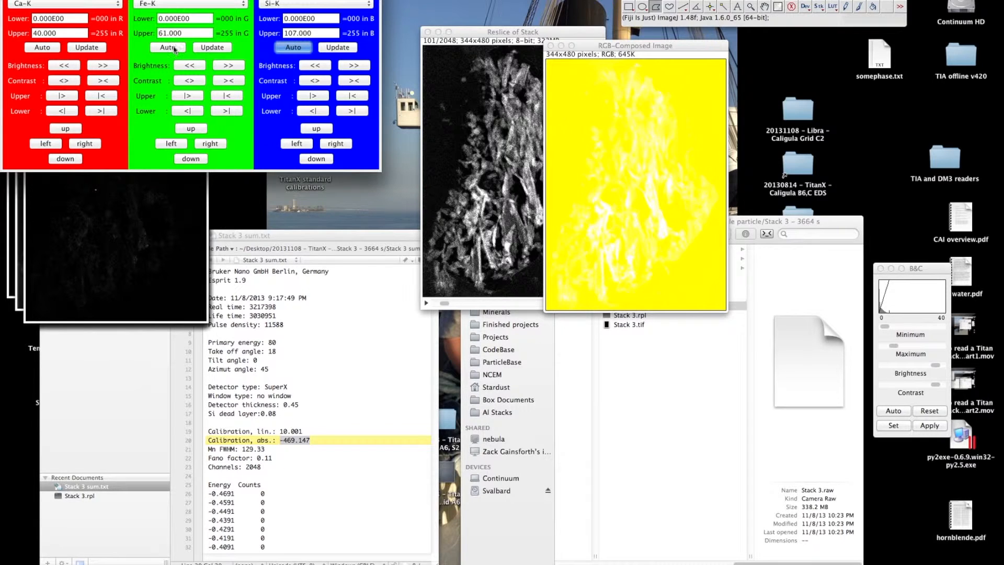
pyautogui.click(56, 48)
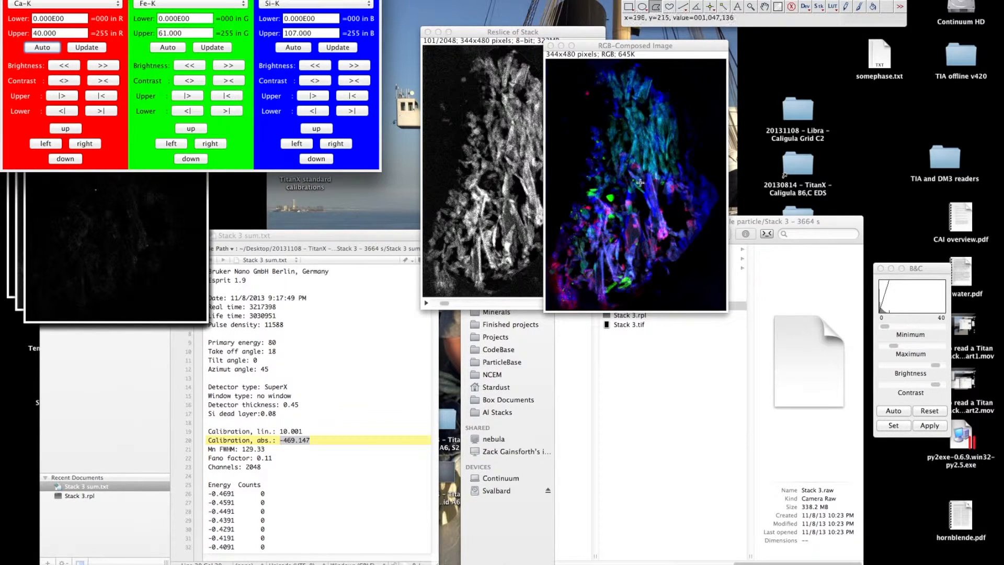
# Step: Enlarge the RGB-composed image to 200% and reposition its window so the whole particle is in view
pyautogui.moveTo(614, 50); pyautogui.dragTo(494, 57)
pyautogui.press('+')
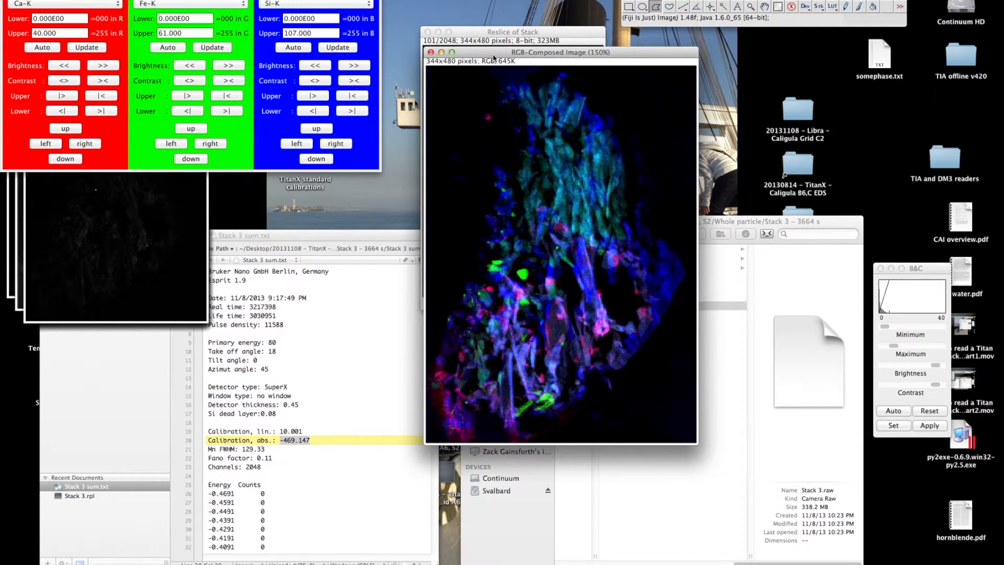
pyautogui.press('+')
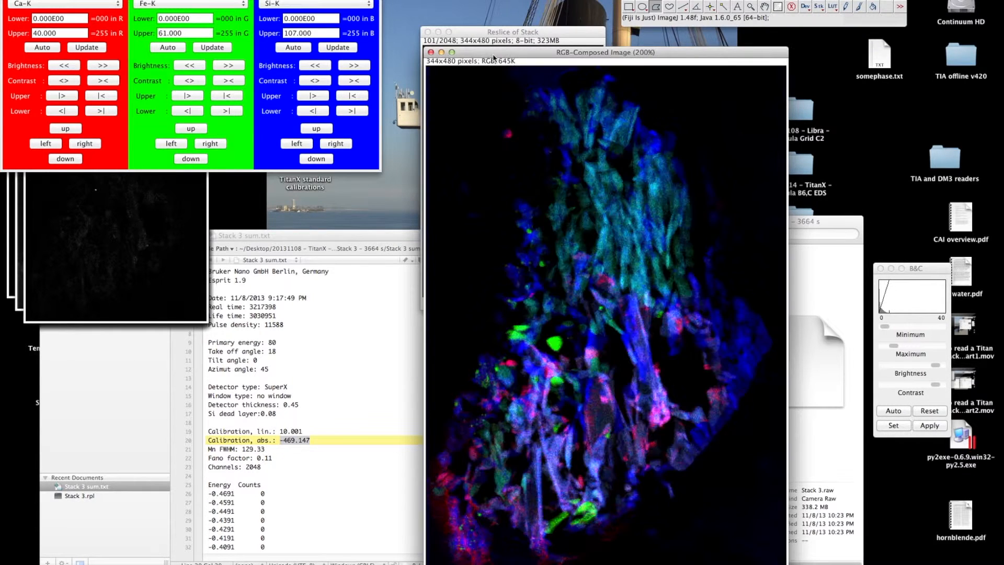
pyautogui.moveTo(494, 57); pyautogui.dragTo(461, 52)
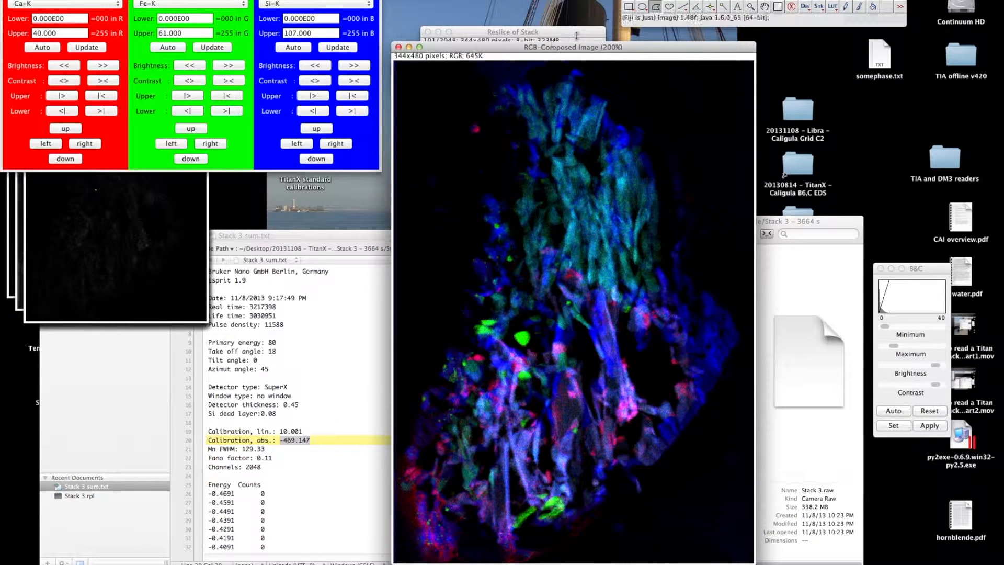
# Step: Try to run Z Profiler on a polygon selection around the bright green grain in the RGB-composed image
pyautogui.click(526, 330)
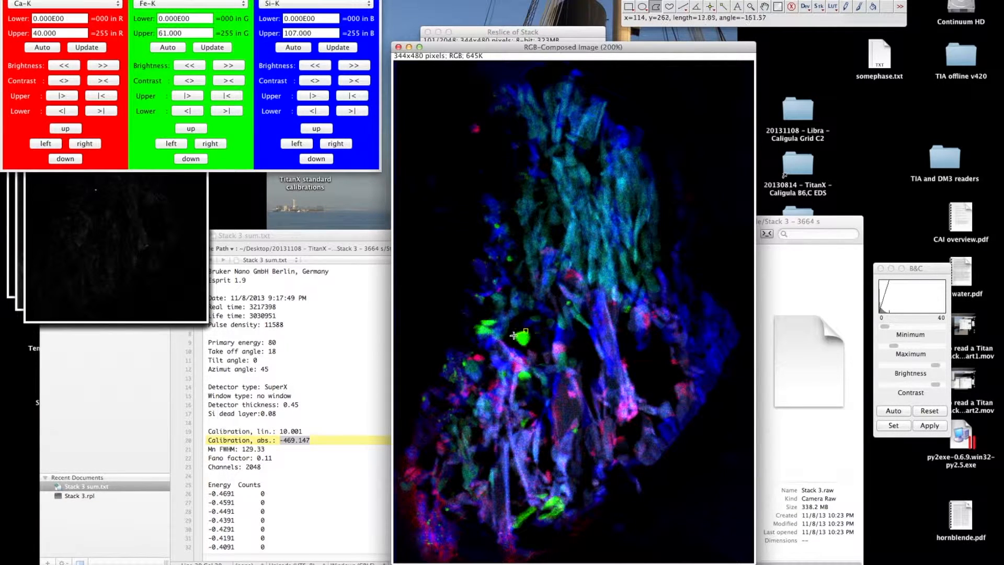
pyautogui.click(522, 345)
pyautogui.click(529, 338)
pyautogui.click(526, 330)
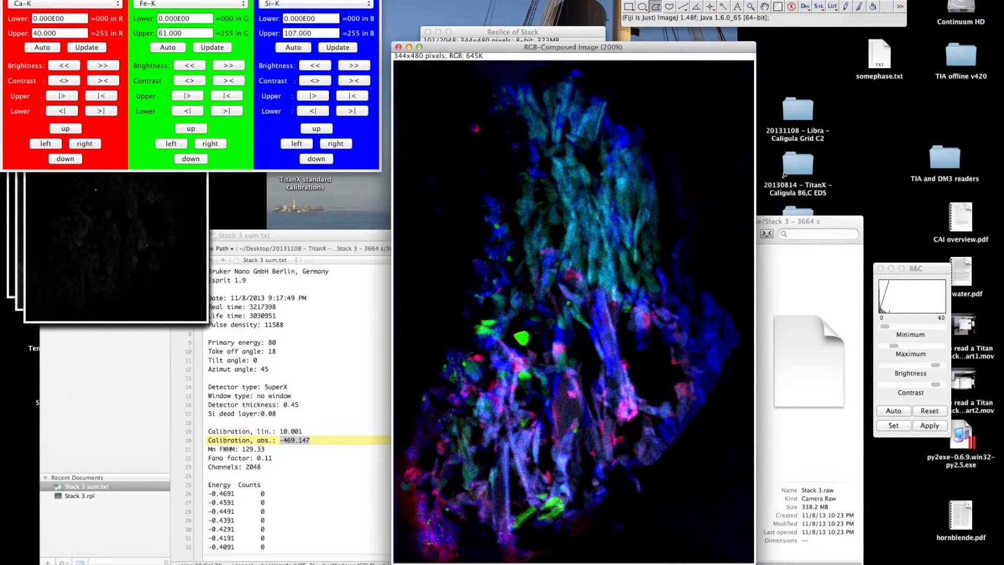
pyautogui.click(219, 1)
pyautogui.click(266, 421)
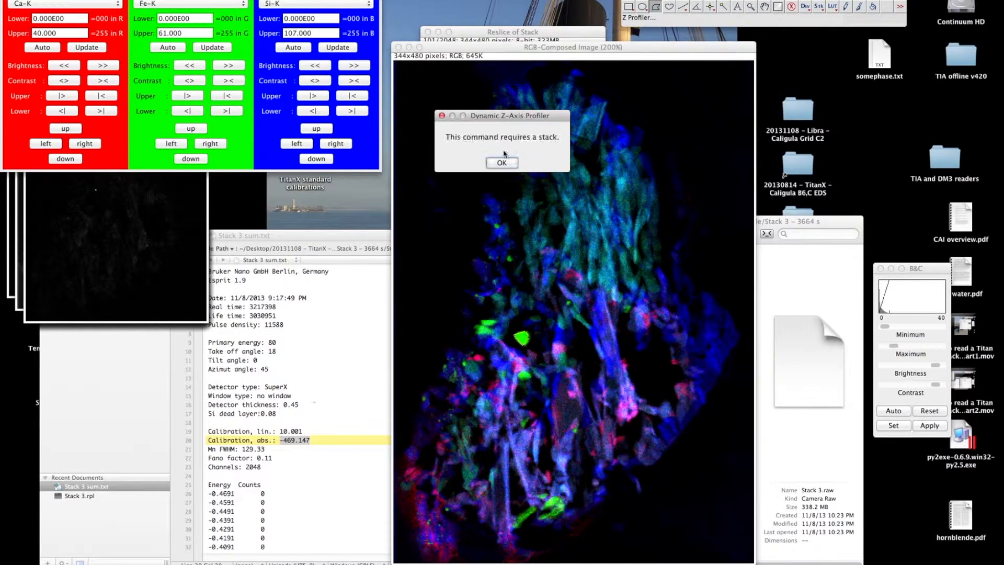
pyautogui.click(500, 163)
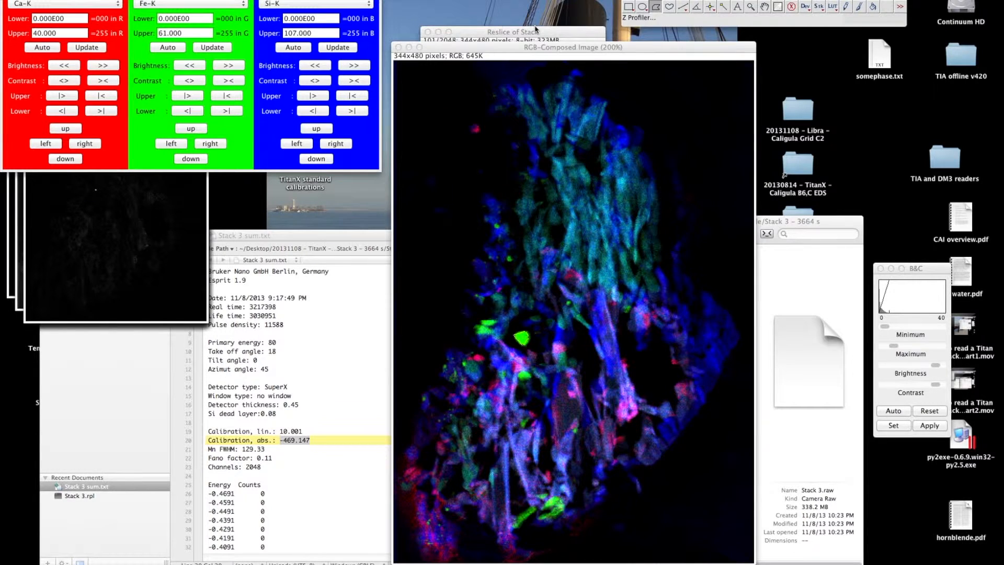
# Step: Go to slice 279 of the Reslice of Stack and select the bright iron-rich grain near the middle of the particle
pyautogui.scroll(-15, 564, 139)
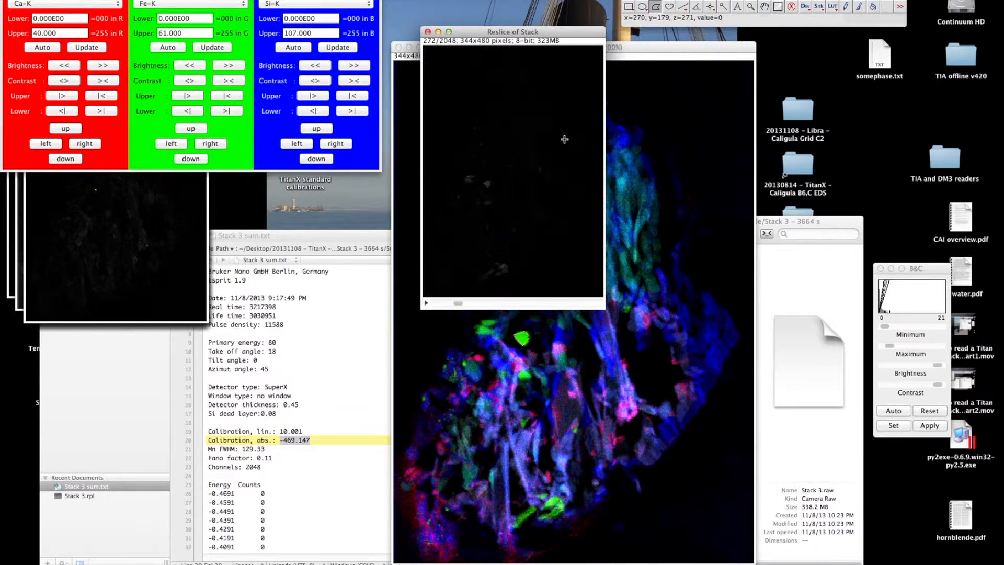
pyautogui.scroll(-1, 565, 139)
pyautogui.moveTo(485, 182); pyautogui.dragTo(487, 186)
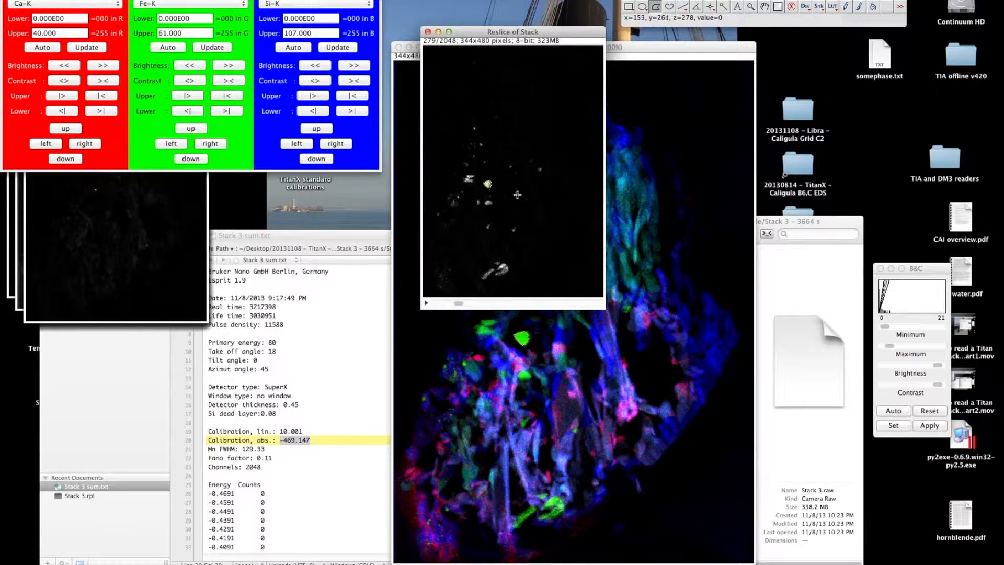
# Step: Run Z Profiler on the selected grain in the Reslice of Stack
pyautogui.click(248, 0)
pyautogui.moveTo(214, 0)
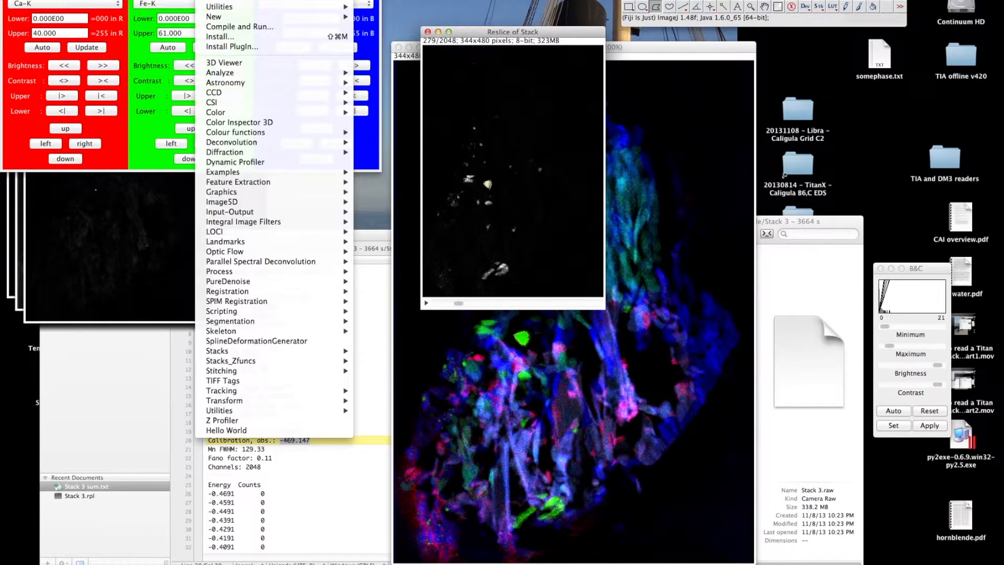
pyautogui.click(225, 420)
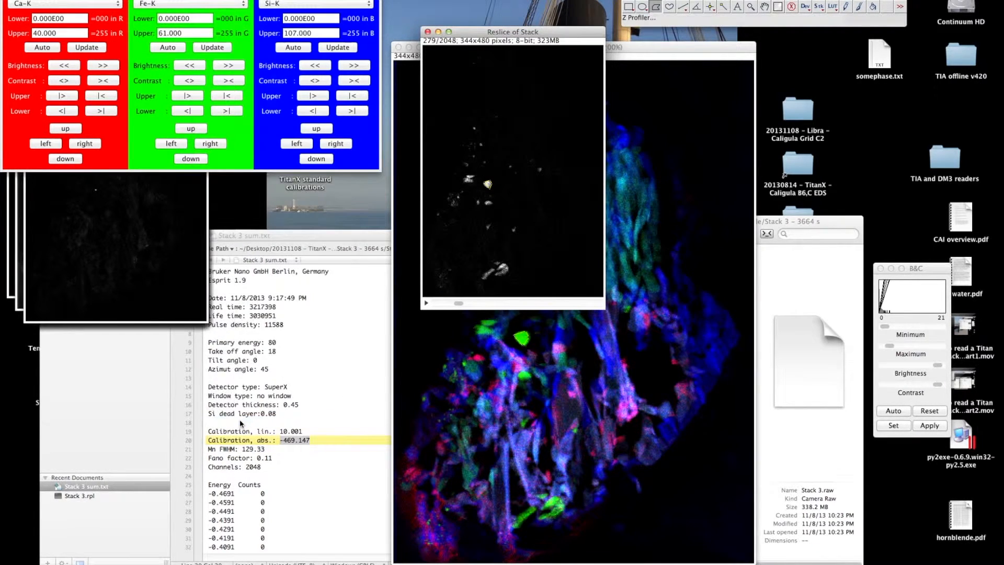
# Step: Move the profile plot clear of the images and save its values to the Desktop as sulfide.txt
pyautogui.moveTo(568, 95); pyautogui.dragTo(818, 47)
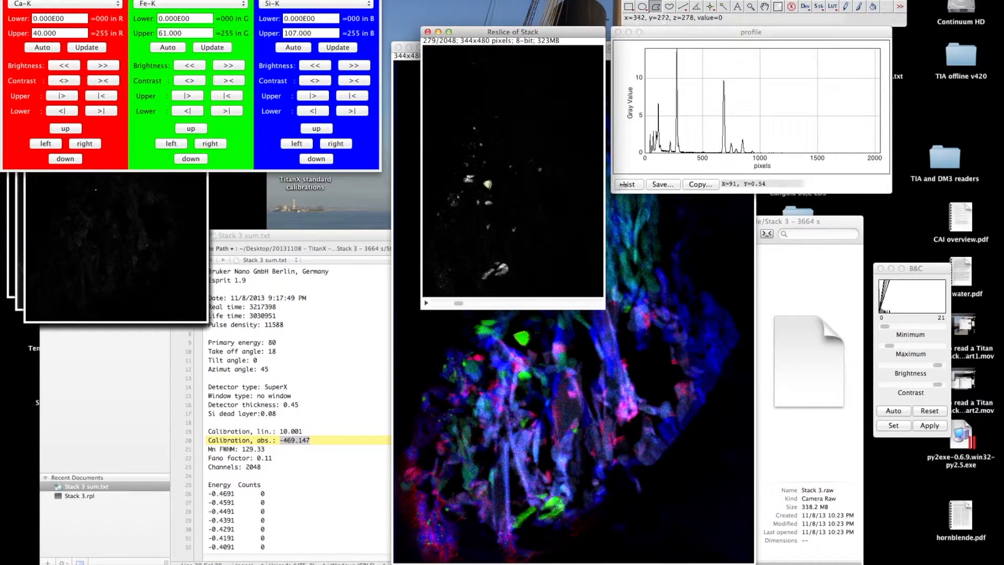
pyautogui.click(659, 184)
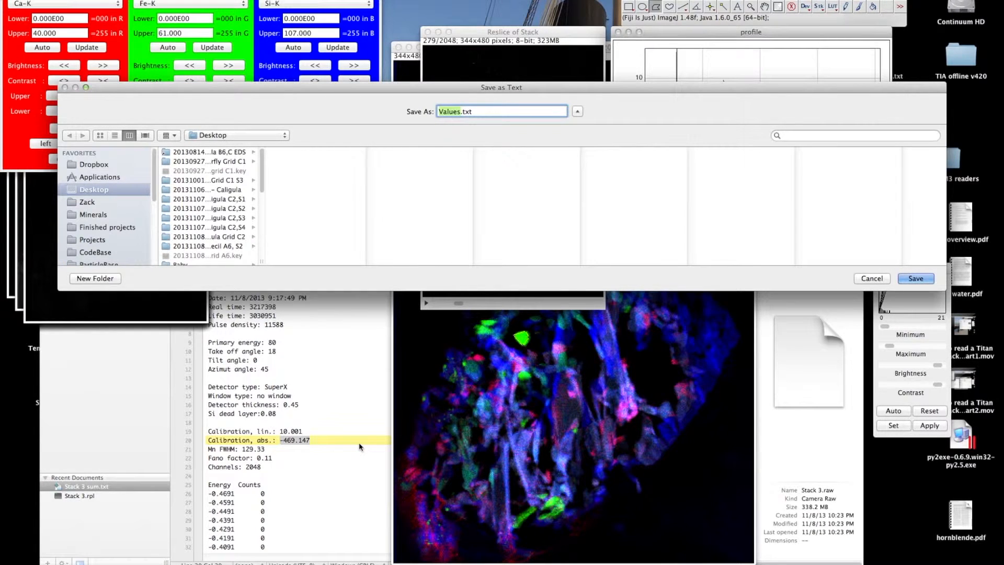
pyautogui.write('sulfide')
pyautogui.press('Return')
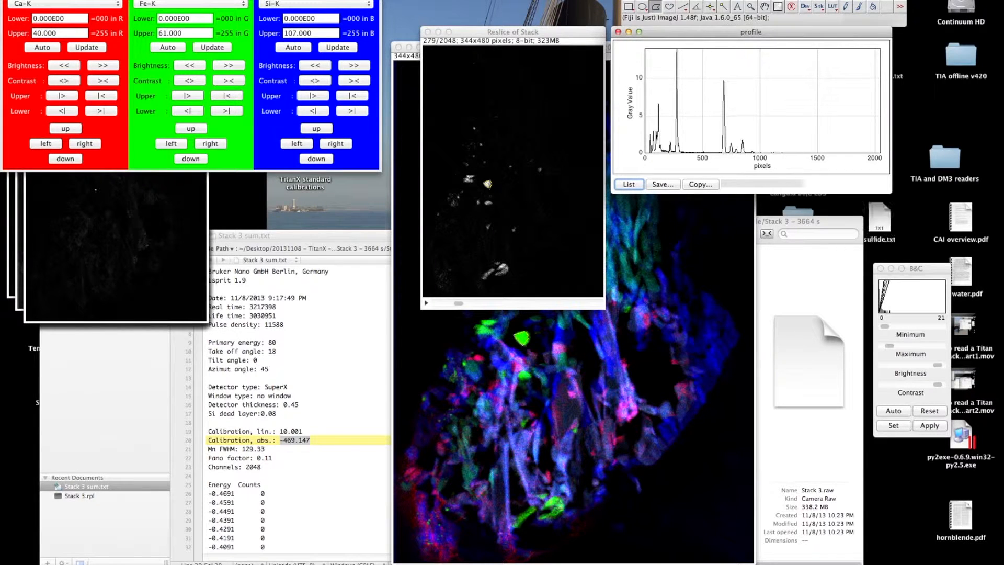
# Step: Move the selection to the bright iron-rich grain near the particle's lower end to compare its spectrum
pyautogui.click(487, 183)
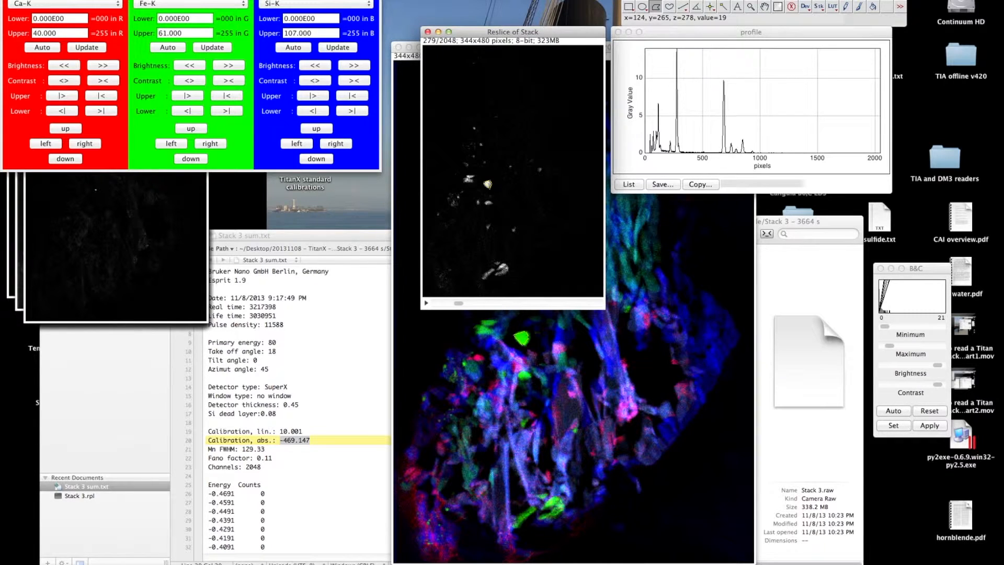
pyautogui.moveTo(488, 184); pyautogui.dragTo(493, 184)
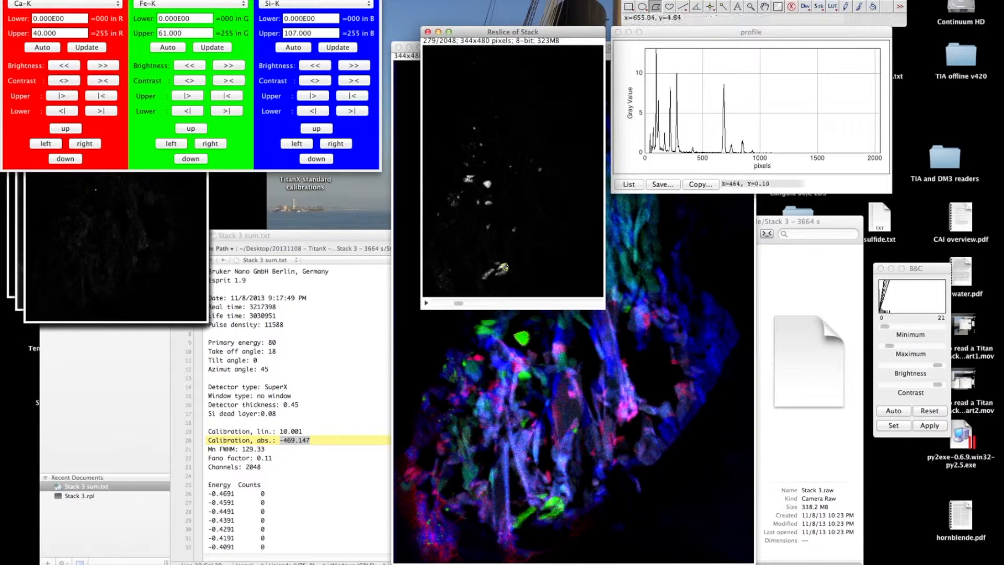
# Step: Launch Fityk and load the data file sulfide.txt from the Desktop
pyautogui.write('fityk')
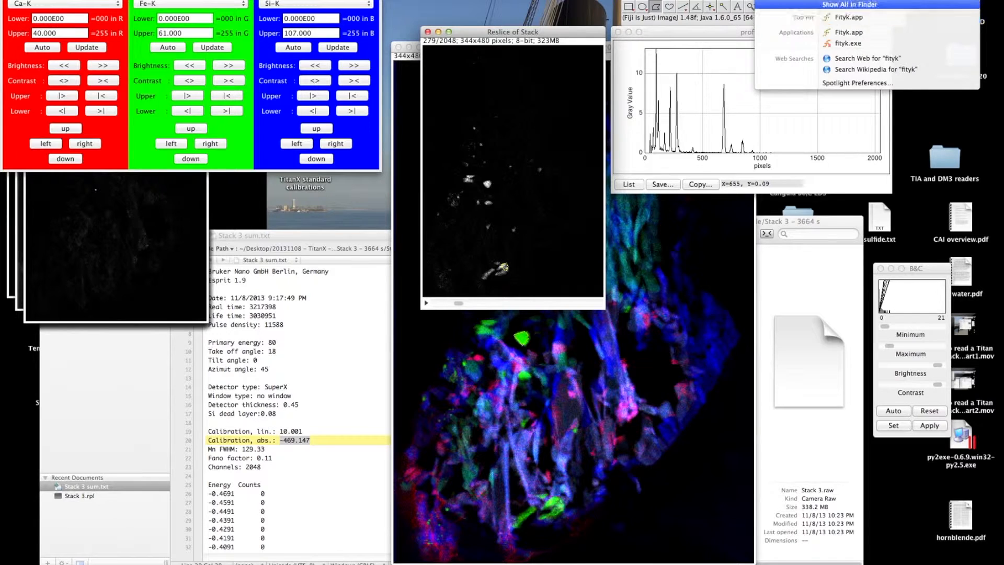
pyautogui.press('Return')
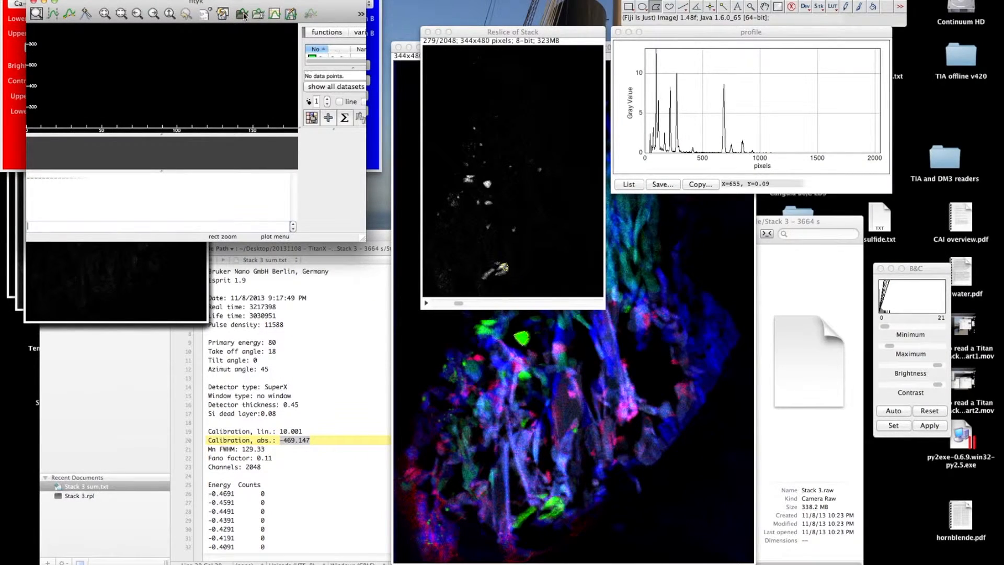
pyautogui.click(243, 14)
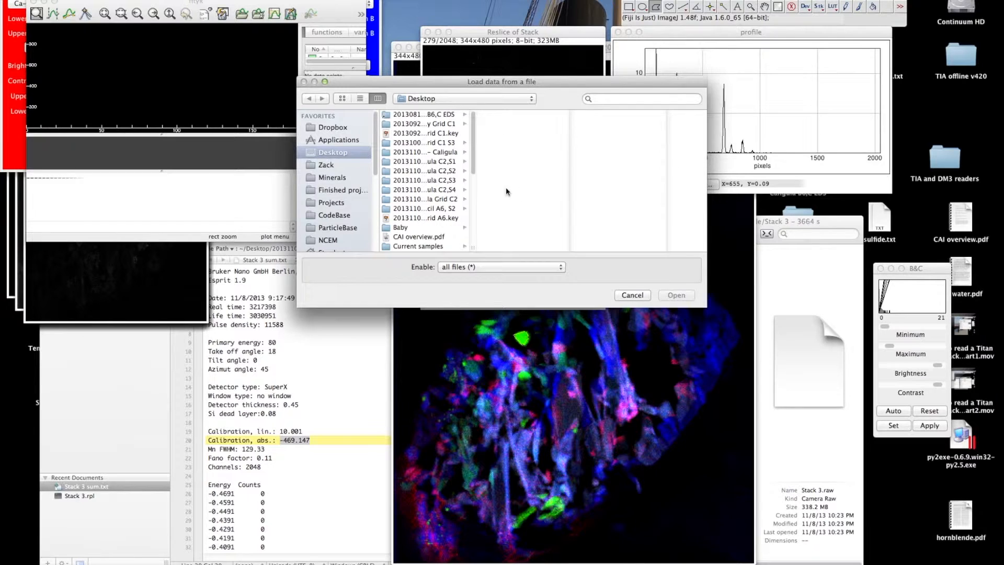
pyautogui.click(474, 206)
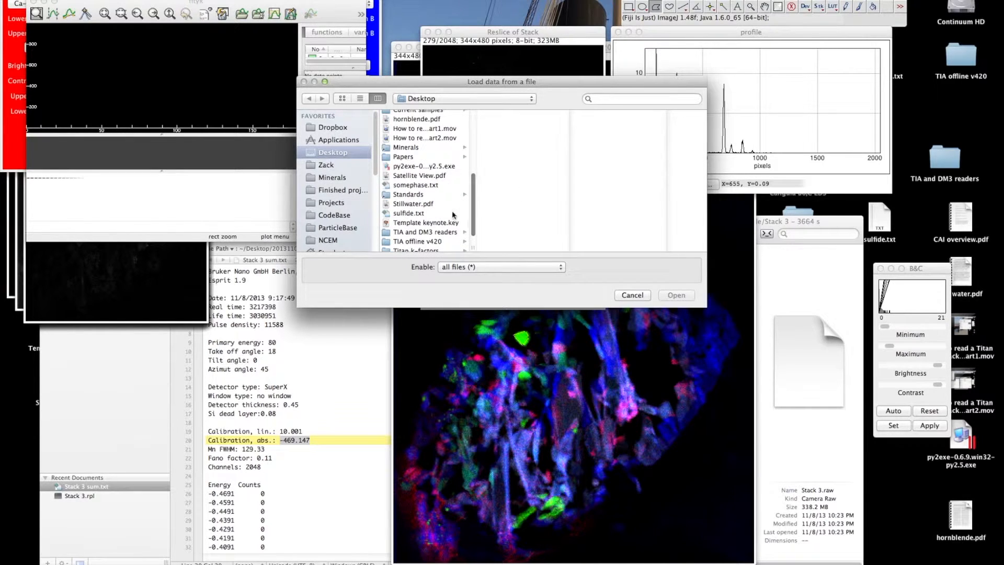
pyautogui.click(426, 214)
pyautogui.click(677, 296)
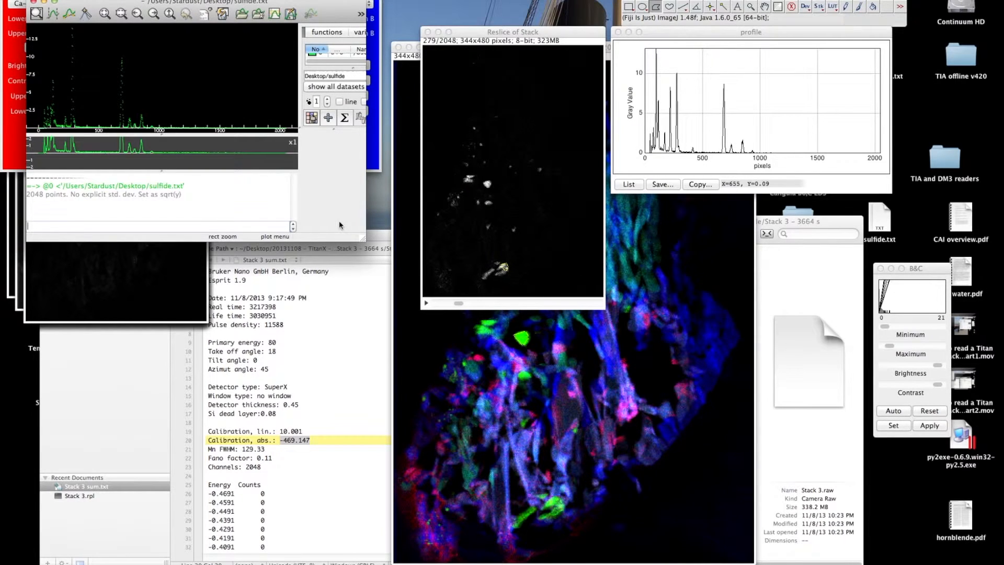
# Step: Enlarge the Fityk window, draw the sulfide spectrum with a connecting line, and reposition the window over the images
pyautogui.moveTo(362, 242); pyautogui.dragTo(658, 373)
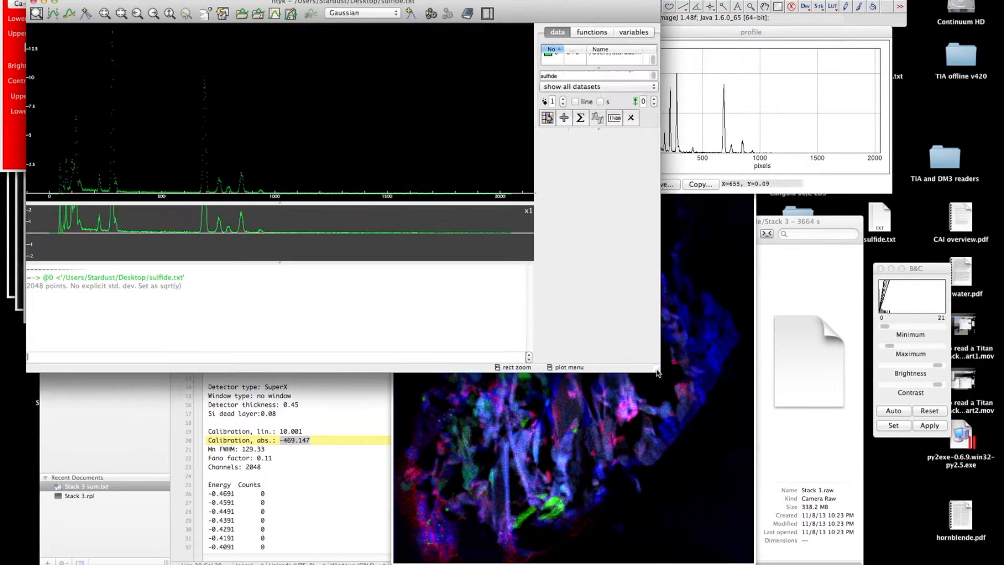
pyautogui.click(575, 102)
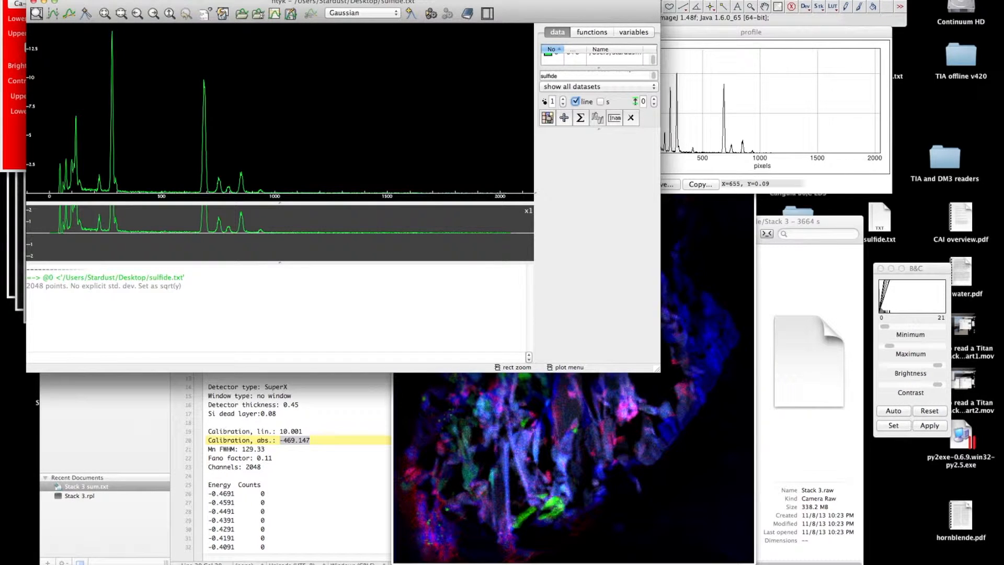
pyautogui.moveTo(119, 3); pyautogui.dragTo(263, 4)
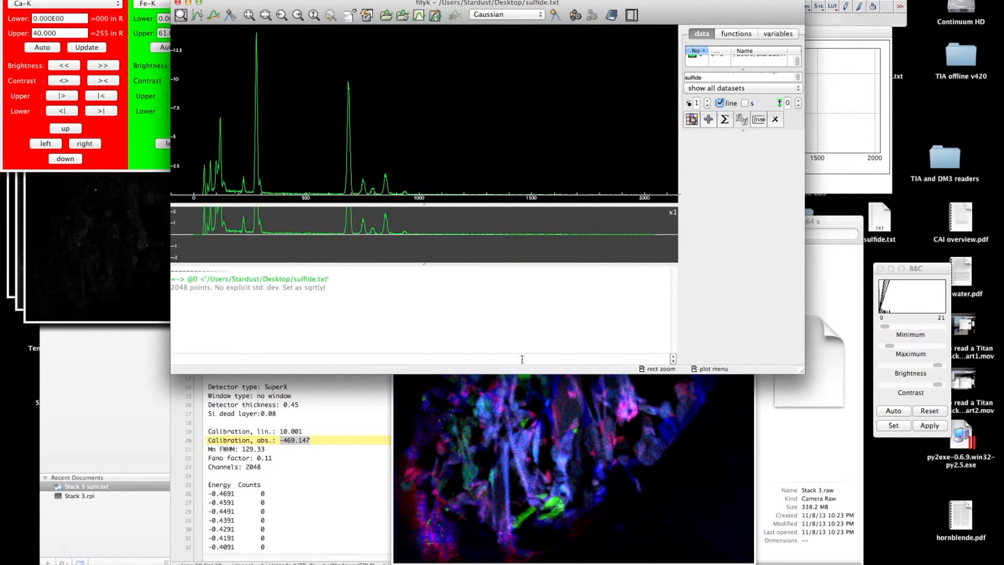
# Step: Compare the sulfide spectrum with the RGB-composed image, and close the Fityk window
pyautogui.click(529, 410)
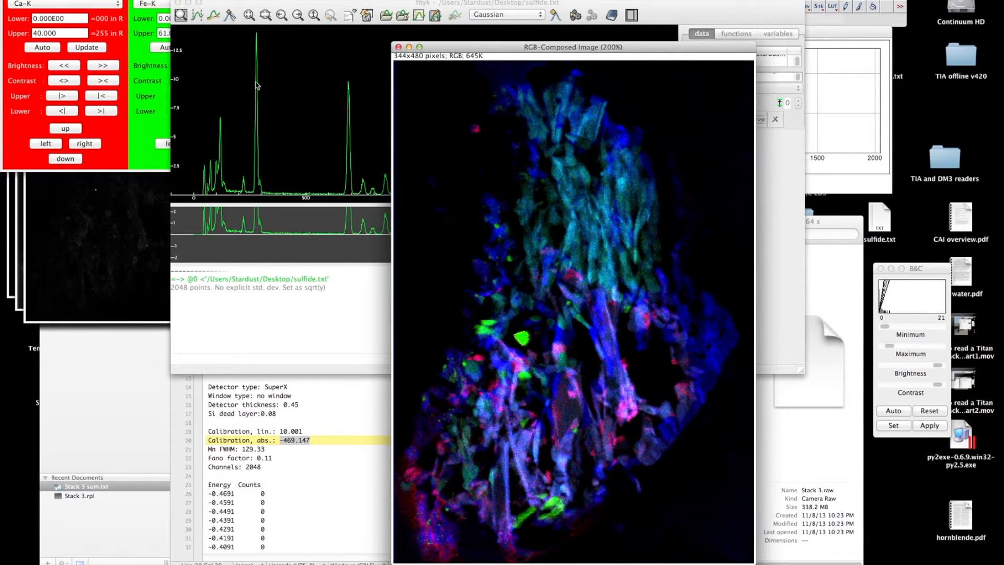
pyautogui.click(235, 2)
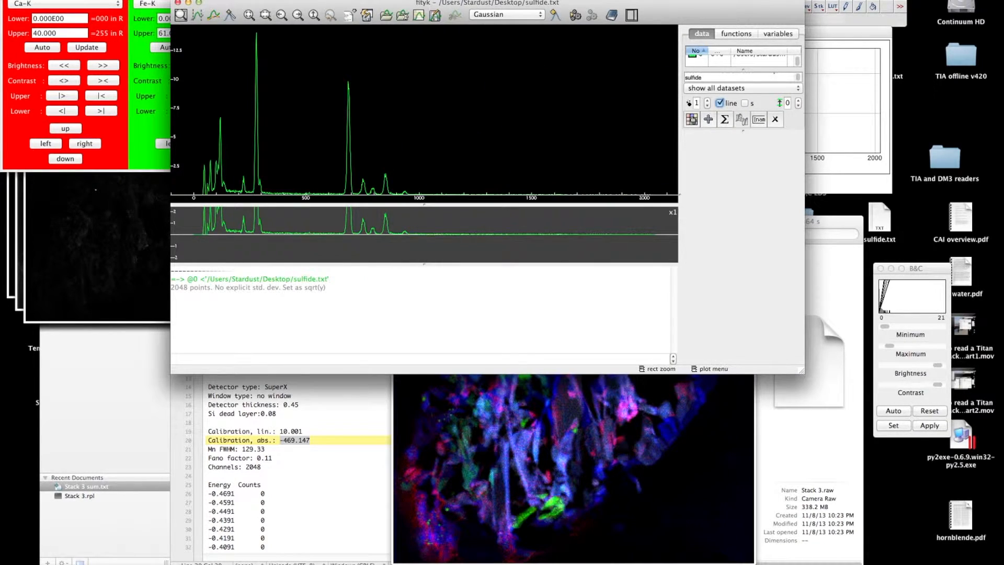
pyautogui.click(97, 0)
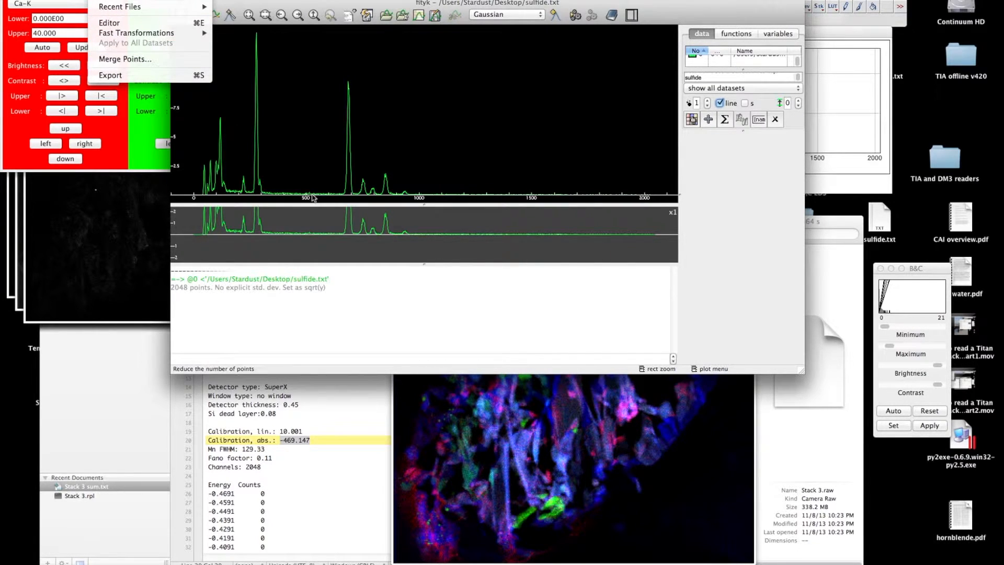
pyautogui.click(458, 5)
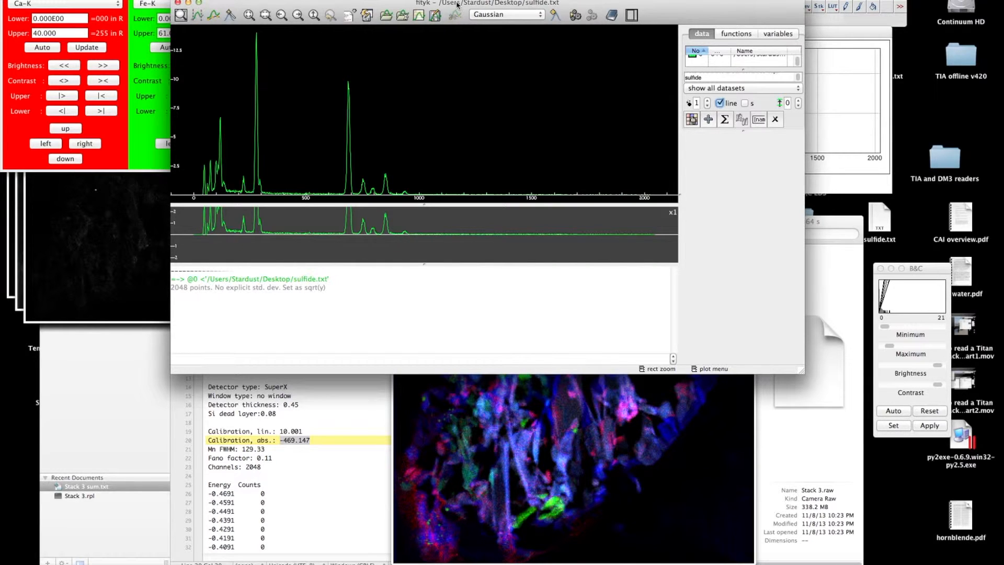
pyautogui.click(178, 3)
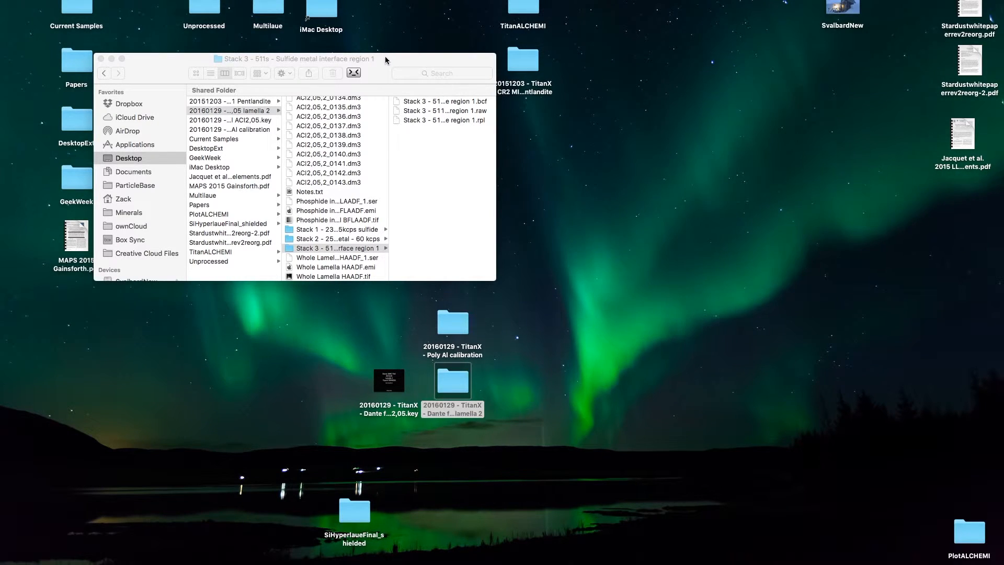
# Step: In Finder, examine the .bcf, .raw and .rpl files in the Stack 3 - 511s - Sulfide metal interface region 1 folder
pyautogui.moveTo(384, 59); pyautogui.dragTo(395, 58)
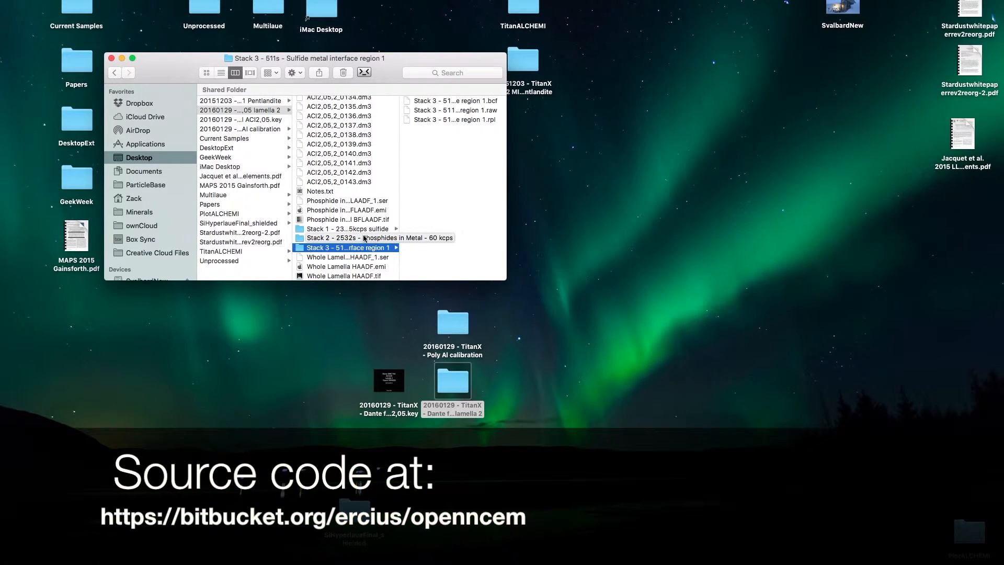
pyautogui.click(301, 230)
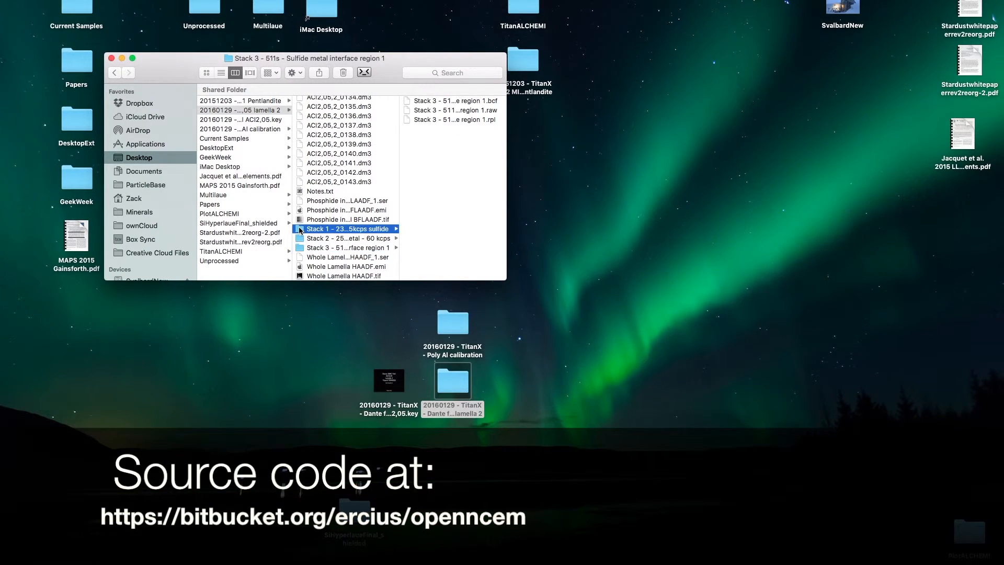
pyautogui.click(303, 247)
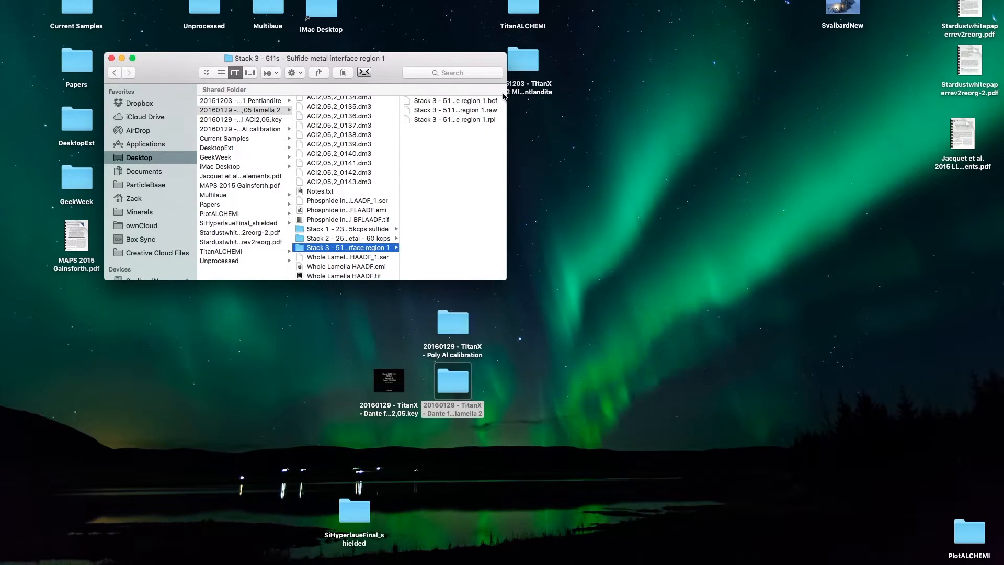
pyautogui.click(493, 102)
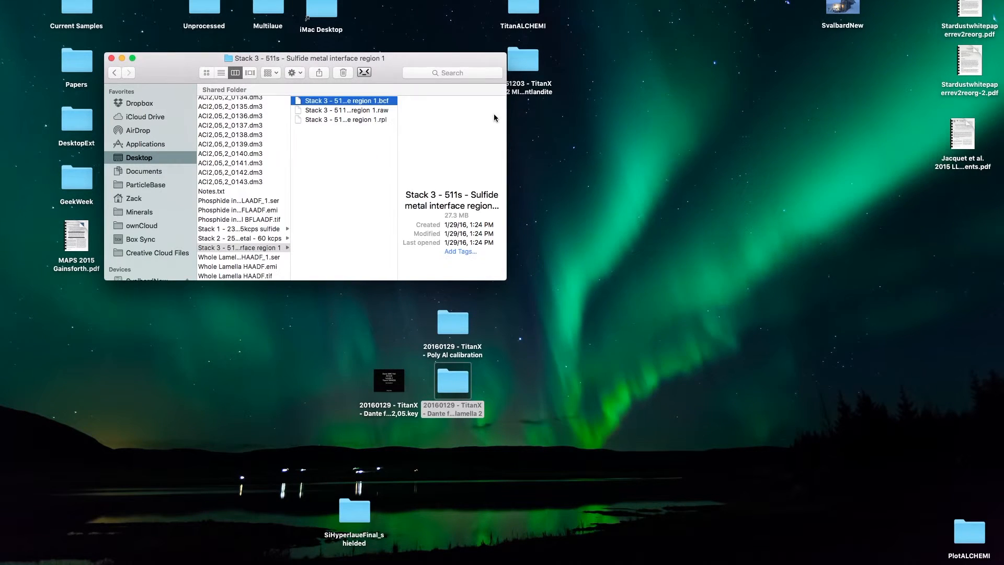
pyautogui.click(387, 111)
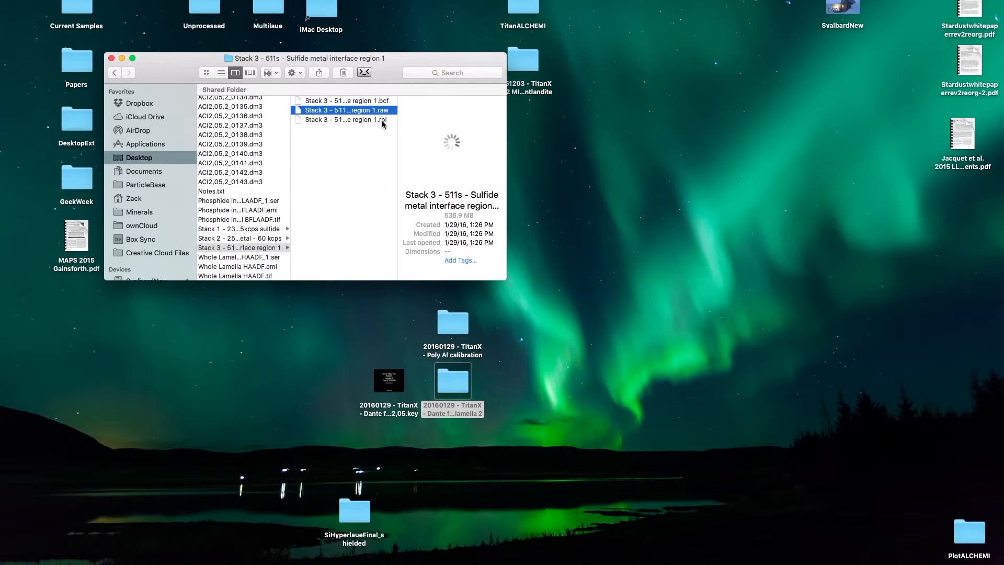
pyautogui.click(381, 120)
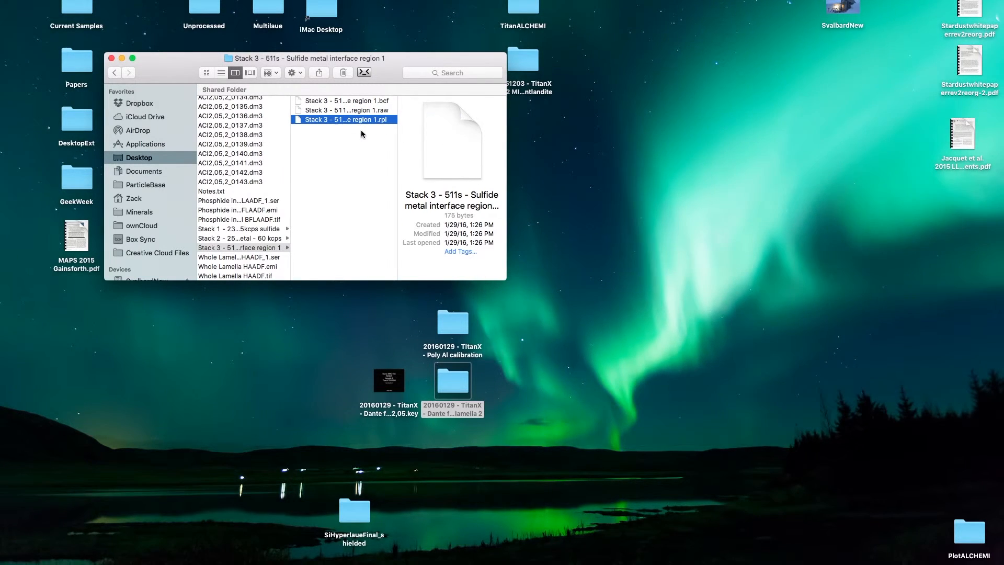
# Step: Open the Stack 3 .rpl file in the text editor to read its header values, and close the editor windows
pyautogui.moveTo(366, 562)
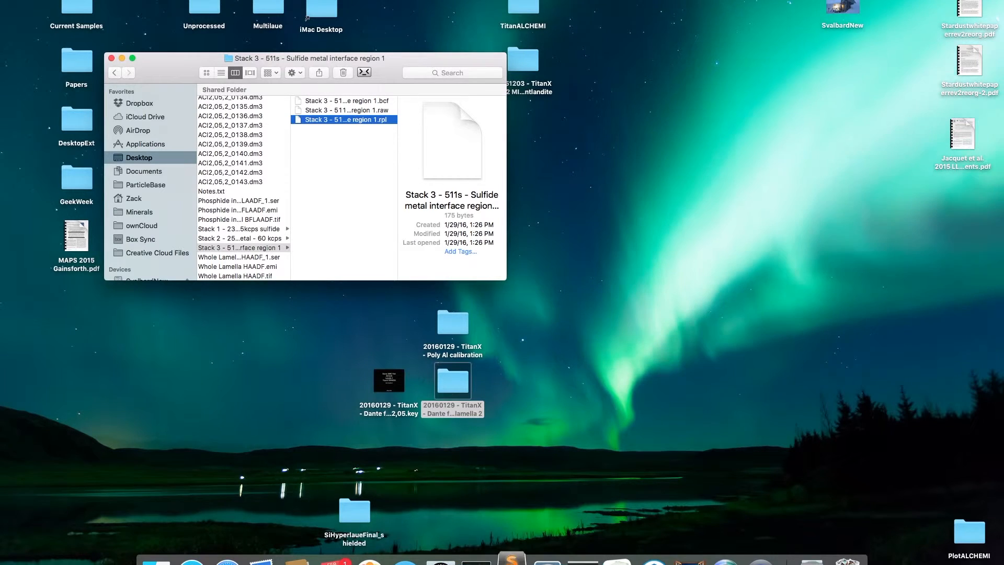
pyautogui.click(515, 552)
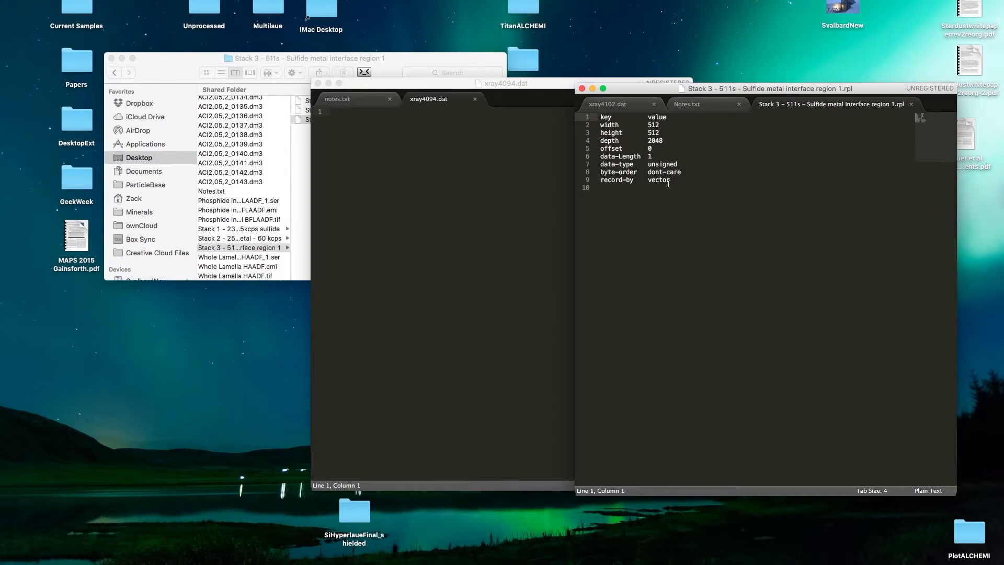
pyautogui.click(318, 83)
pyautogui.click(467, 178)
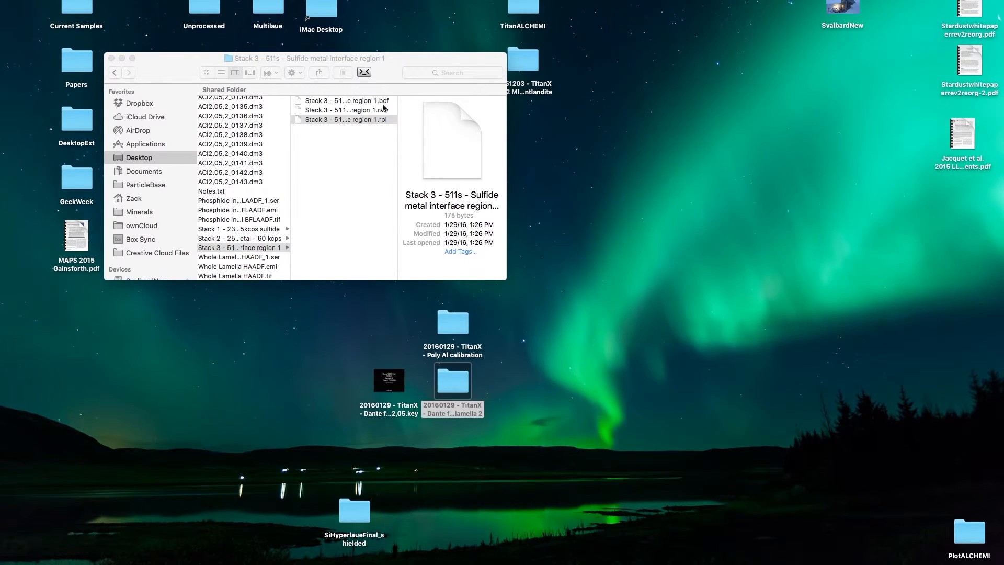
# Step: Browse the Stack 1, Stack 2 and Stack 3 subfolders of the lamella 2 data folder
pyautogui.moveTo(334, 58); pyautogui.dragTo(337, 56)
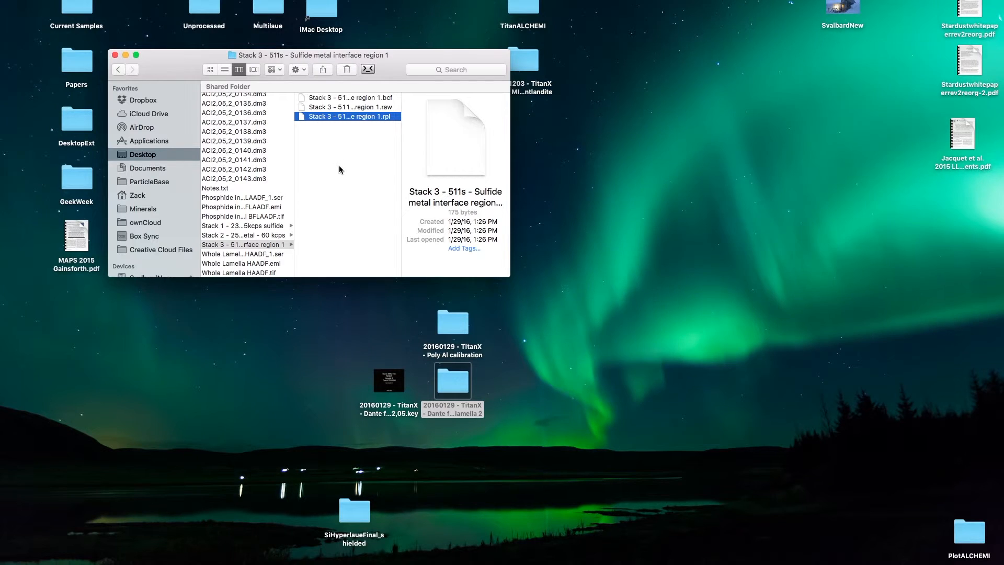
pyautogui.click(281, 201)
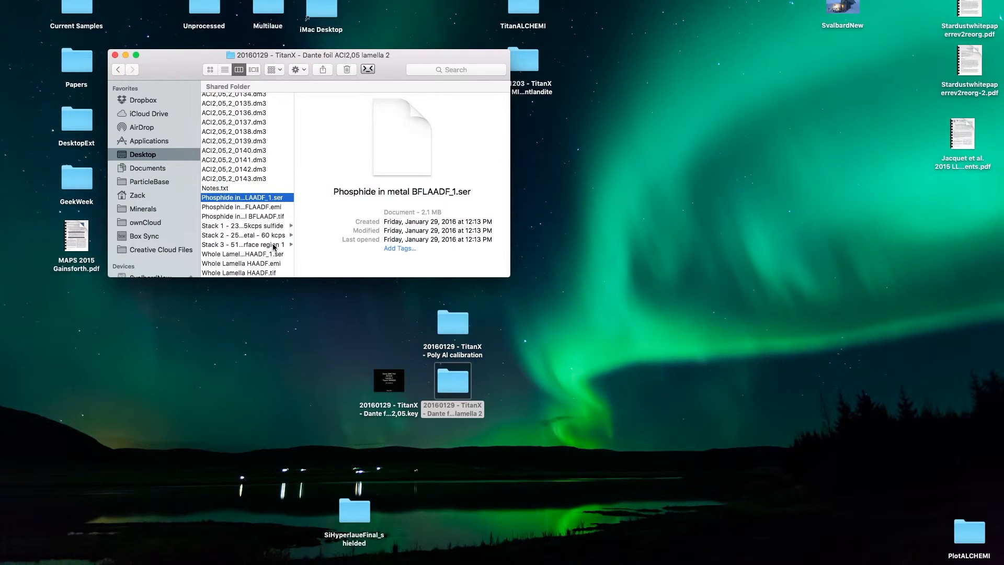
pyautogui.click(233, 226)
pyautogui.click(222, 235)
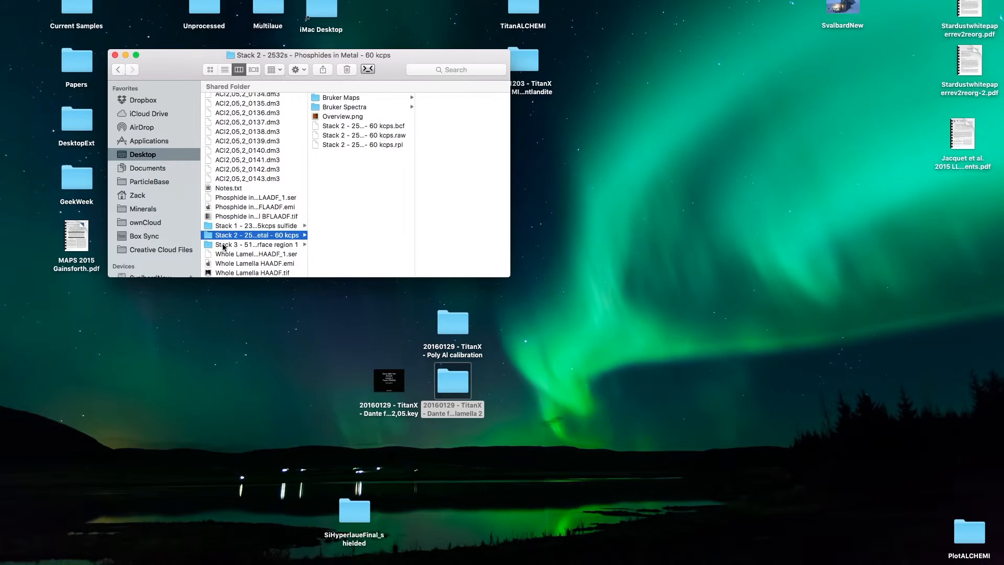
pyautogui.click(223, 245)
# Step: Open a terminal in the 20160129 - TitanX - Dante foil ACI2,05 lamella 2 folder and place it beside the file browser
pyautogui.click(230, 170)
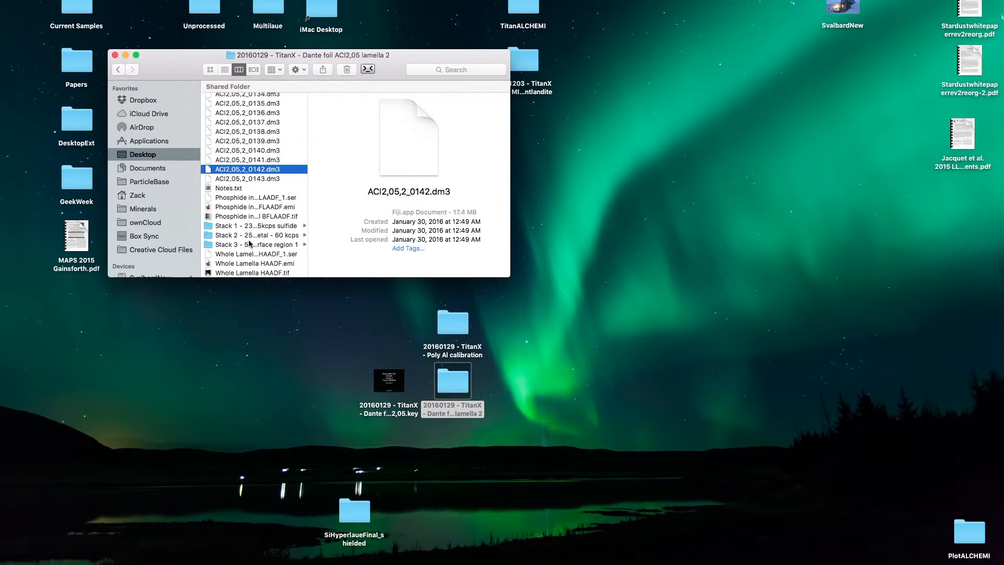
pyautogui.click(369, 73)
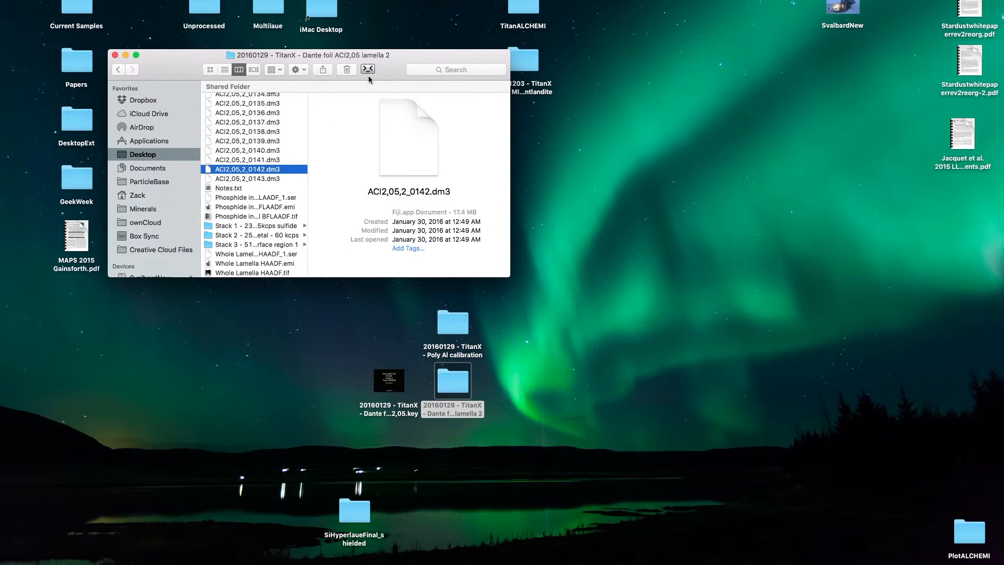
pyautogui.moveTo(560, 57); pyautogui.dragTo(548, 52)
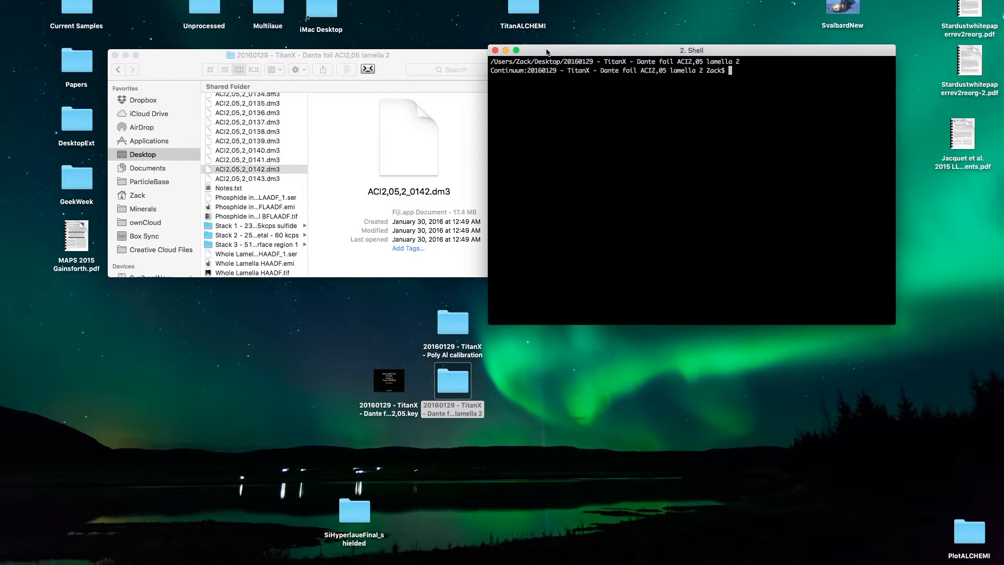
# Step: Start IPython in the lamella 2 folder and import the MakeMapsFromTitanRaw module
pyautogui.write('ipython')
pyautogui.press('Return')
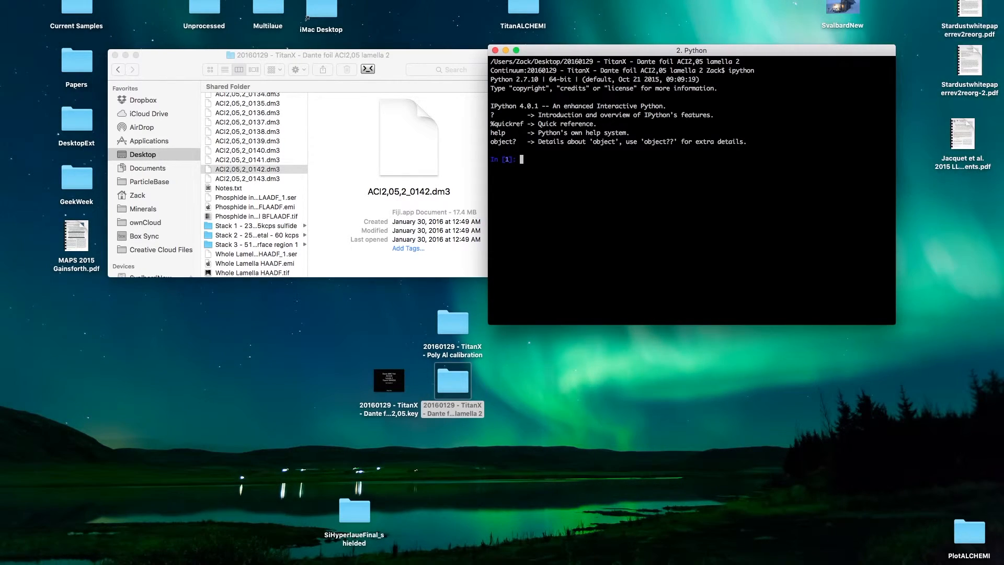
pyautogui.write('import ')
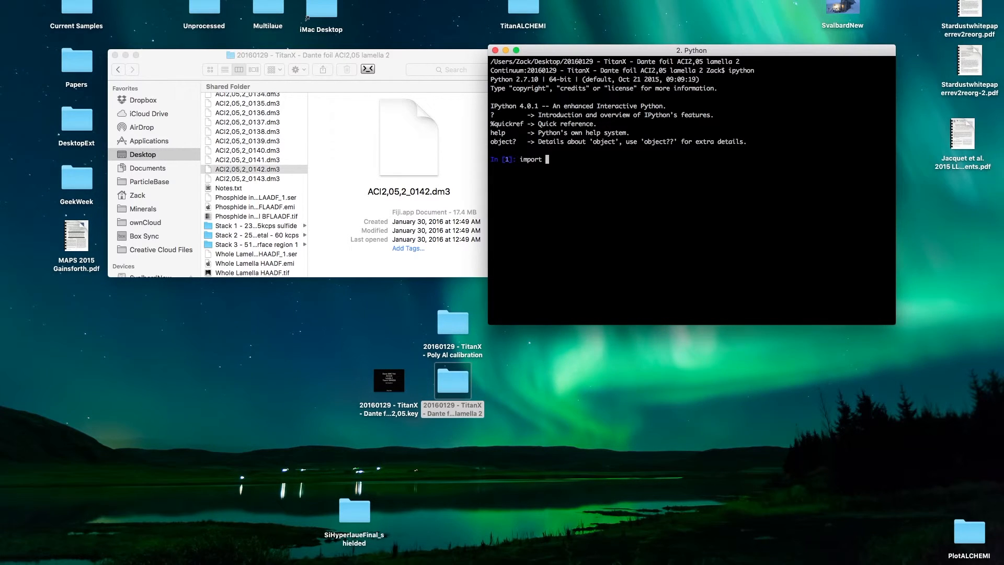
pyautogui.write('Make')
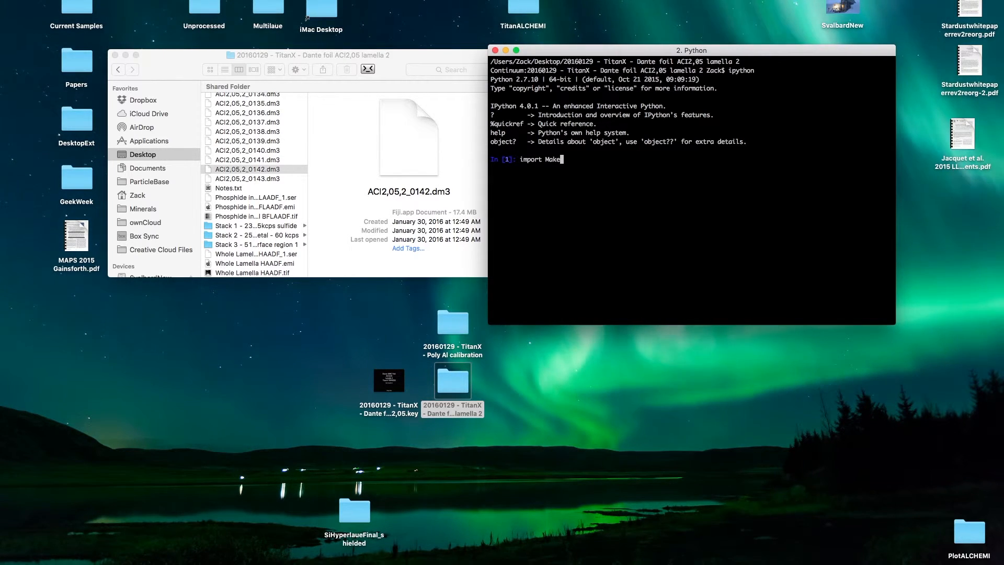
pyautogui.press('Tab')
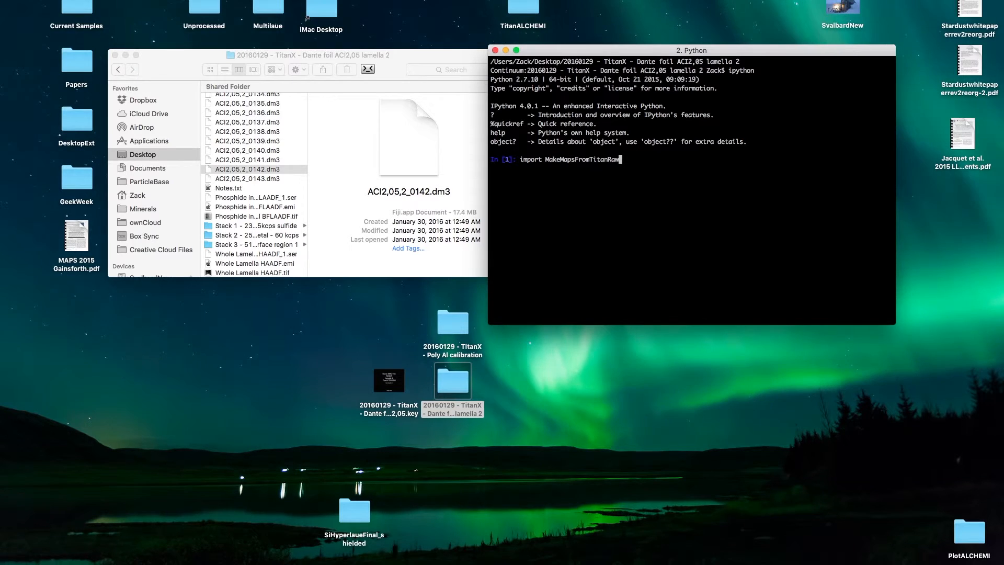
pyautogui.press('Return')
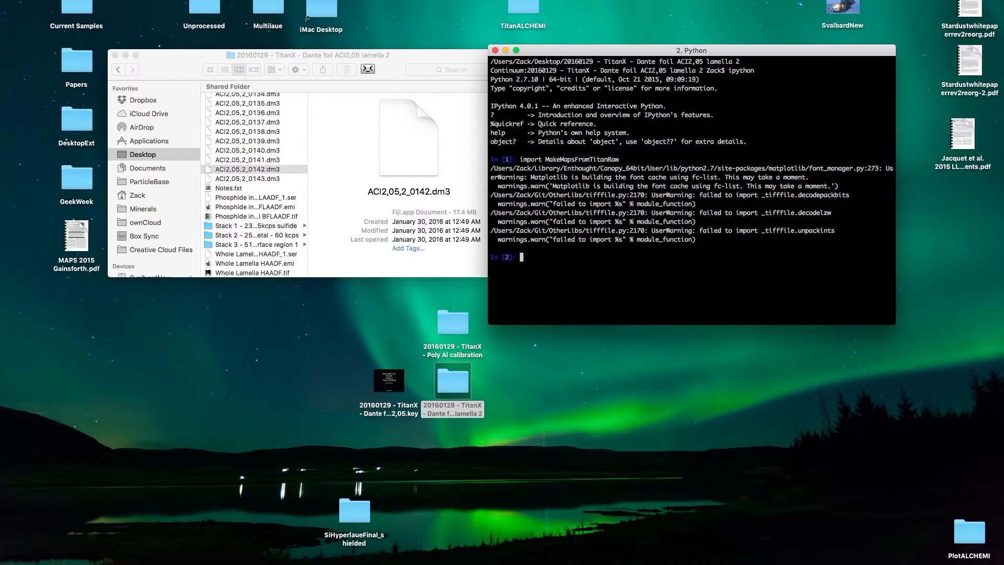
# Step: List the module's functions and run MakeMapsFromTitanRaw.MakeMapsFromAllStacksUnderDir() on the lamella 2 folder
pyautogui.write('akeMapsFromTitanRaw.')
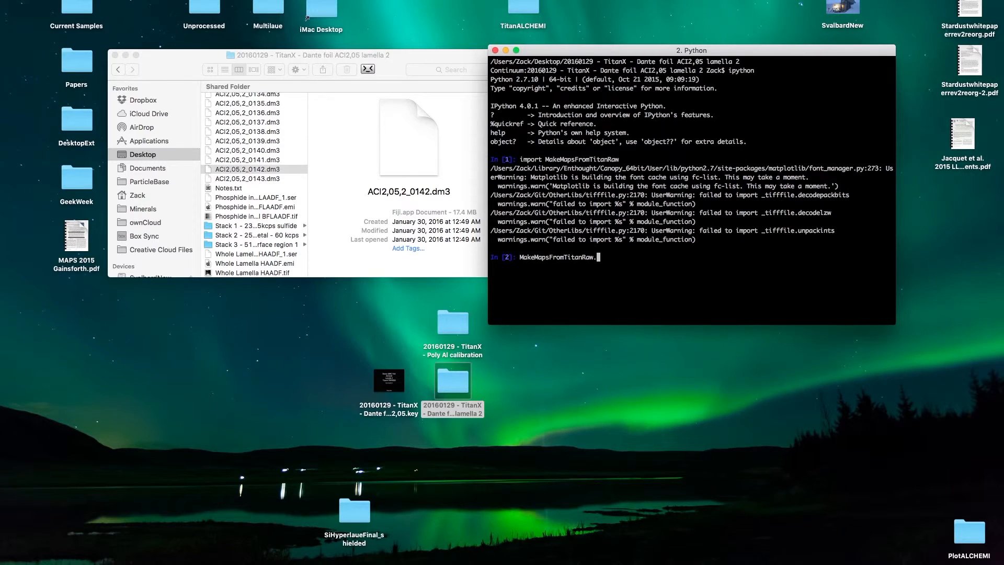
pyautogui.press('Tab')
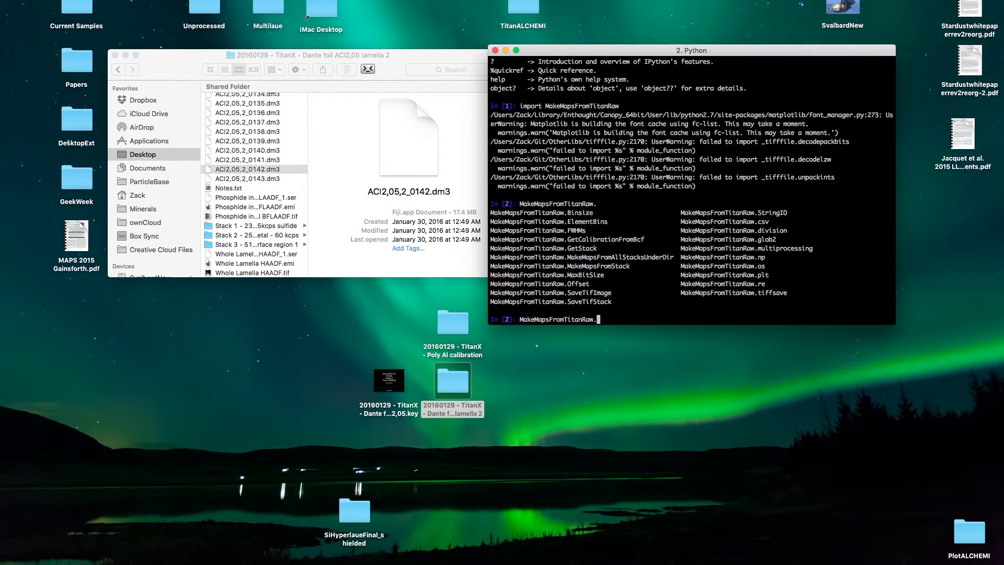
pyautogui.write('MakeMaps')
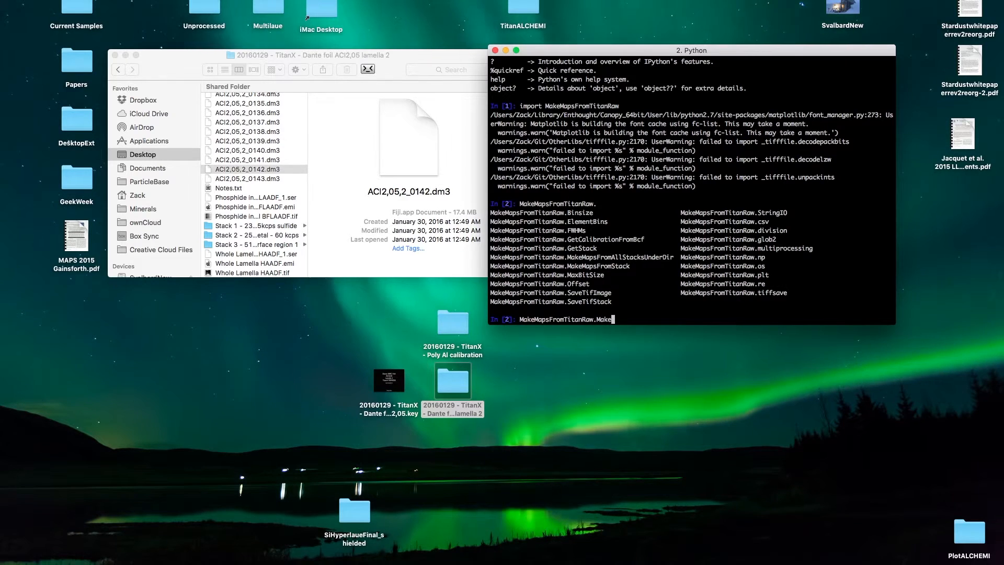
pyautogui.write('From')
pyautogui.press('Tab')
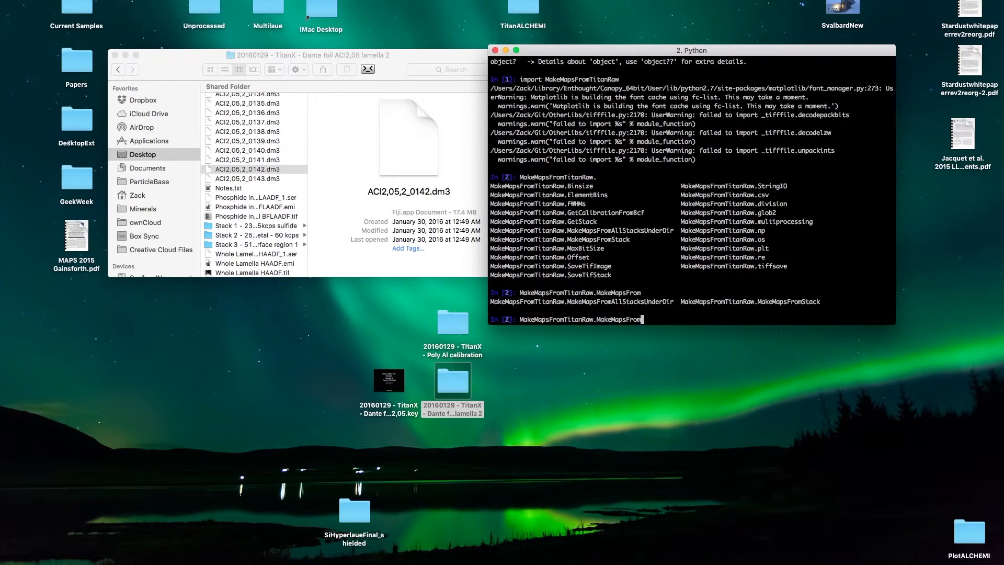
pyautogui.write('AllStack')
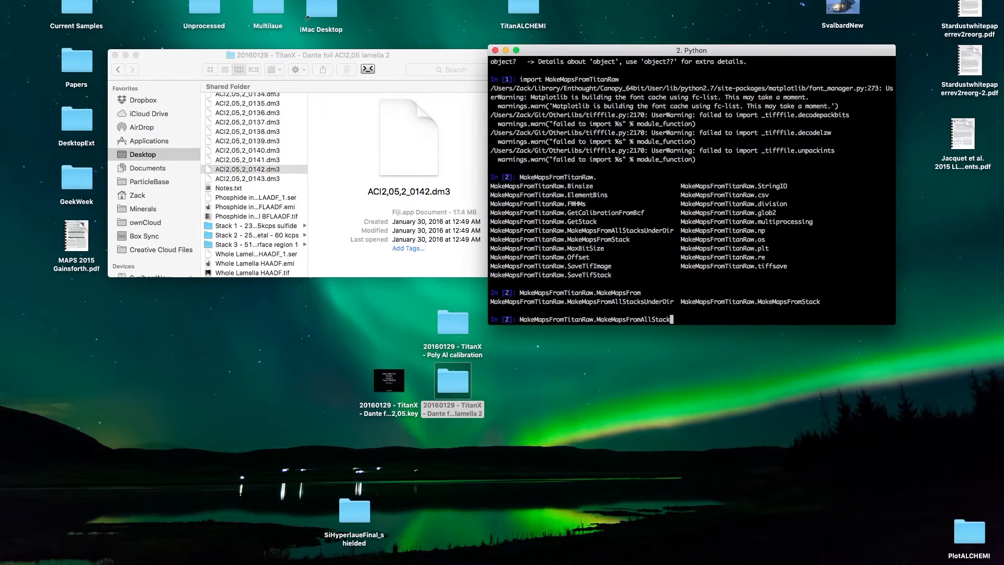
pyautogui.press('Tab')
pyautogui.write('()')
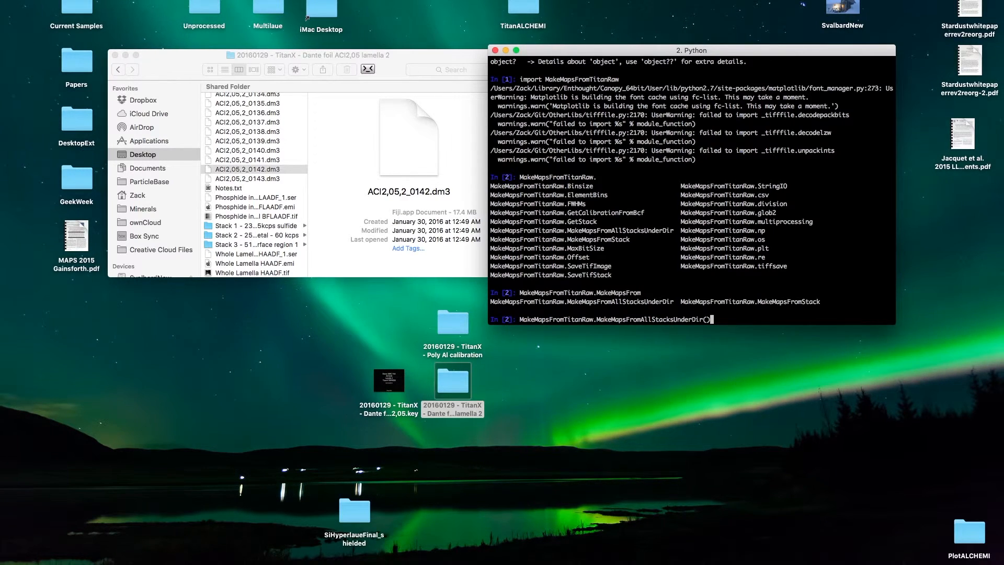
pyautogui.press('Return')
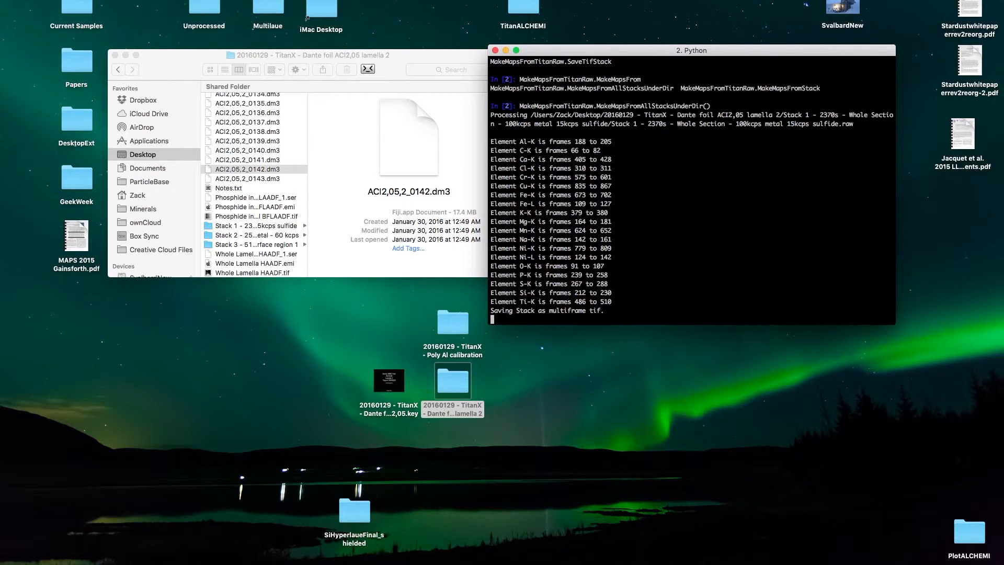
# Step: In Finder, examine the Stack 1 folder's Maps - Count and Maps - Semiquant AtPct Unnormed subfolders and the Counts Sum.tif file
pyautogui.moveTo(287, 54); pyautogui.dragTo(270, 49)
pyautogui.click(255, 222)
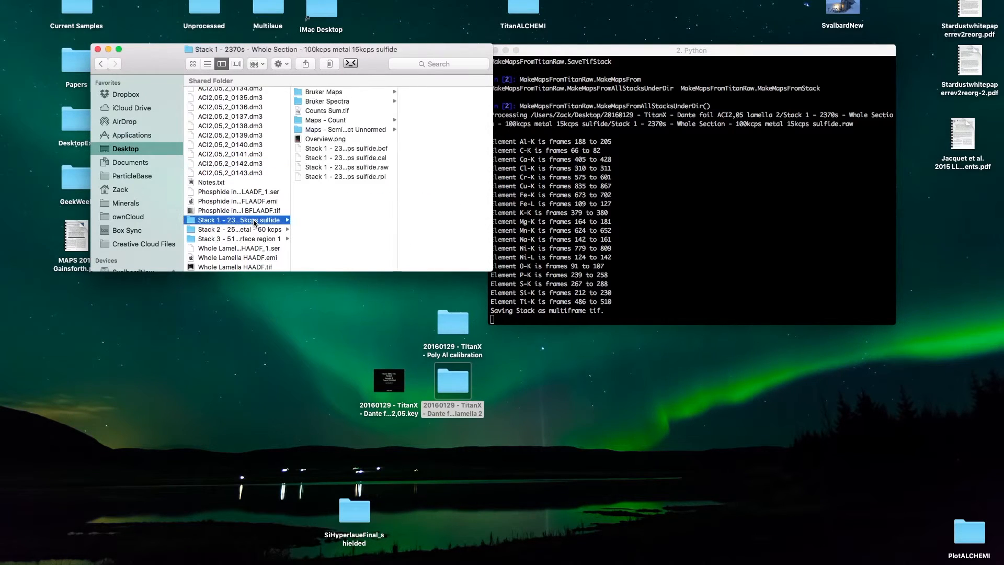
pyautogui.click(344, 122)
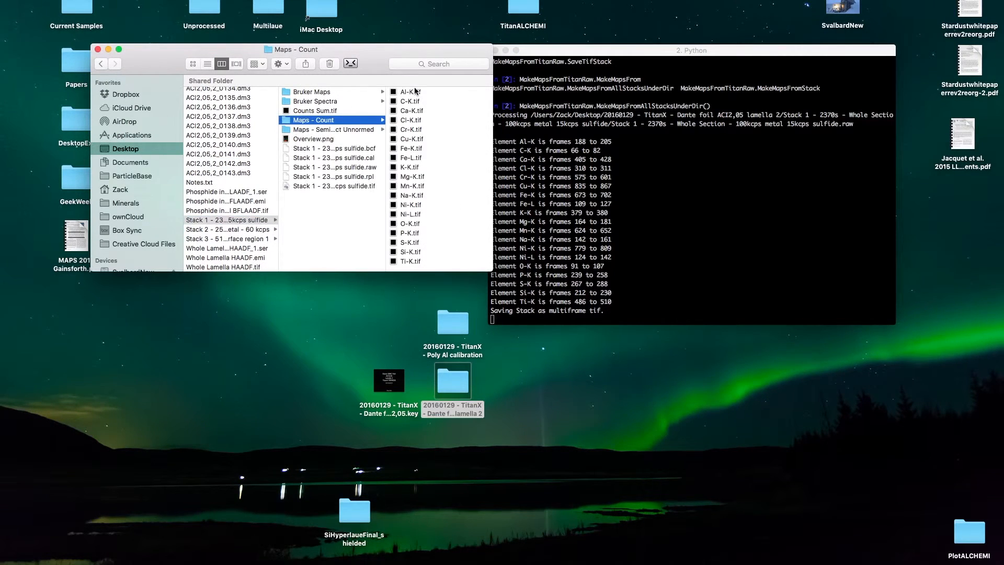
pyautogui.click(333, 130)
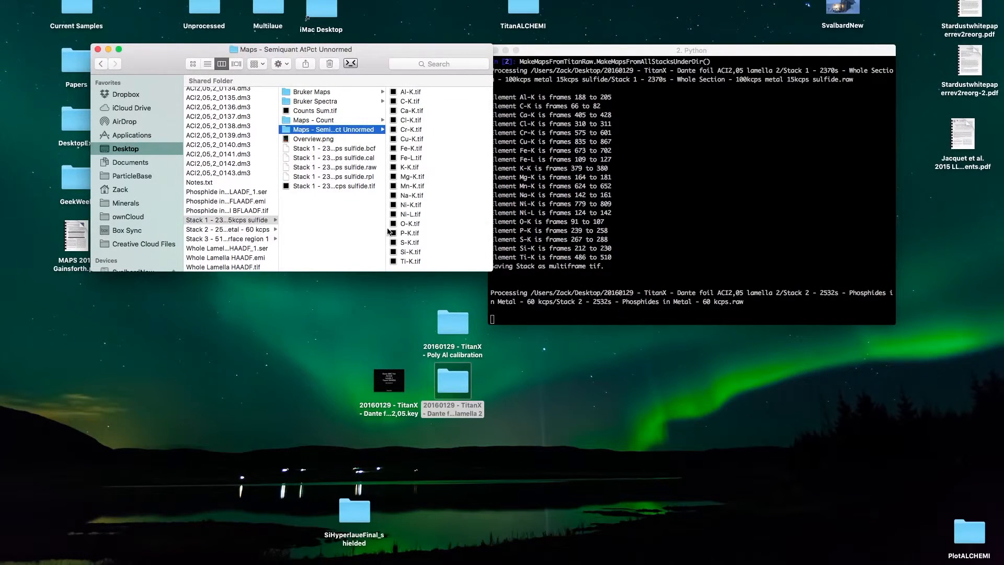
pyautogui.click(306, 113)
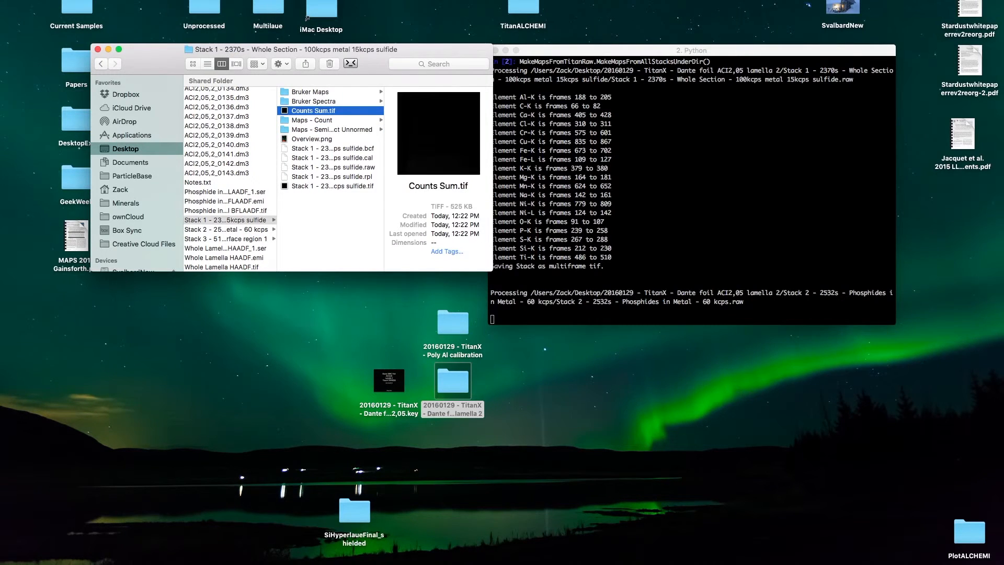
# Step: Search the system for Fiji and launch it
pyautogui.press('super+space')
pyautogui.write('fi')
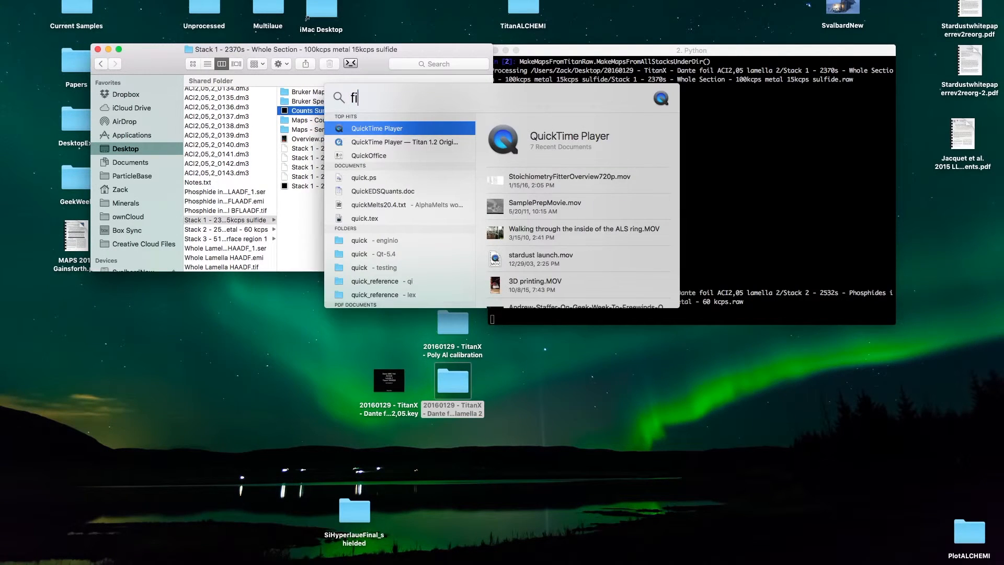
pyautogui.write('ji')
pyautogui.press('Escape')
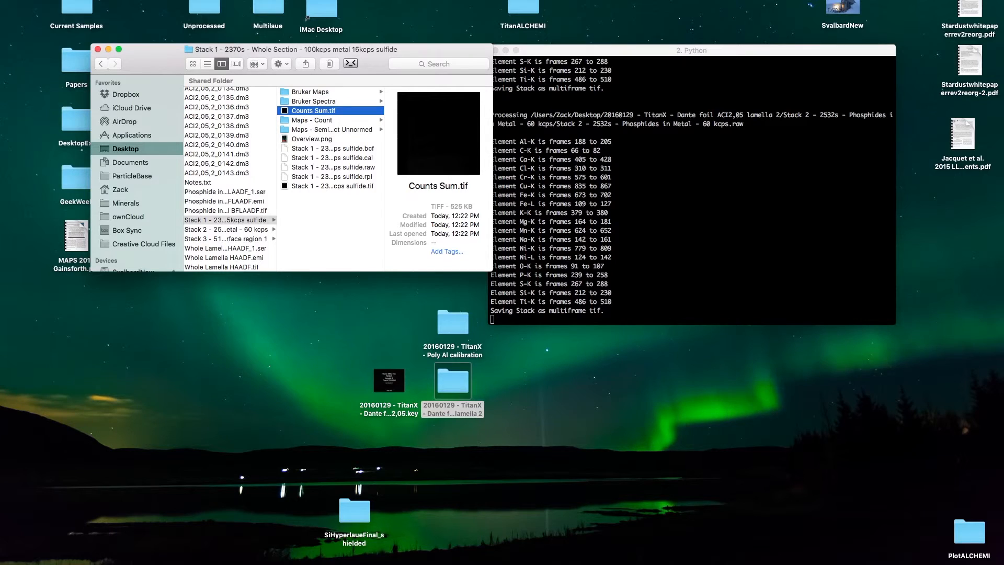
# Step: Examine the .bcf, .cal, .rpl and .tif files in the Stack 1 folder
pyautogui.press('Down')
pyautogui.press('Down')
pyautogui.press('Down')
pyautogui.press('Down')
pyautogui.press('Down')
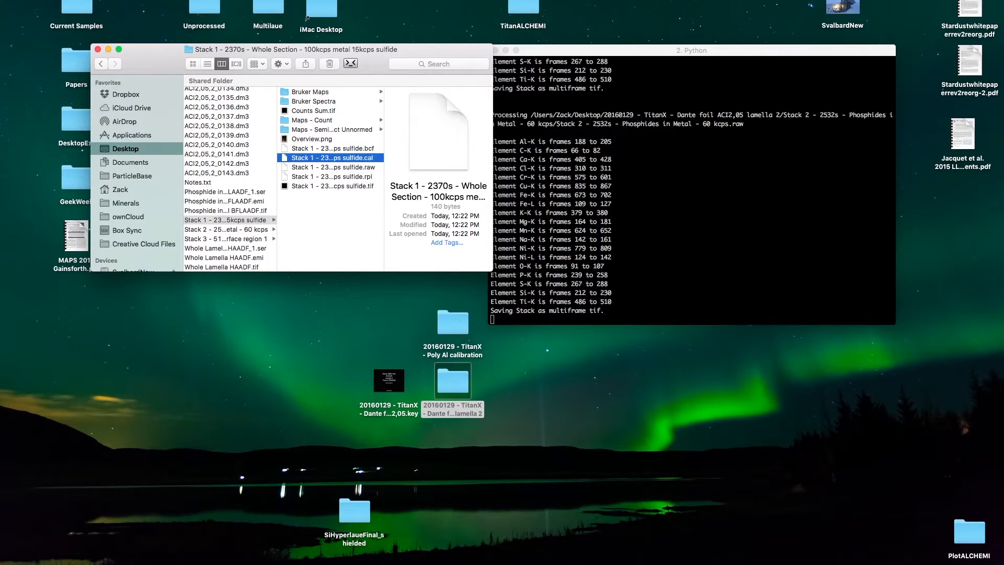
pyautogui.press('Up')
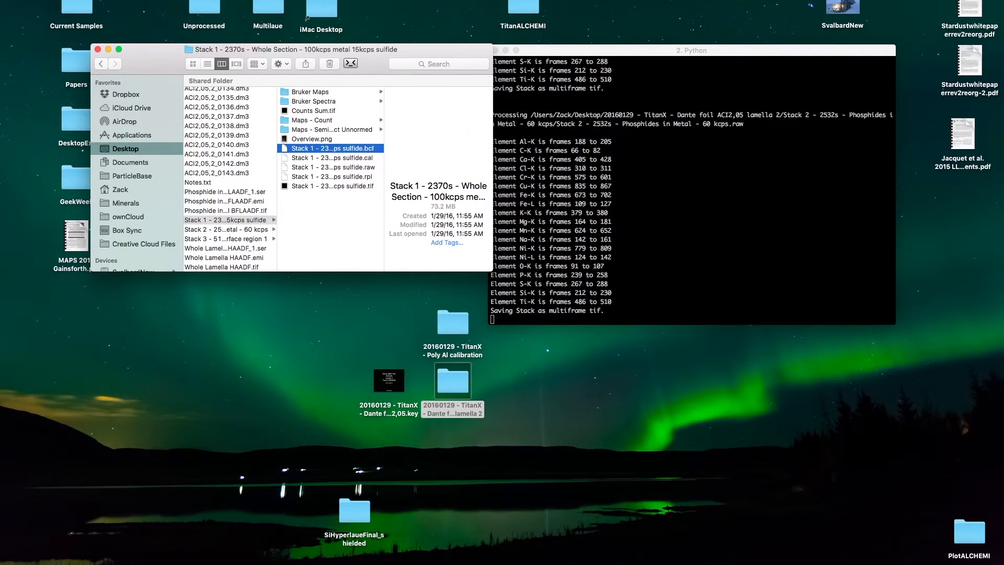
pyautogui.press('Down')
pyautogui.press('Down')
pyautogui.press('Down')
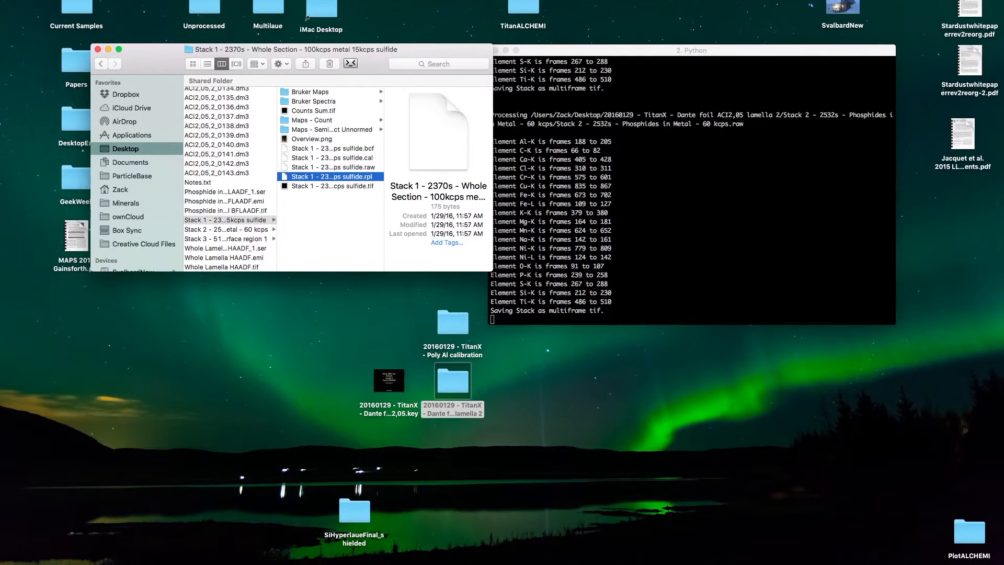
pyautogui.press('super+o')
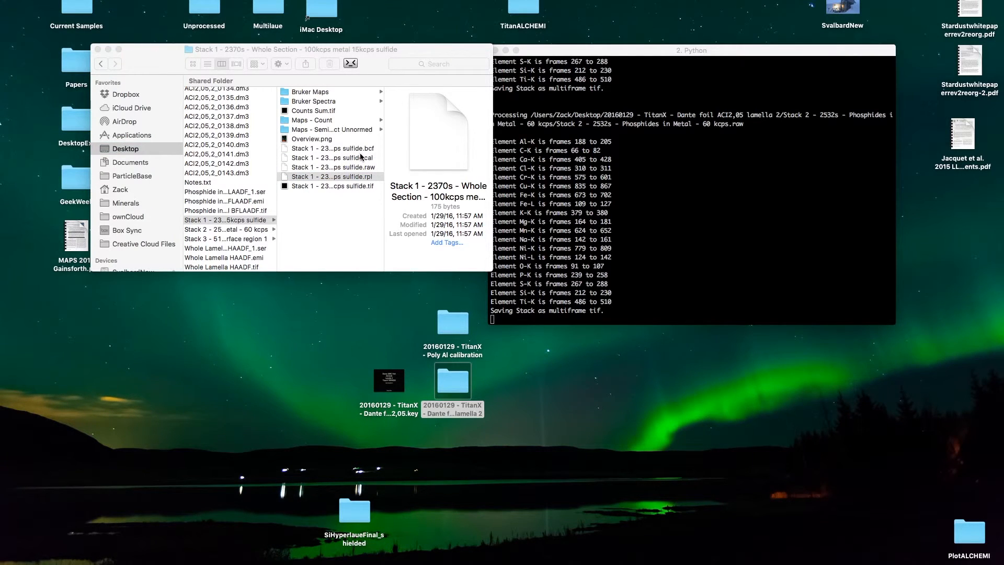
pyautogui.click(359, 158)
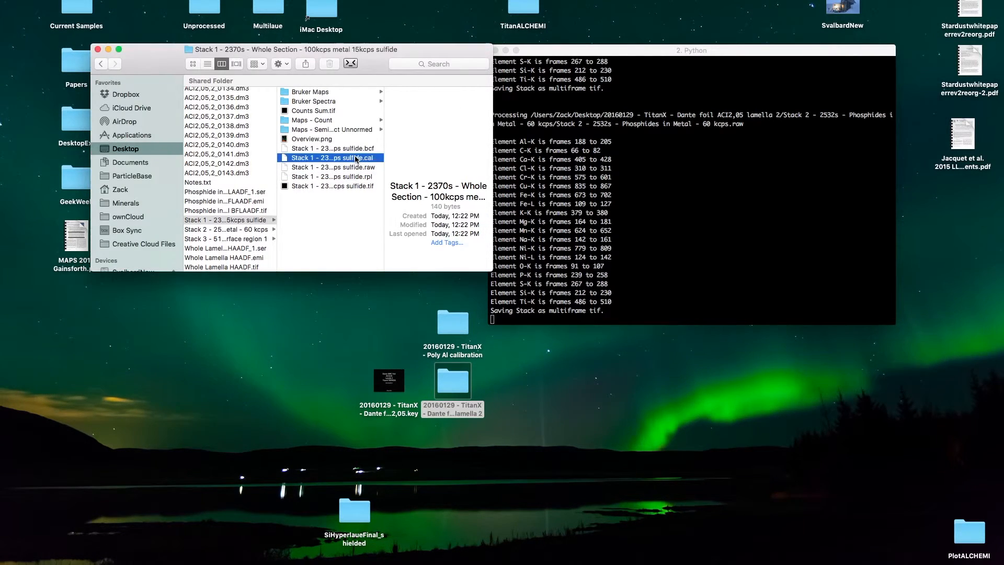
pyautogui.click(340, 187)
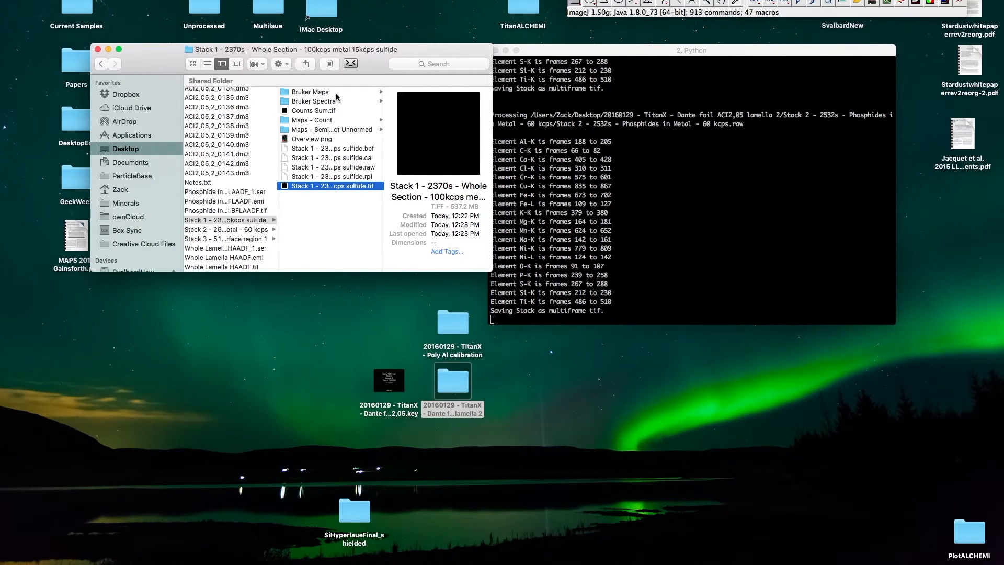
# Step: View the Stack 1 Counts Sum.tif in Fiji with the display maximum lowered to about 912, and close the image
pyautogui.moveTo(319, 112); pyautogui.dragTo(306, 0)
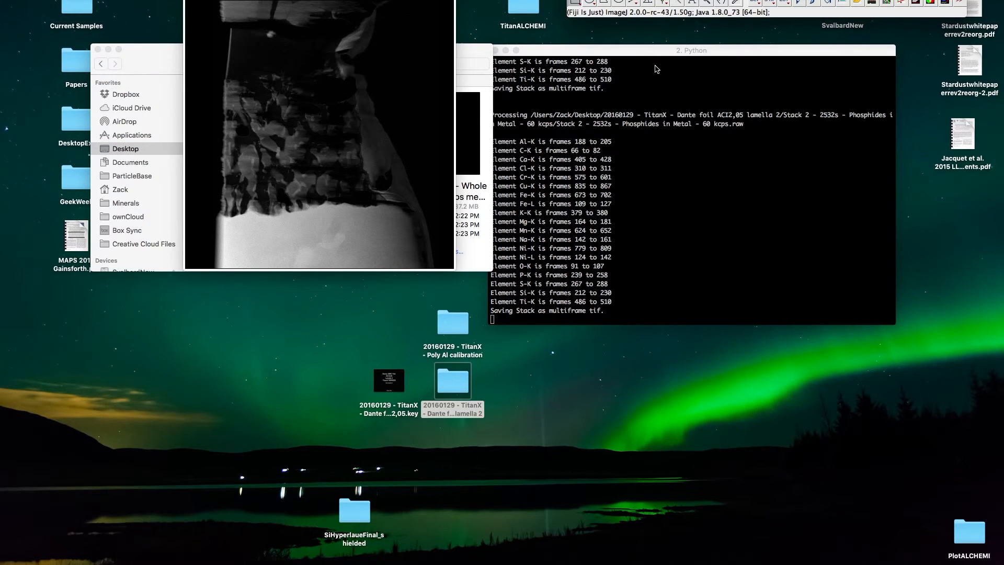
pyautogui.press('super+shift+c')
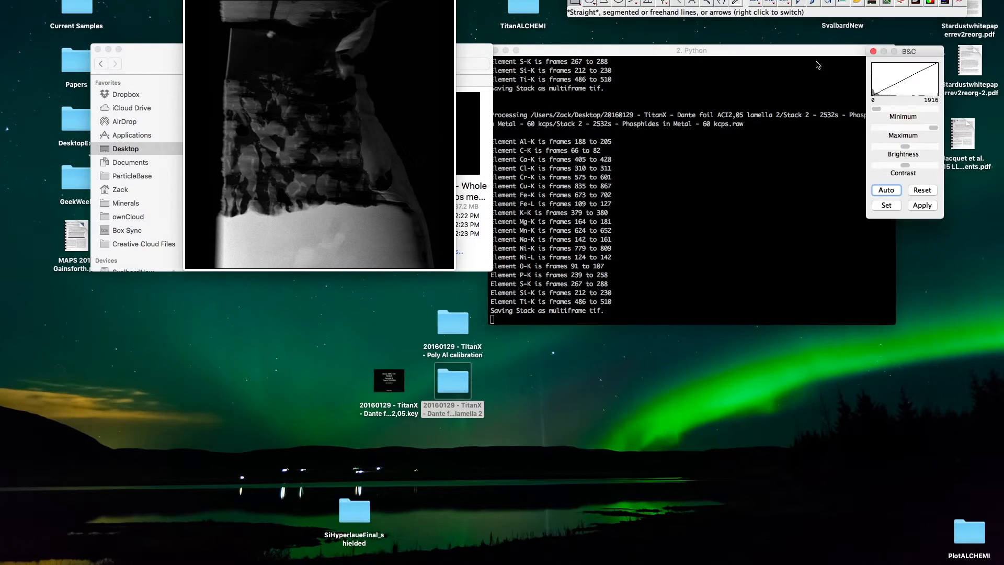
pyautogui.moveTo(929, 127); pyautogui.dragTo(904, 128)
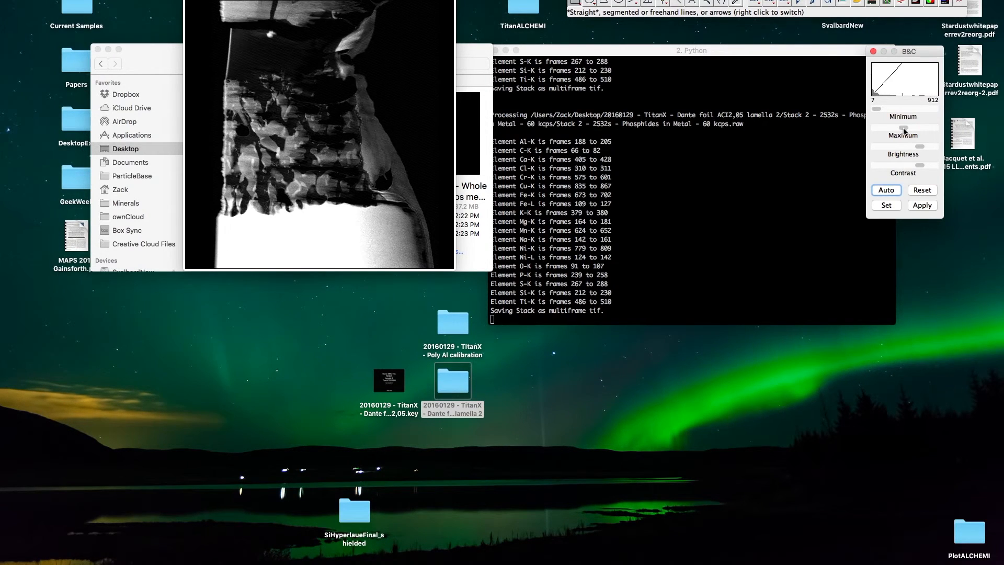
pyautogui.press('super+w')
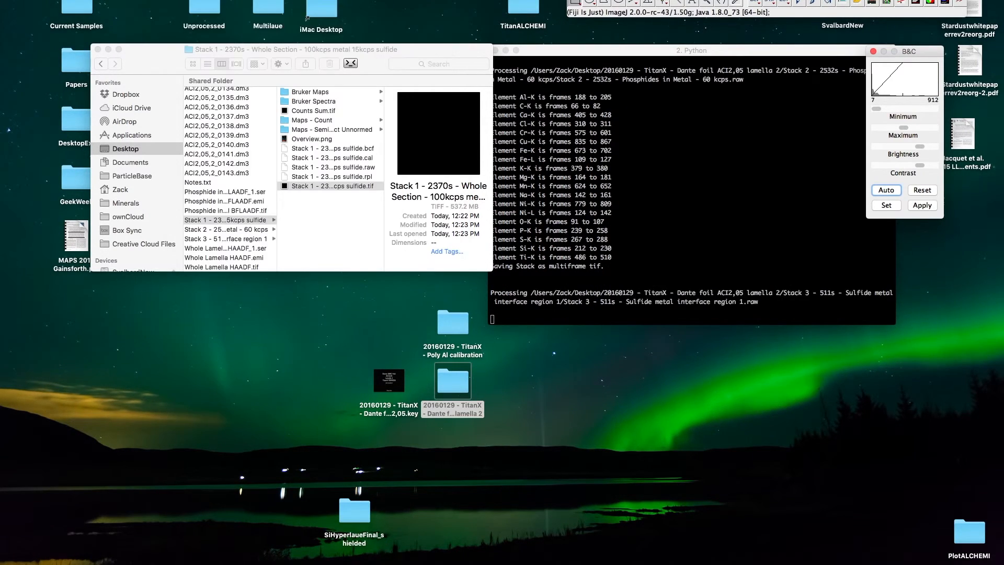
# Step: Open all the element maps from Stack 1's Maps - Count folder in Fiji
pyautogui.click(312, 121)
pyautogui.press('Right')
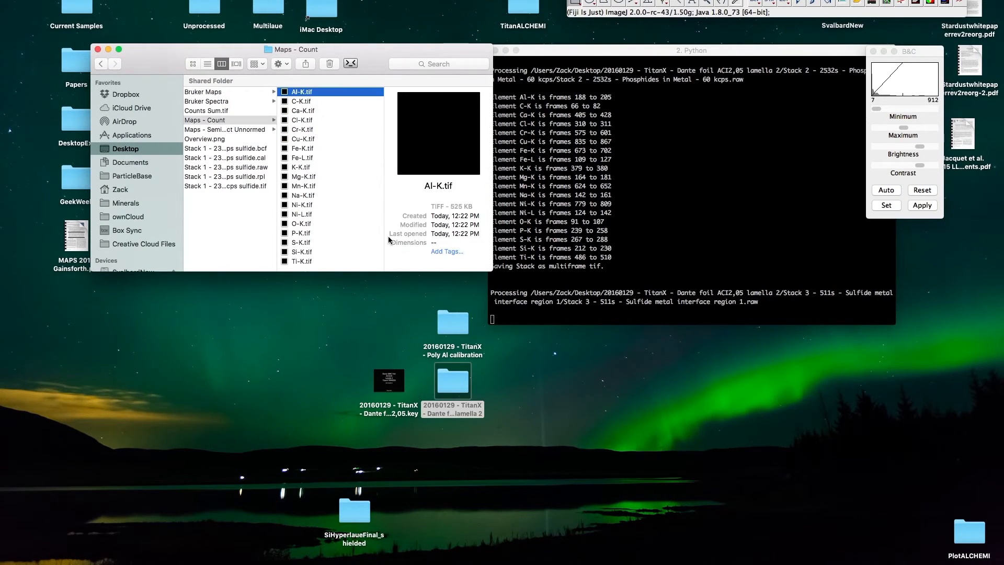
pyautogui.press('super+a')
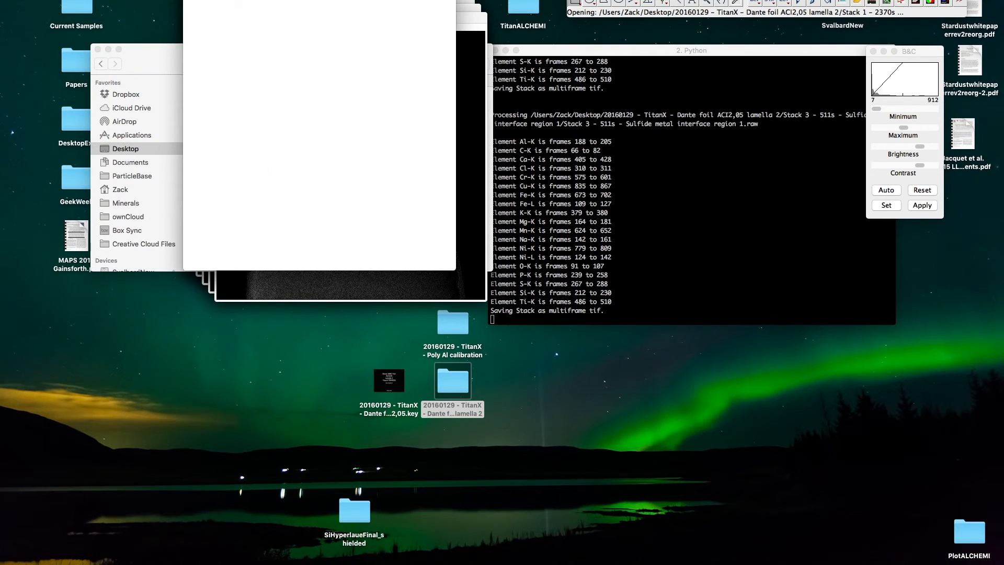
# Step: Find the RGB Composer plugin with the search "RGB co" and launch it on the open element maps
pyautogui.press('super+shift+slash')
pyautogui.write('RGB')
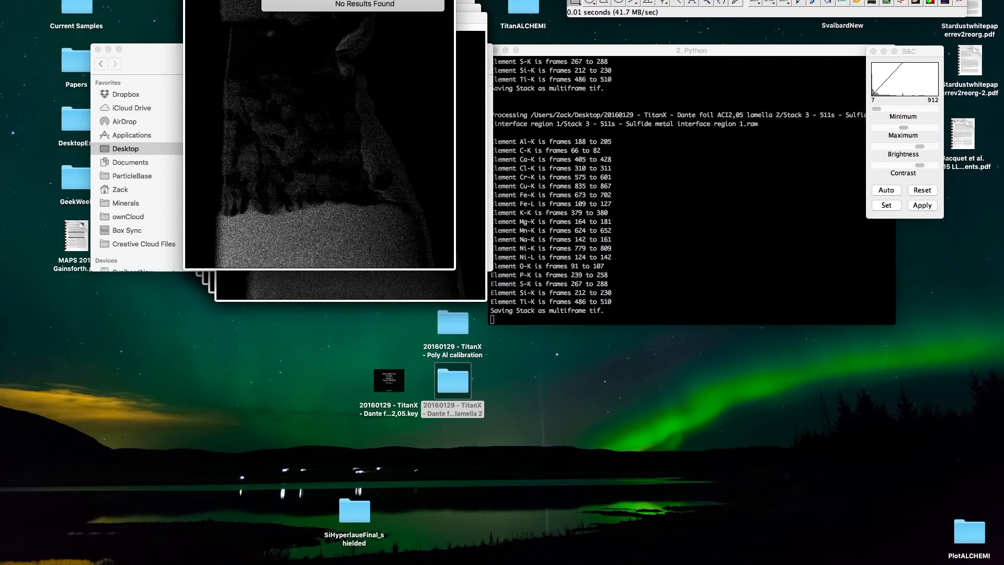
pyautogui.write(' co')
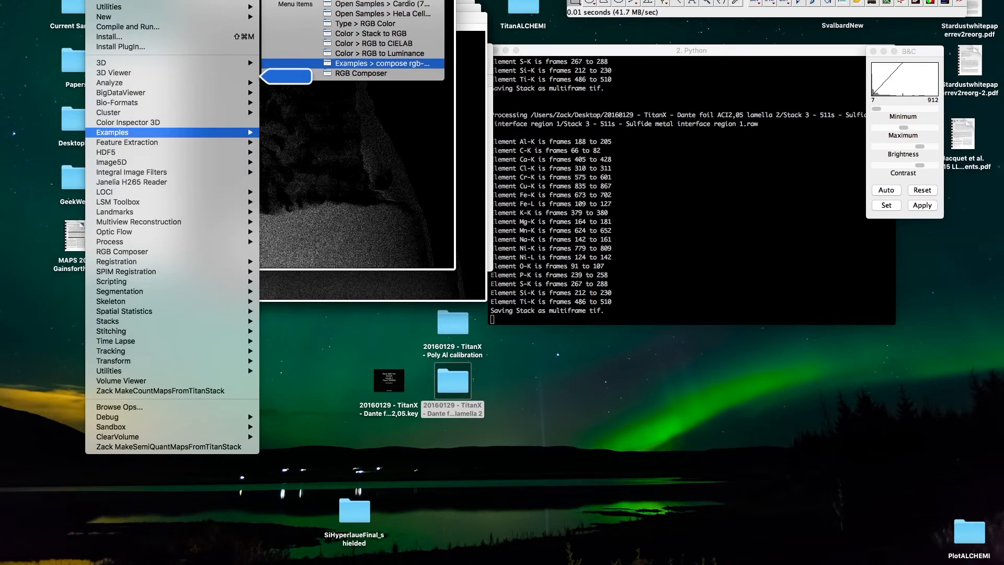
pyautogui.click(351, 76)
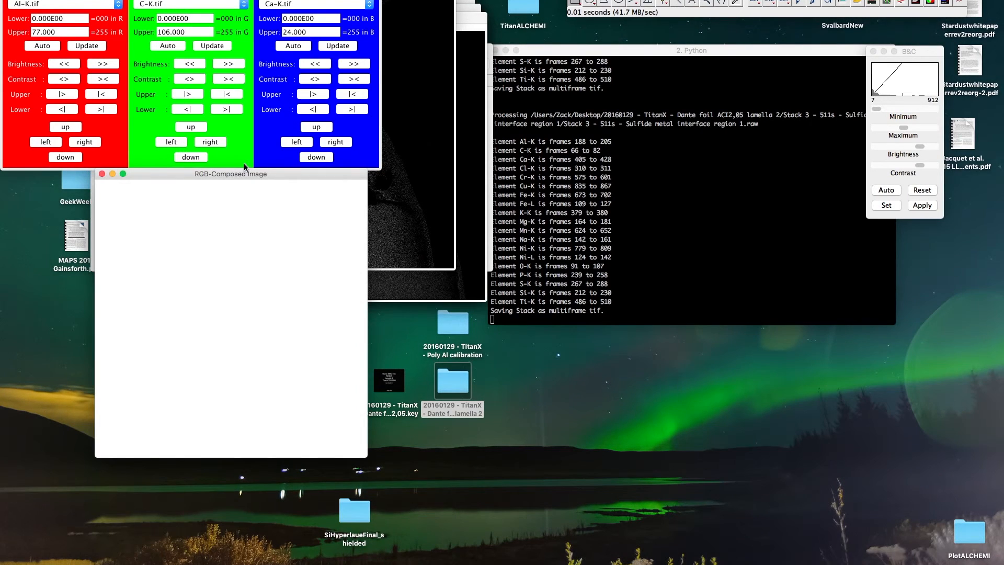
pyautogui.click(243, 164)
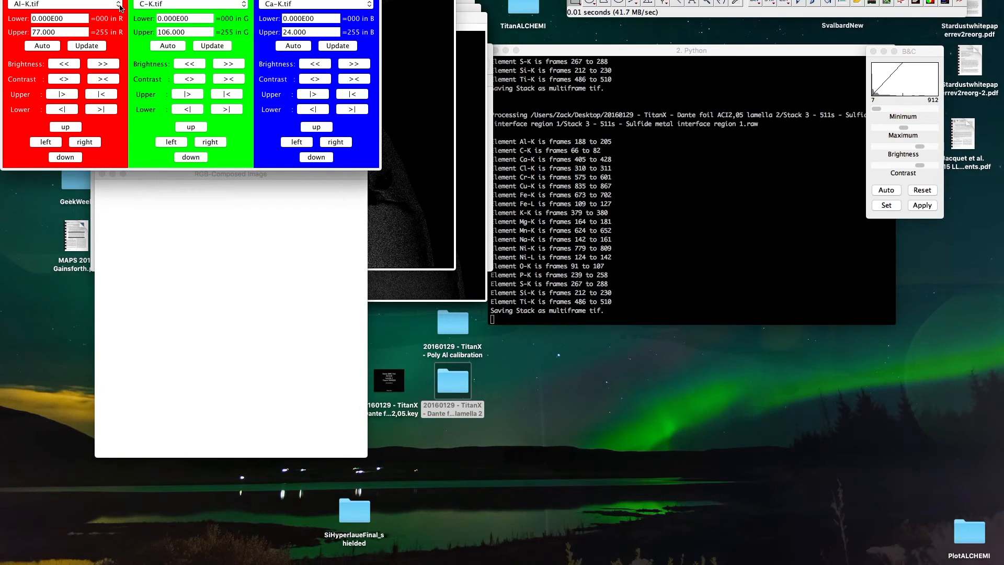
# Step: Assign Fe-L.tif to the red channel, Ni-K.tif to green and S-K.tif to blue in the RGB composer
pyautogui.click(119, 7)
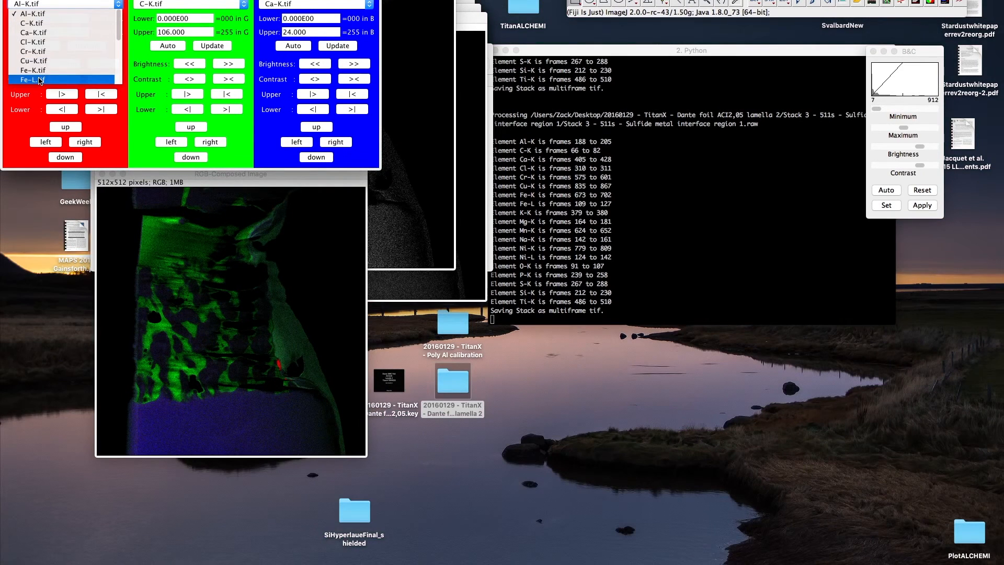
pyautogui.click(40, 79)
pyautogui.click(244, 4)
pyautogui.scroll(-4, 243, 68)
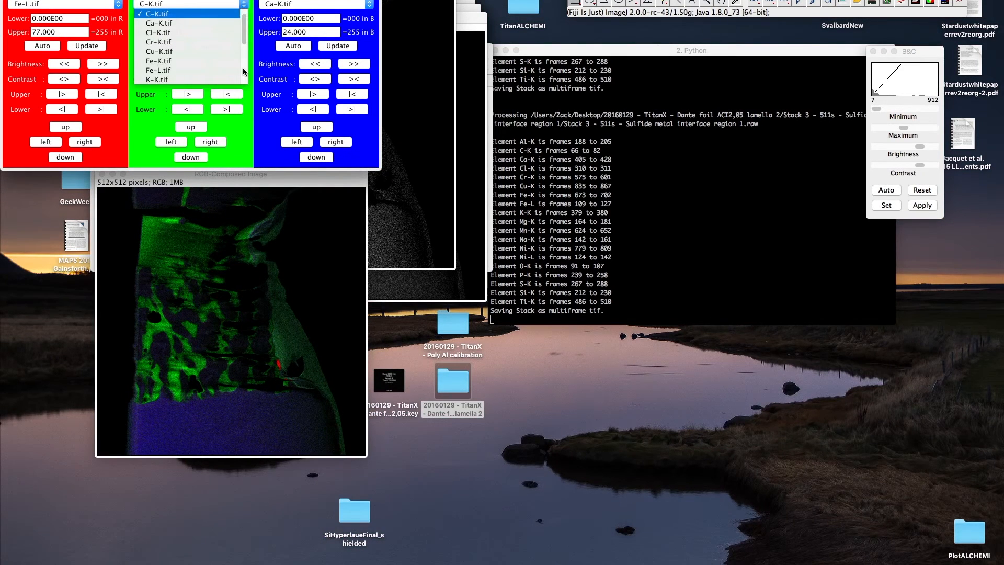
pyautogui.click(173, 52)
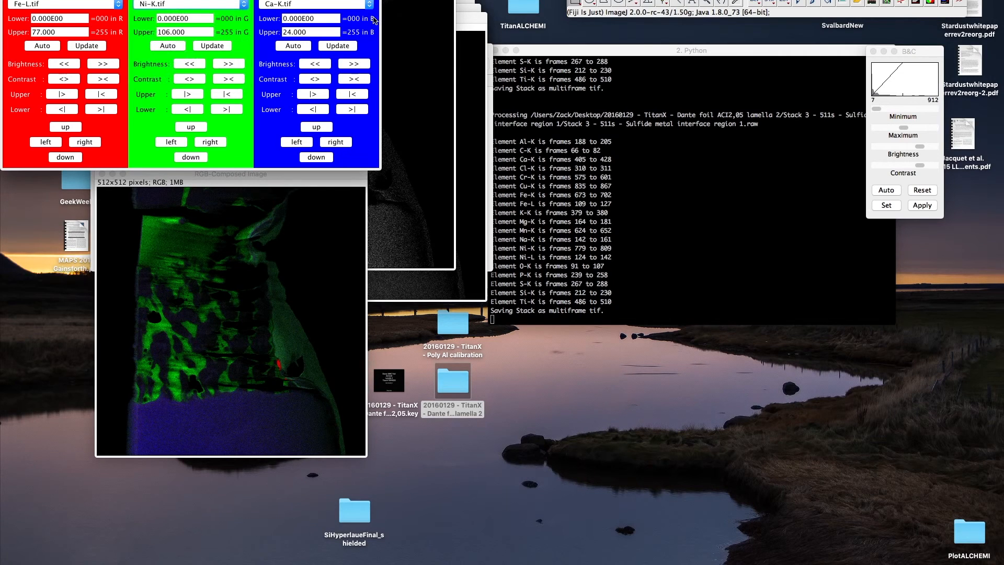
pyautogui.click(369, 4)
pyautogui.scroll(-5, 366, 57)
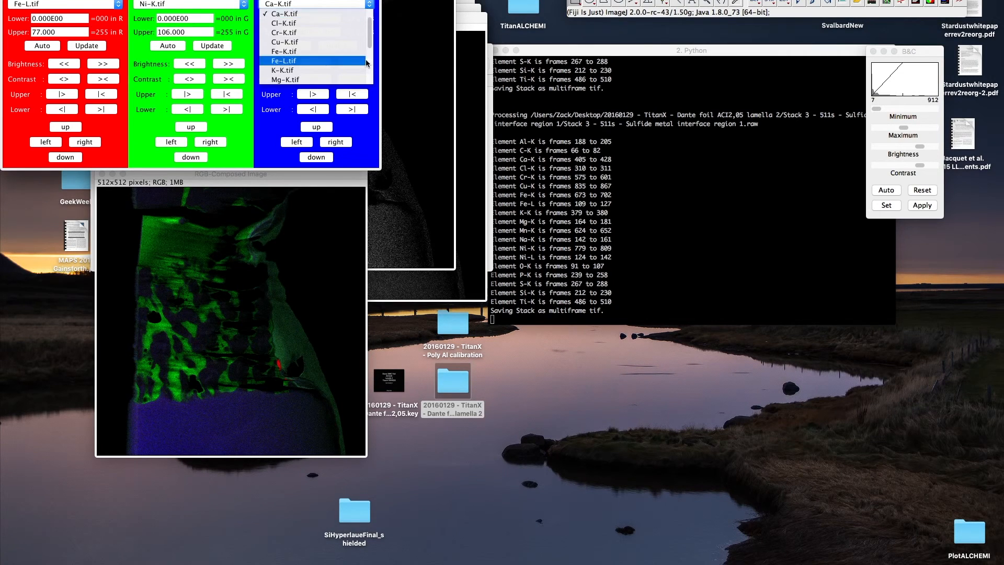
pyautogui.click(285, 79)
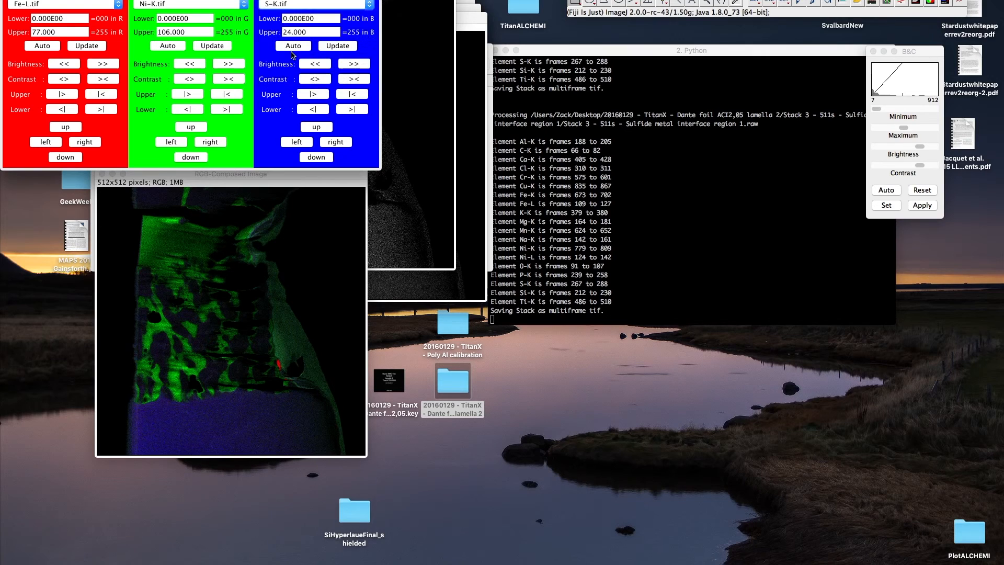
# Step: Auto-scale the red Fe-L channel and reposition the composed image window
pyautogui.click(51, 47)
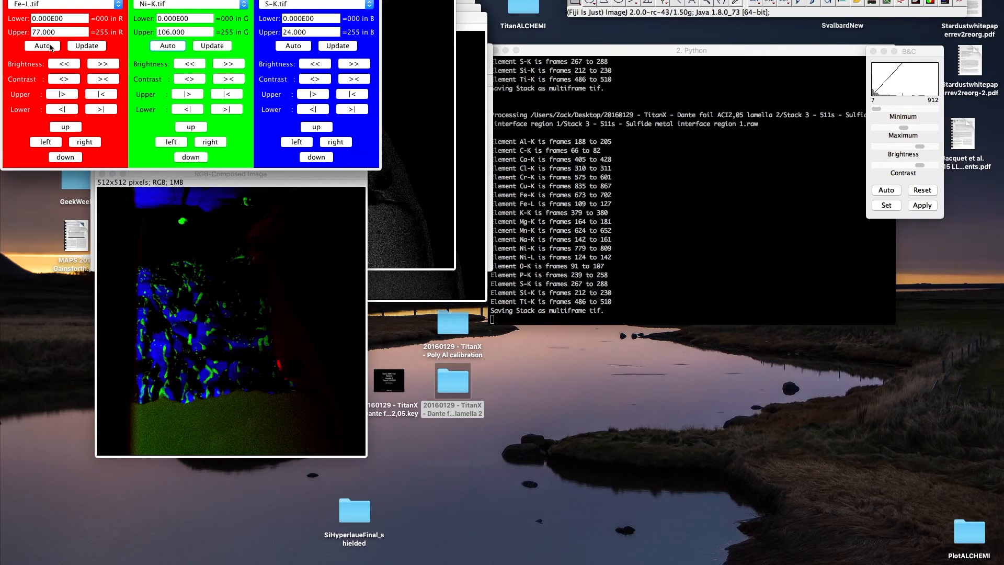
pyautogui.click(227, 172)
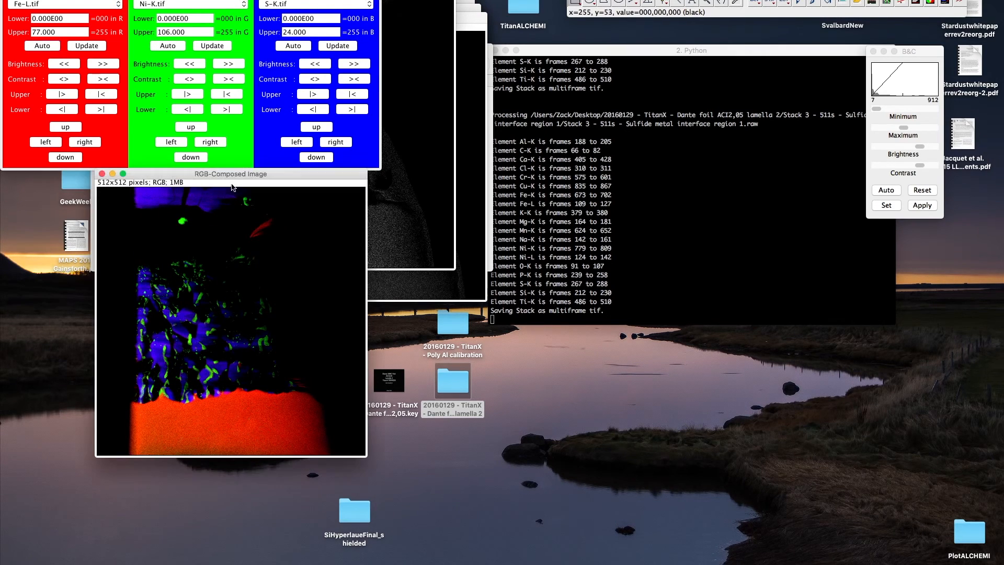
pyautogui.moveTo(227, 170); pyautogui.dragTo(202, 163)
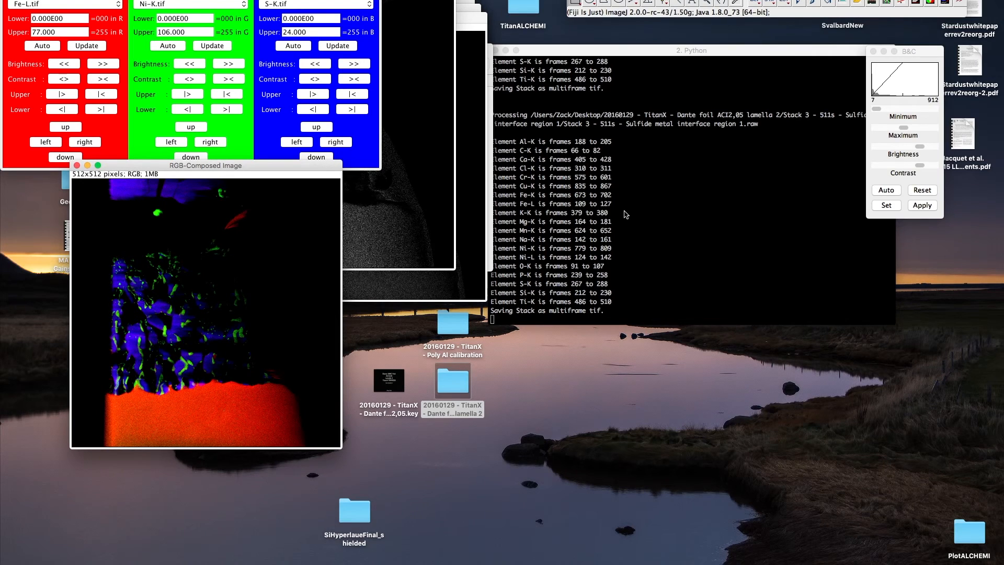
# Step: Quit the IPython session with quit and end the terminal session with exit
pyautogui.click(623, 255)
pyautogui.moveTo(641, 54); pyautogui.dragTo(644, 45)
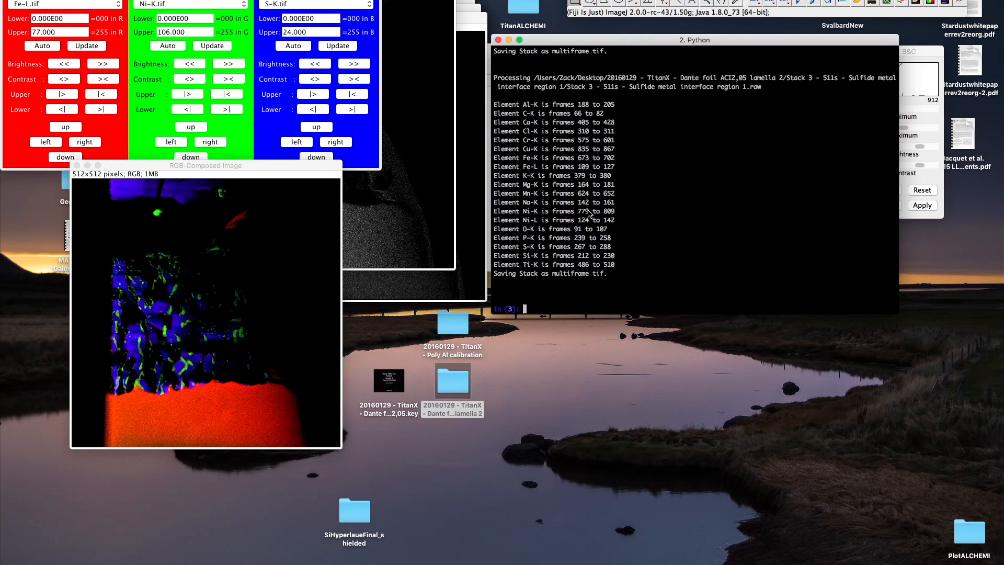
pyautogui.write('quit')
pyautogui.press('Return')
pyautogui.write('exit')
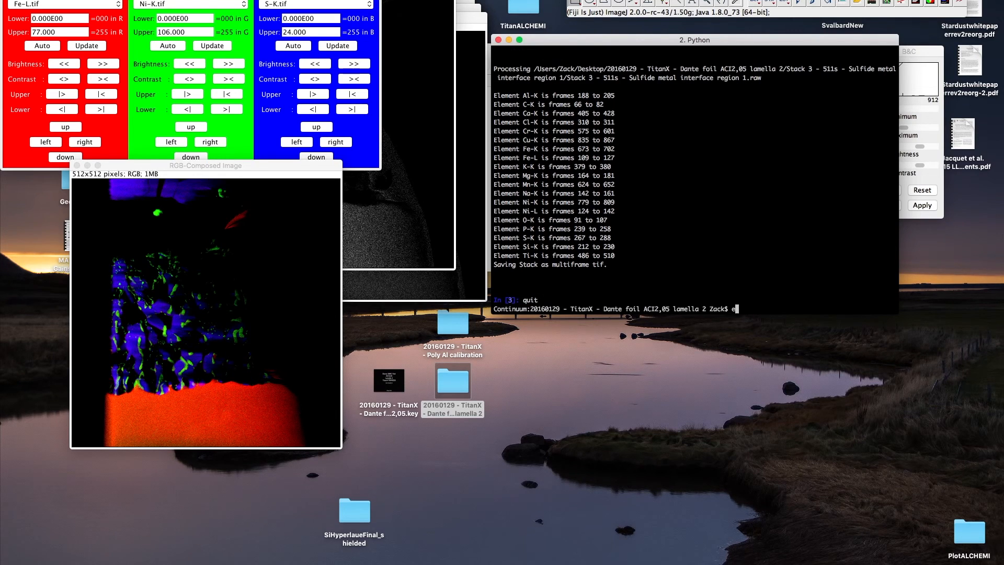
pyautogui.press('Return')
# Step: Return to the lamella 2 folder in Finder and examine the output files in the Stack 3 and Stack 2 folders
pyautogui.hotkey('ctrl', 'Up')
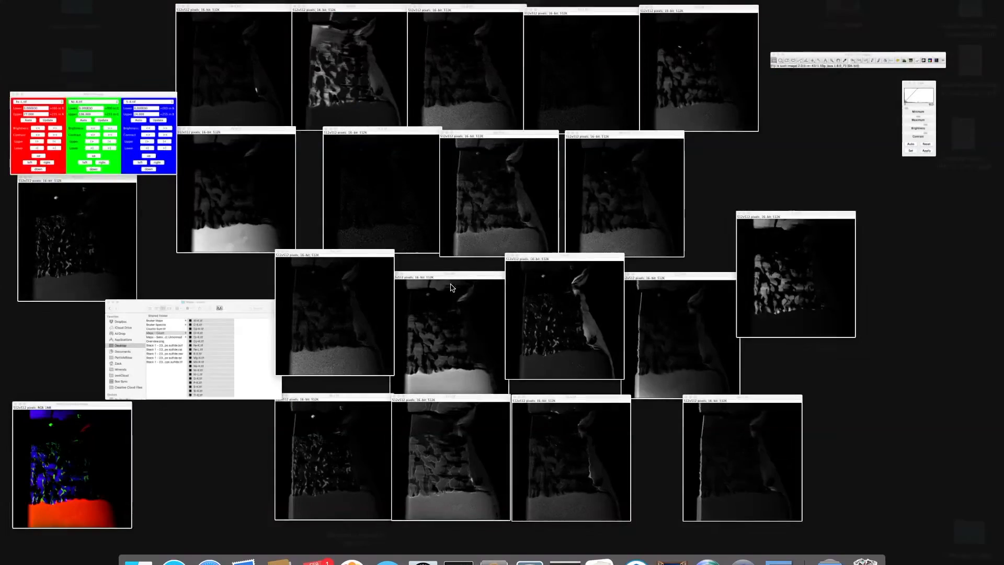
pyautogui.click(194, 352)
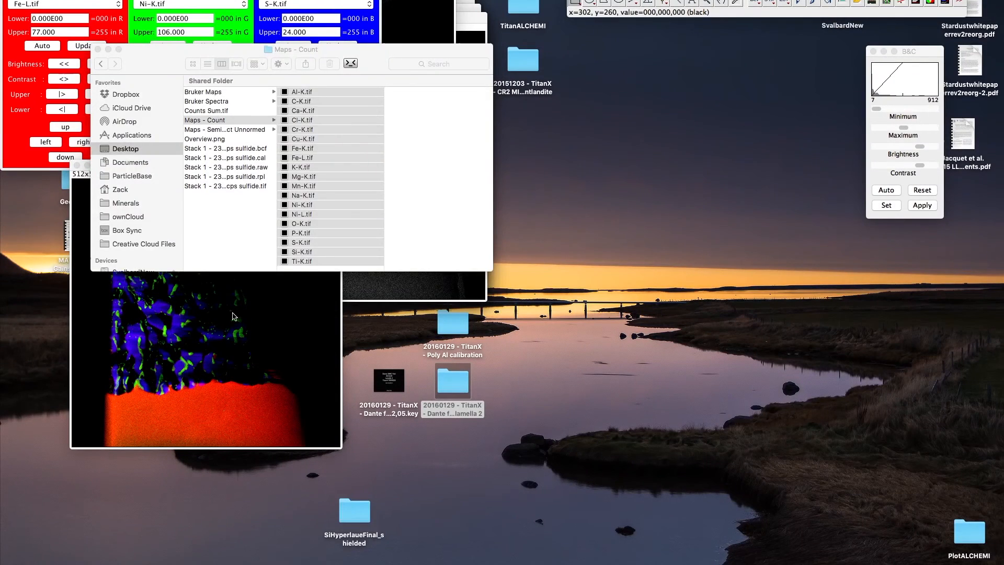
pyautogui.click(233, 150)
pyautogui.press('super+bracketleft')
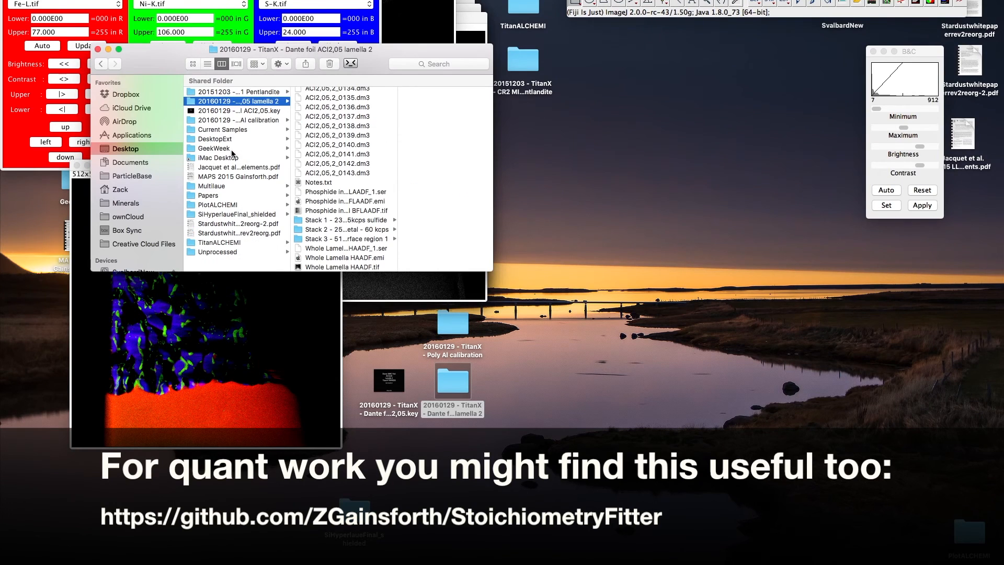
pyautogui.click(359, 238)
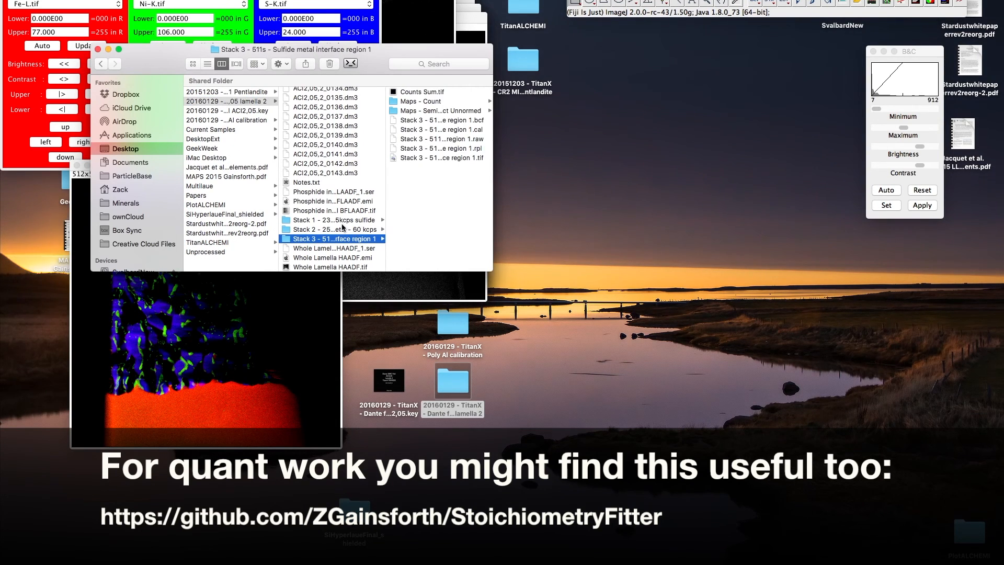
pyautogui.click(345, 229)
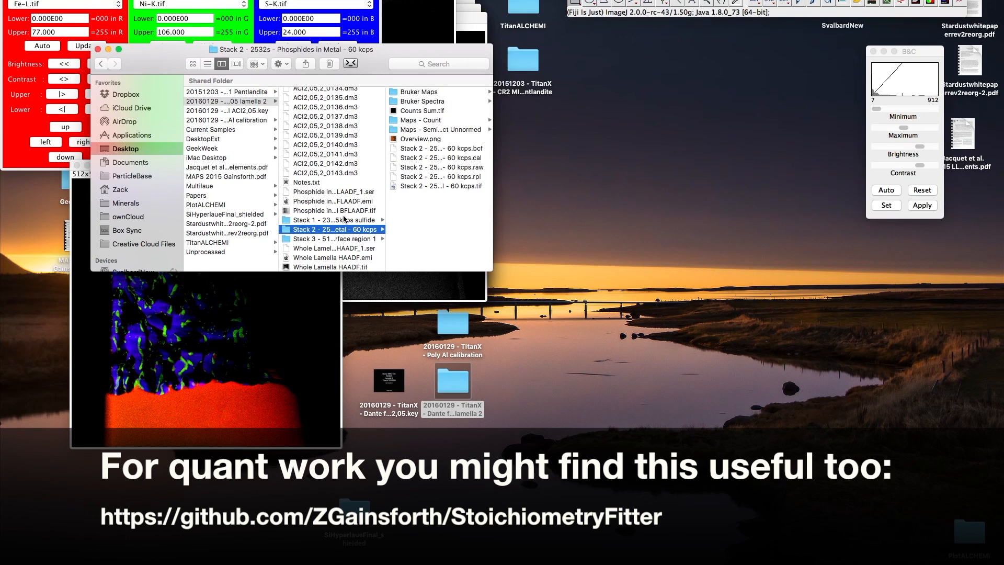